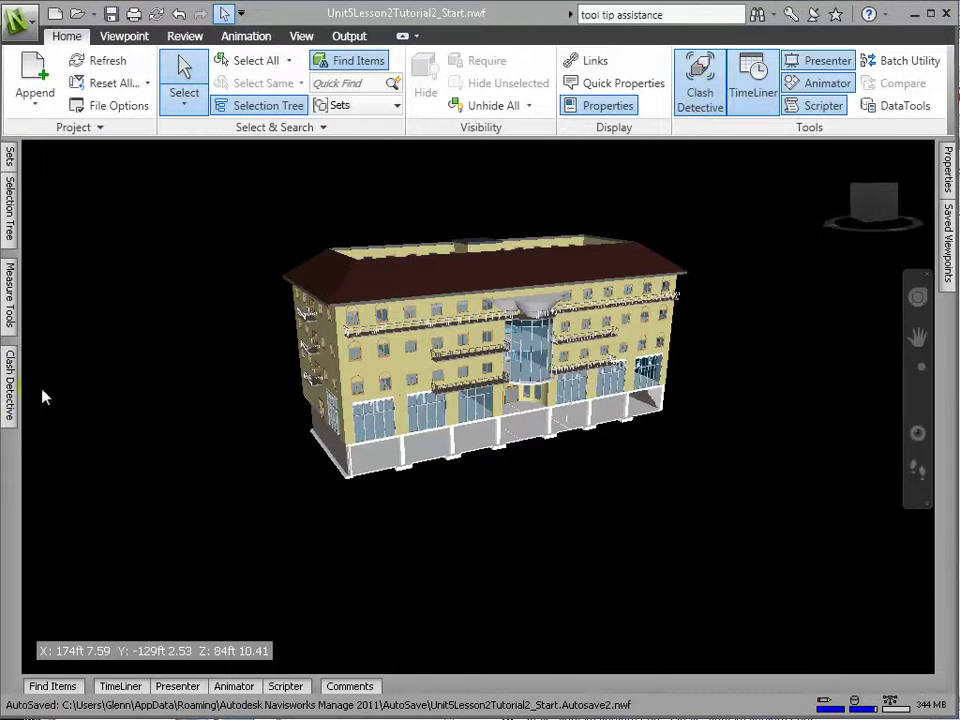
- Slide out the Clash Detective panel, showing Test 1 as New with 0 clashes
{"action": "mouse_move", "coordinate": [9, 385]}
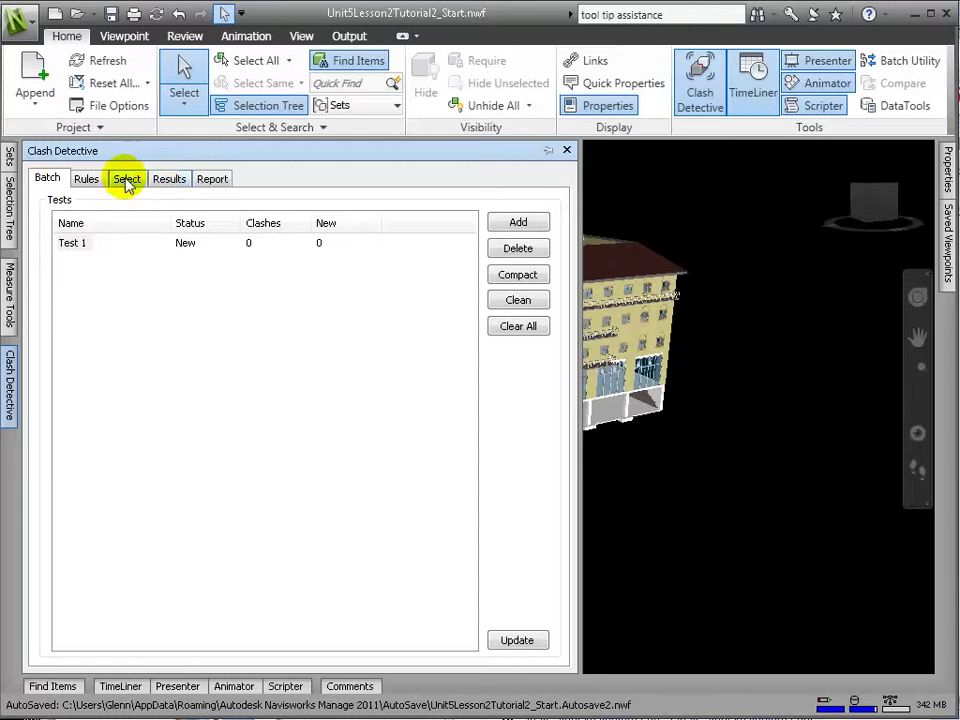
- View the test's Rules, then its Select settings listing the five model files per side
{"action": "left_click", "coordinate": [81, 178]}
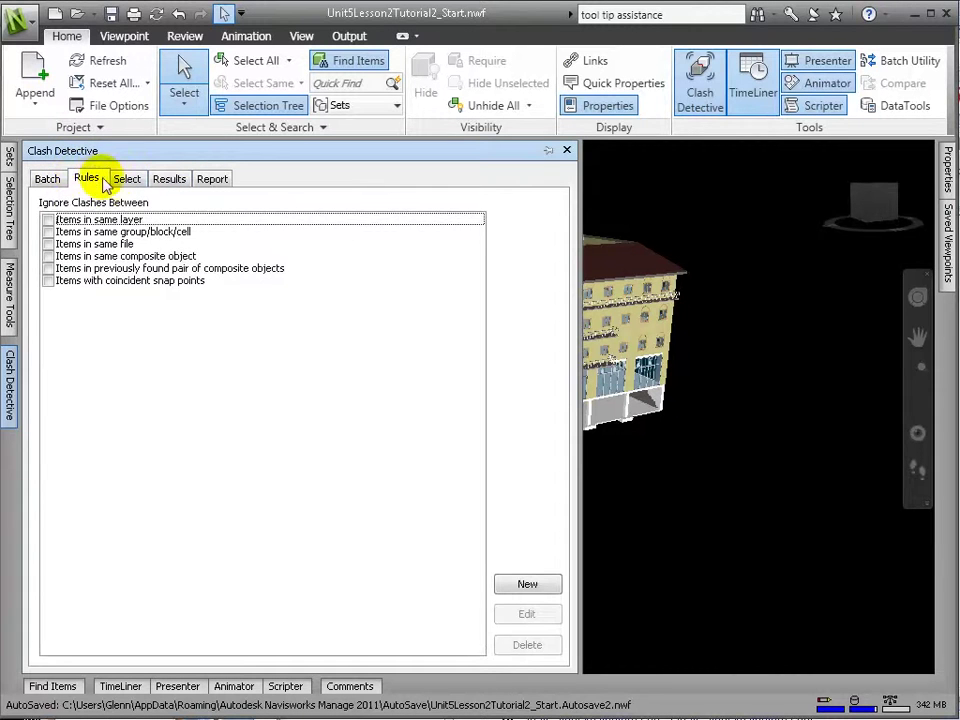
{"action": "left_click", "coordinate": [124, 181]}
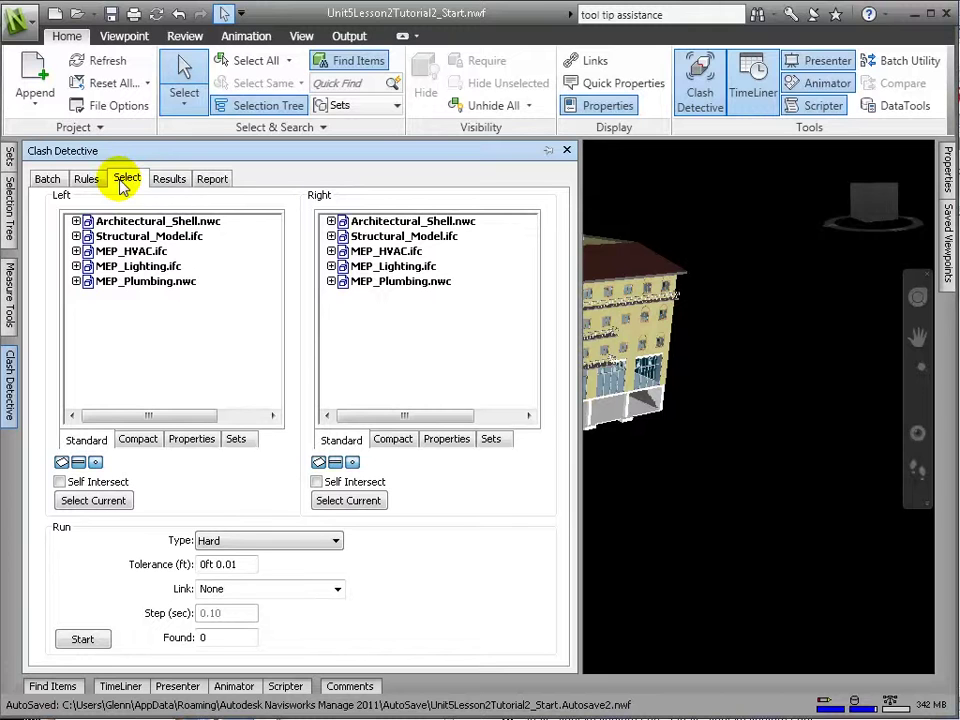
- Test Architectural_Shell.nwc (left) against Structural_Model.ifc (right), keeping the clash type Hard
{"action": "left_click", "coordinate": [108, 220]}
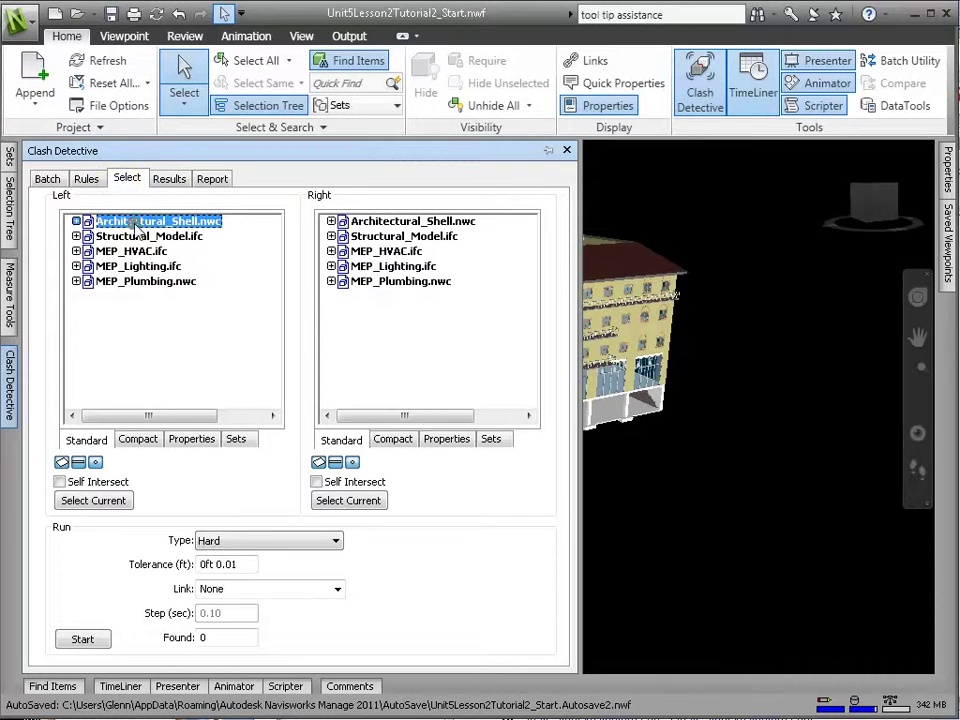
{"action": "left_click", "coordinate": [421, 238]}
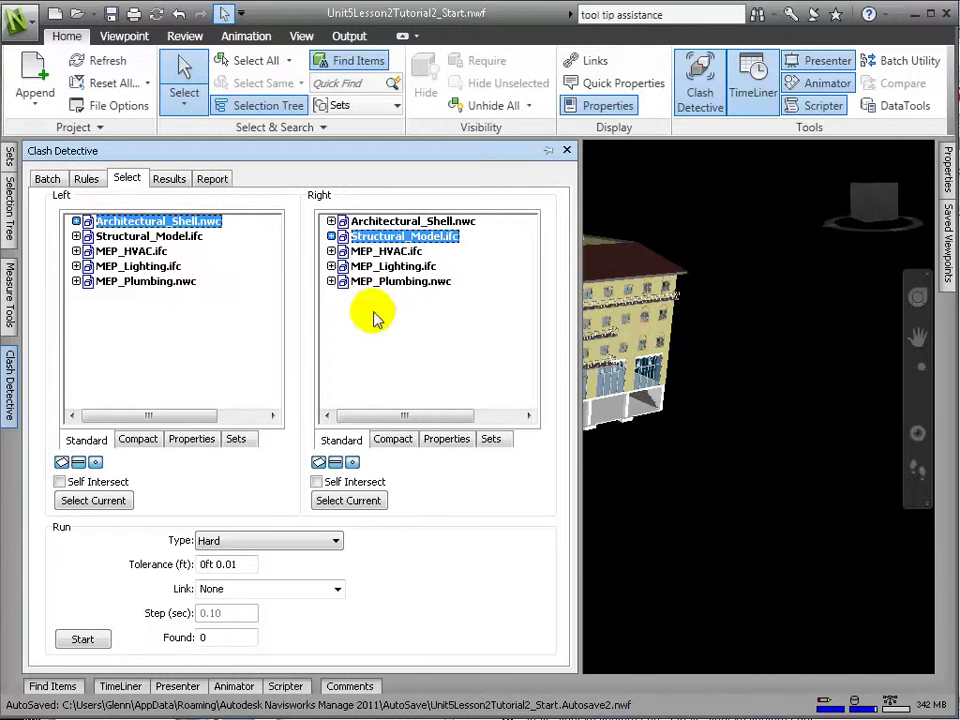
{"action": "left_click", "coordinate": [277, 541]}
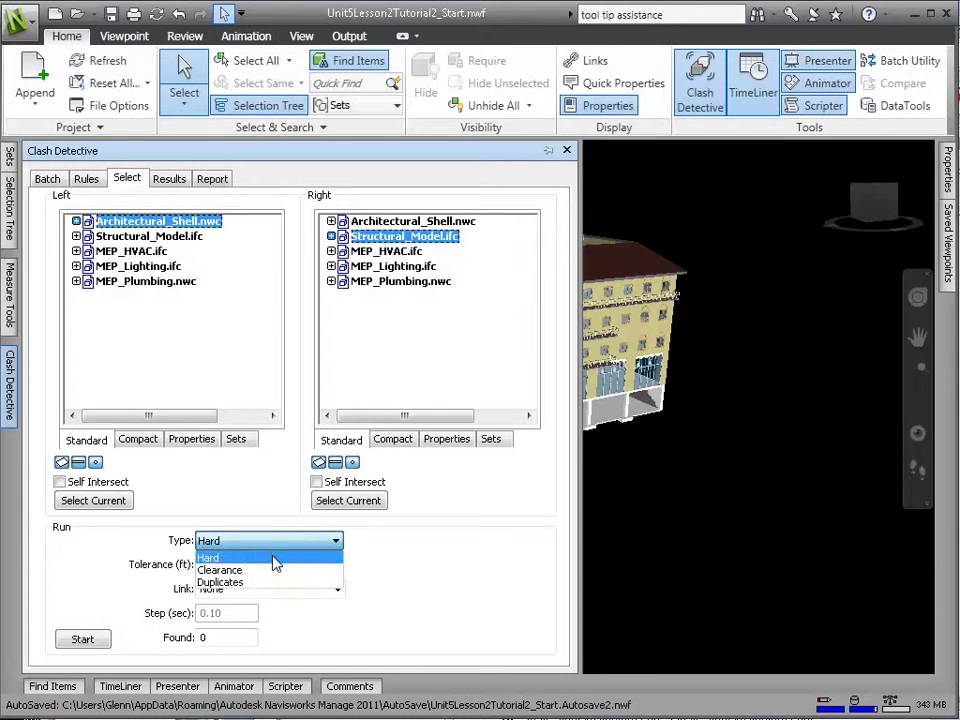
{"action": "left_click", "coordinate": [272, 557]}
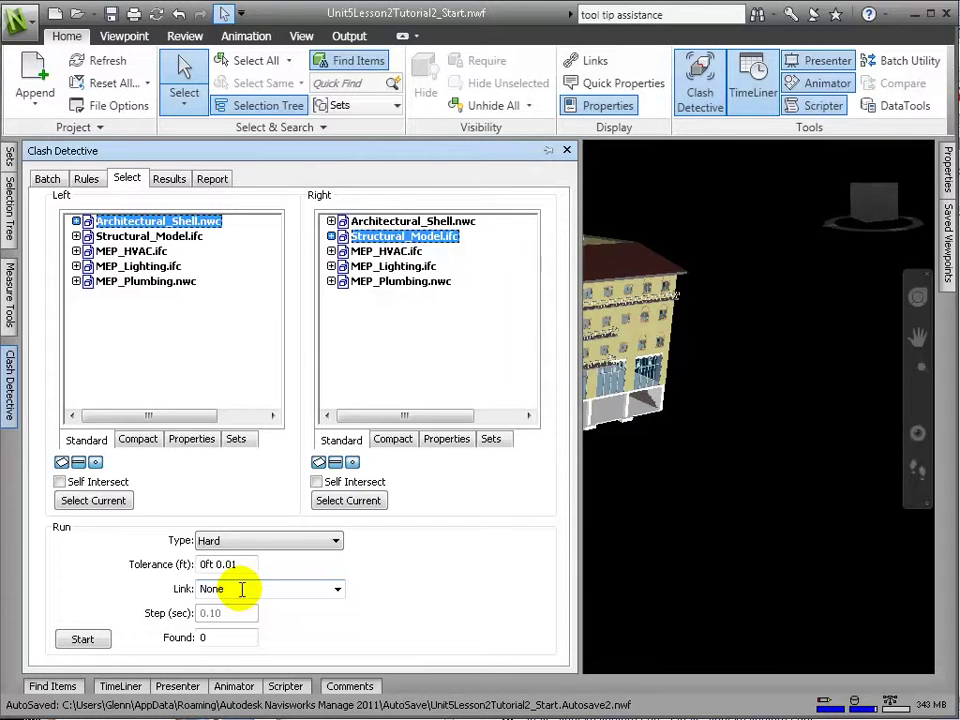
- Run the clash test and review Clash1's item details in the Results list
{"action": "left_click", "coordinate": [84, 640]}
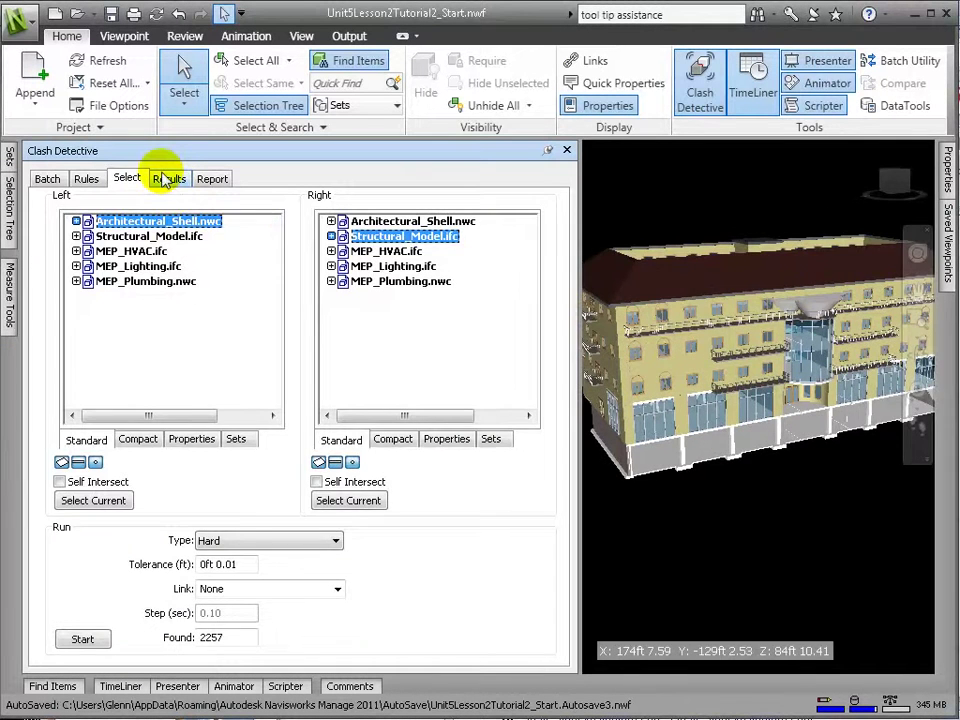
{"action": "left_click", "coordinate": [168, 178]}
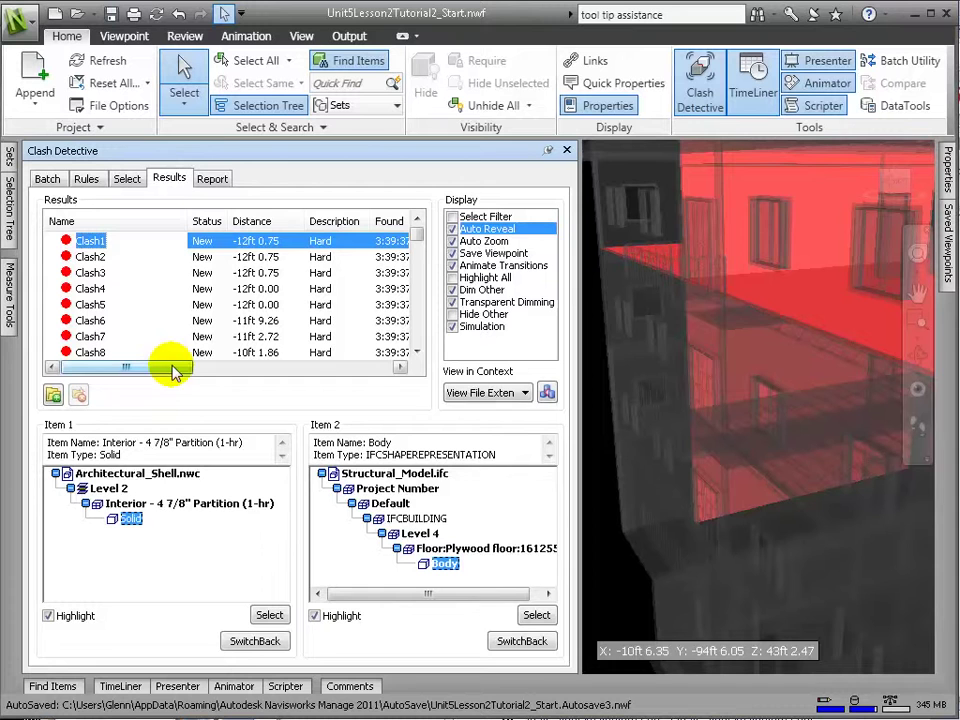
{"action": "left_click_drag", "start_coordinate": [138, 455], "coordinate": [45, 432]}
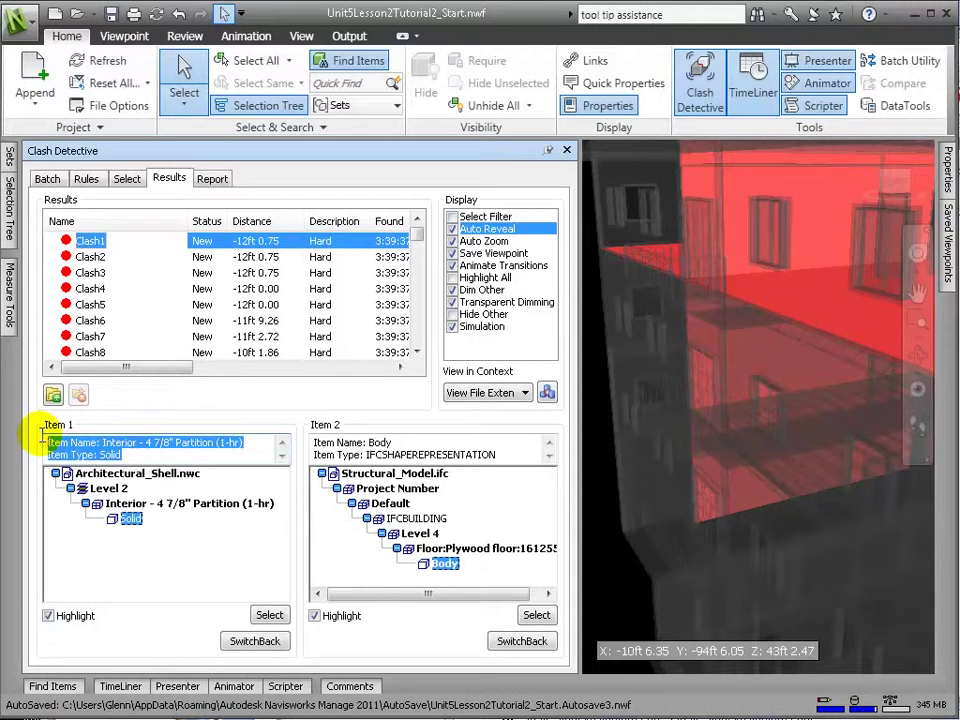
{"action": "left_click_drag", "start_coordinate": [496, 455], "coordinate": [307, 437]}
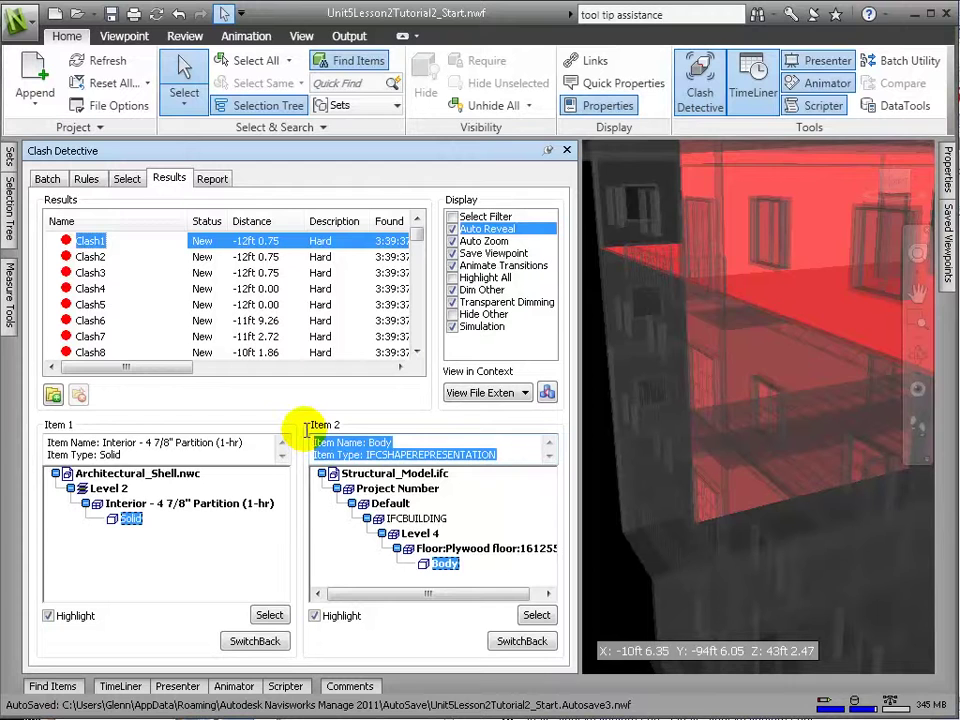
{"action": "left_click", "coordinate": [442, 565]}
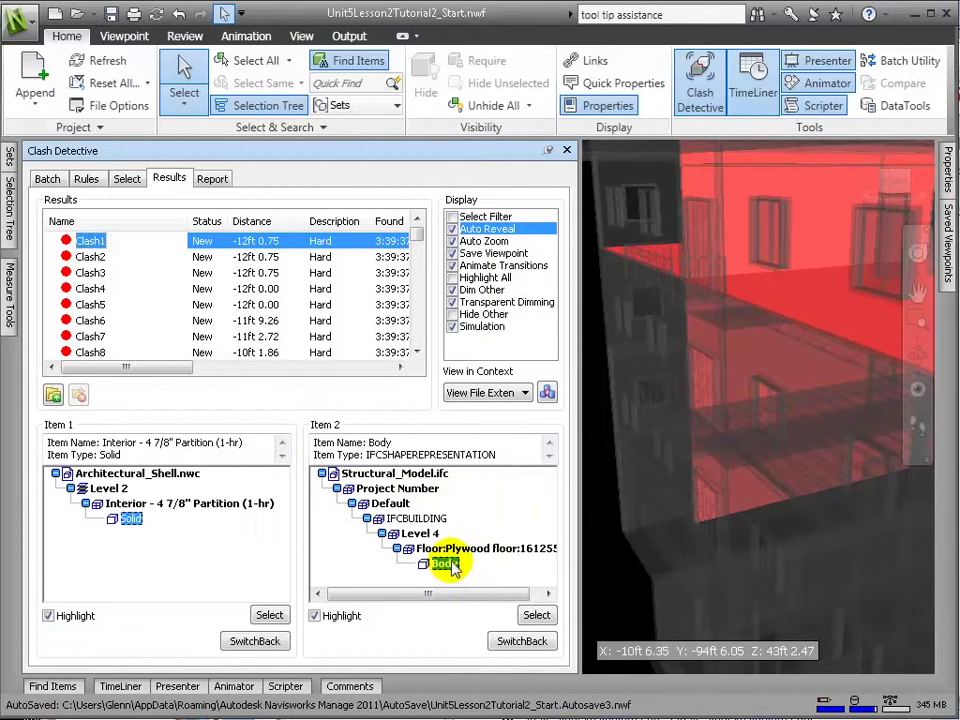
- Toggle the Highlight checkboxes for Item 2 and the wall, leaving both highlighted red
{"action": "left_click", "coordinate": [316, 617]}
{"action": "left_click", "coordinate": [316, 617]}
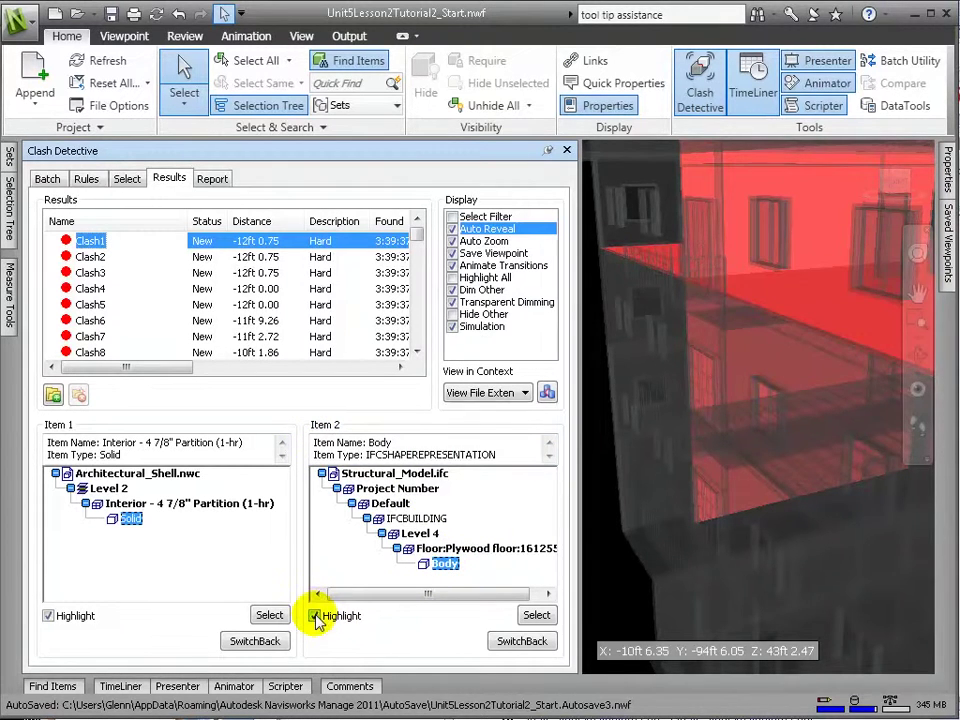
{"action": "left_click", "coordinate": [48, 617]}
{"action": "left_click", "coordinate": [48, 617]}
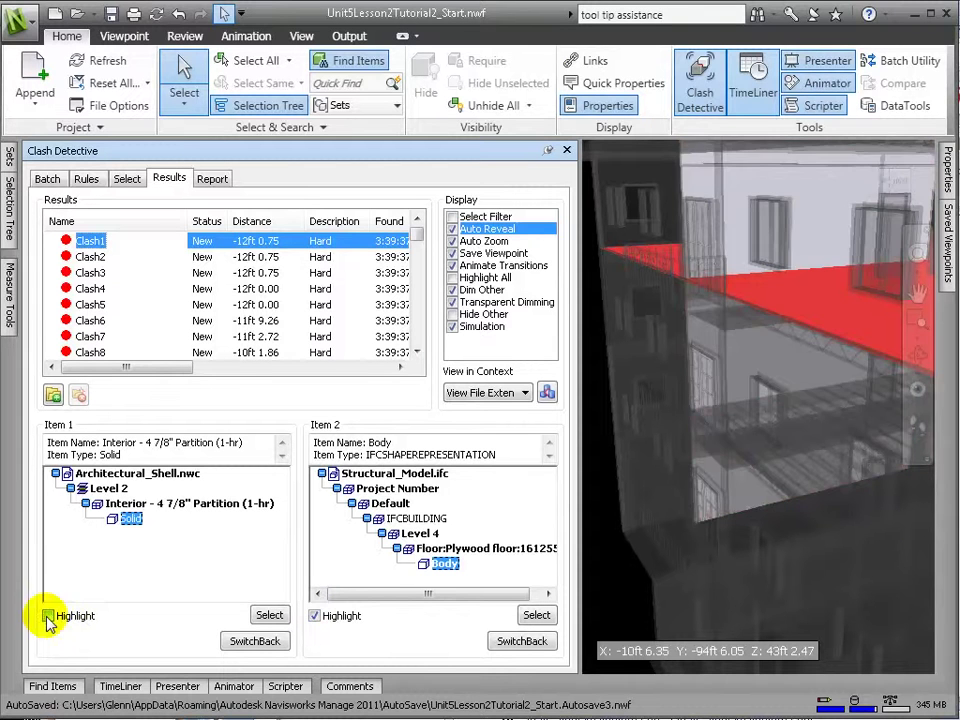
{"action": "left_click", "coordinate": [48, 617]}
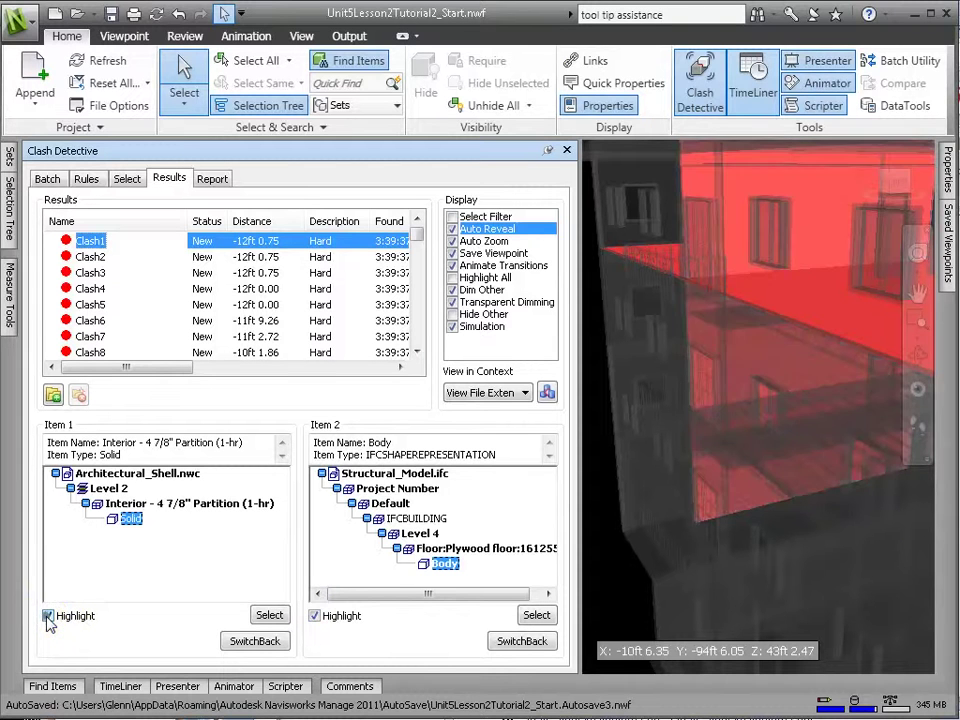
- Try Auto Reveal, Auto Zoom and Highlight All off and restore each setting
{"action": "left_click", "coordinate": [453, 229]}
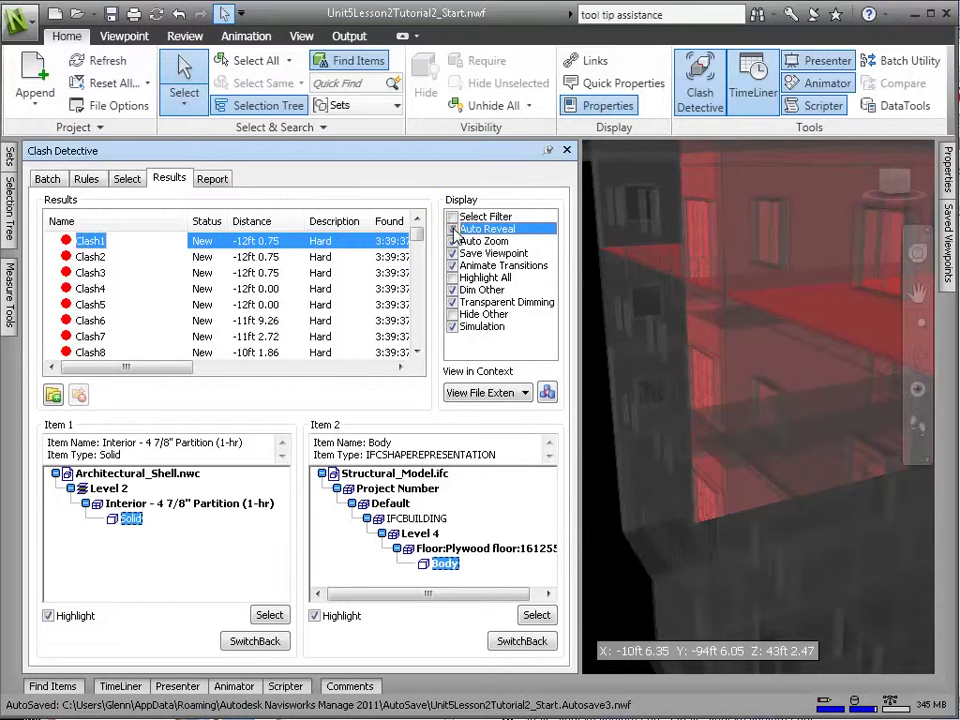
{"action": "left_click", "coordinate": [453, 229]}
{"action": "left_click", "coordinate": [453, 242]}
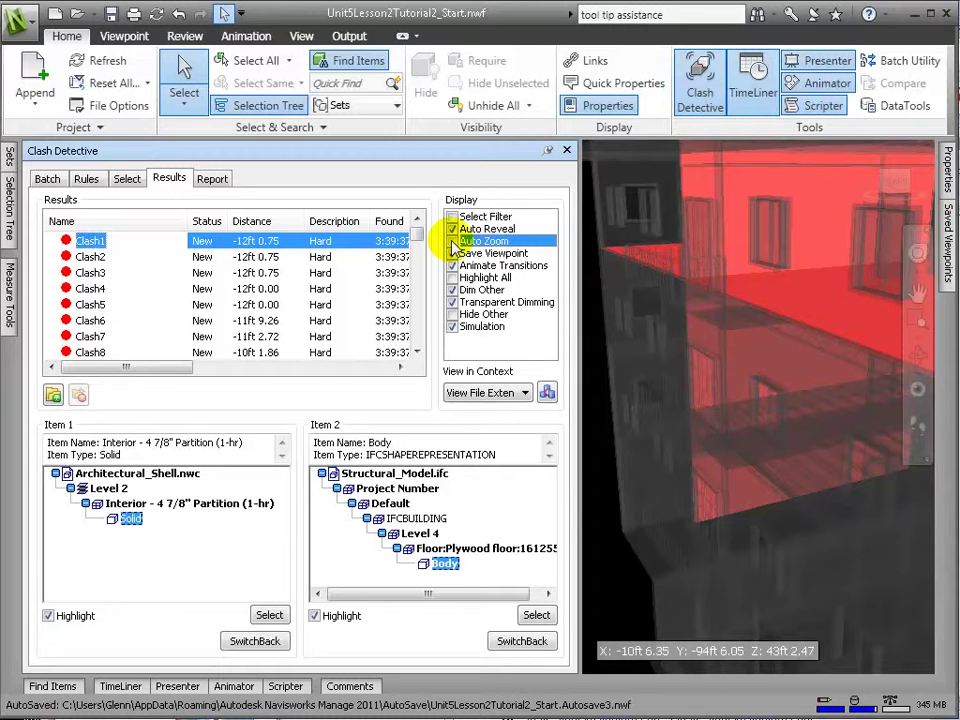
{"action": "left_click", "coordinate": [453, 242]}
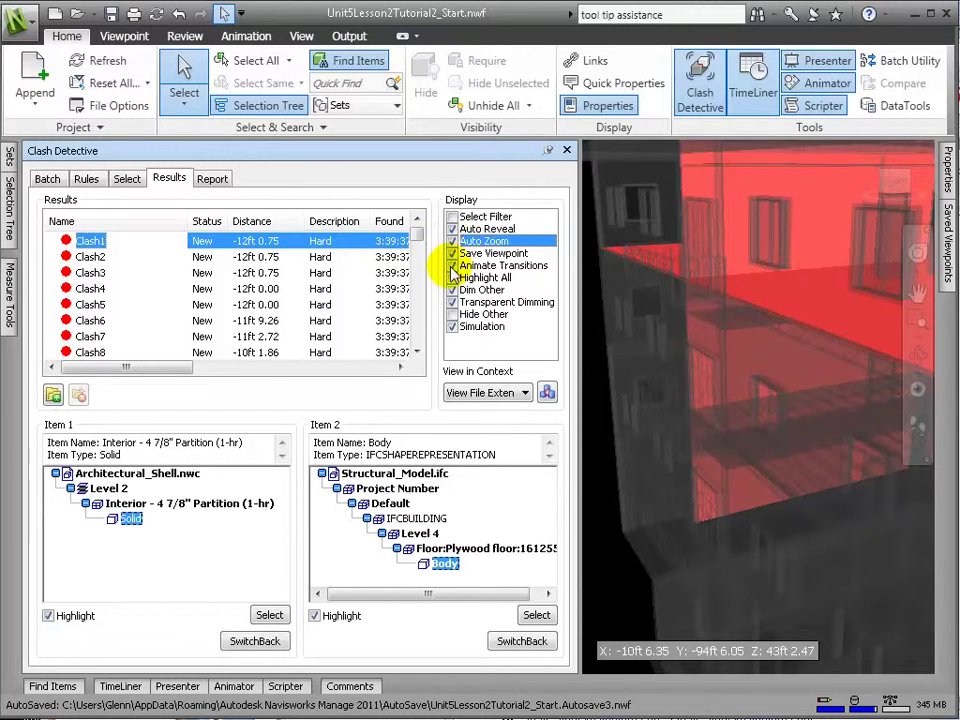
{"action": "left_click", "coordinate": [453, 279]}
{"action": "left_click", "coordinate": [453, 279]}
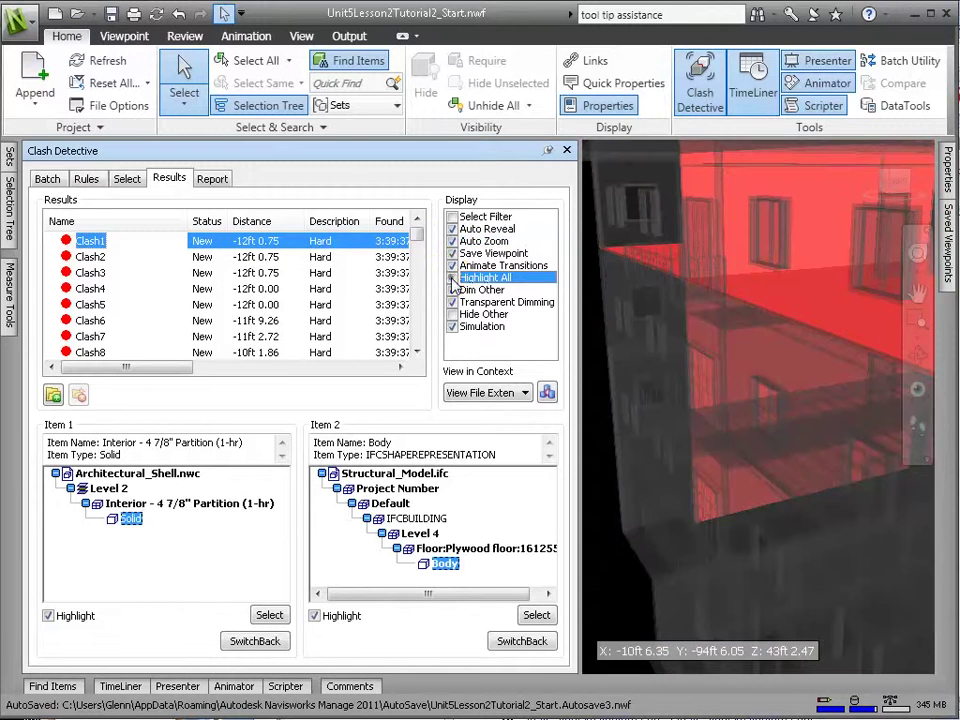
- Enable Dim Other, Transparent Dimming and Simulation, Hide Other off, and view Clash2
{"action": "left_click", "coordinate": [453, 290]}
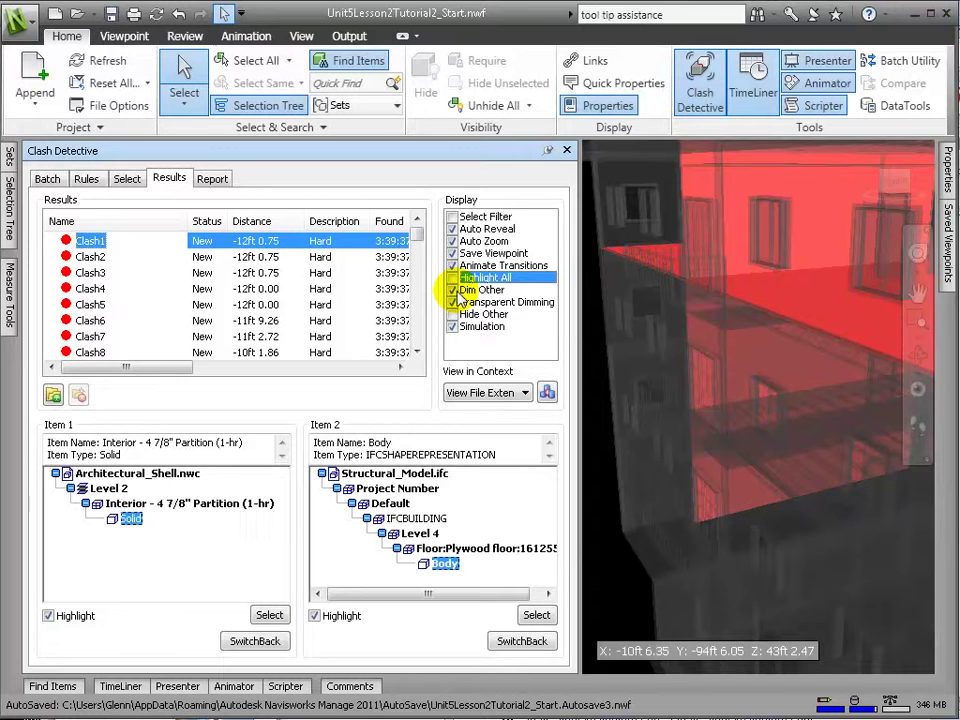
{"action": "left_click", "coordinate": [453, 302]}
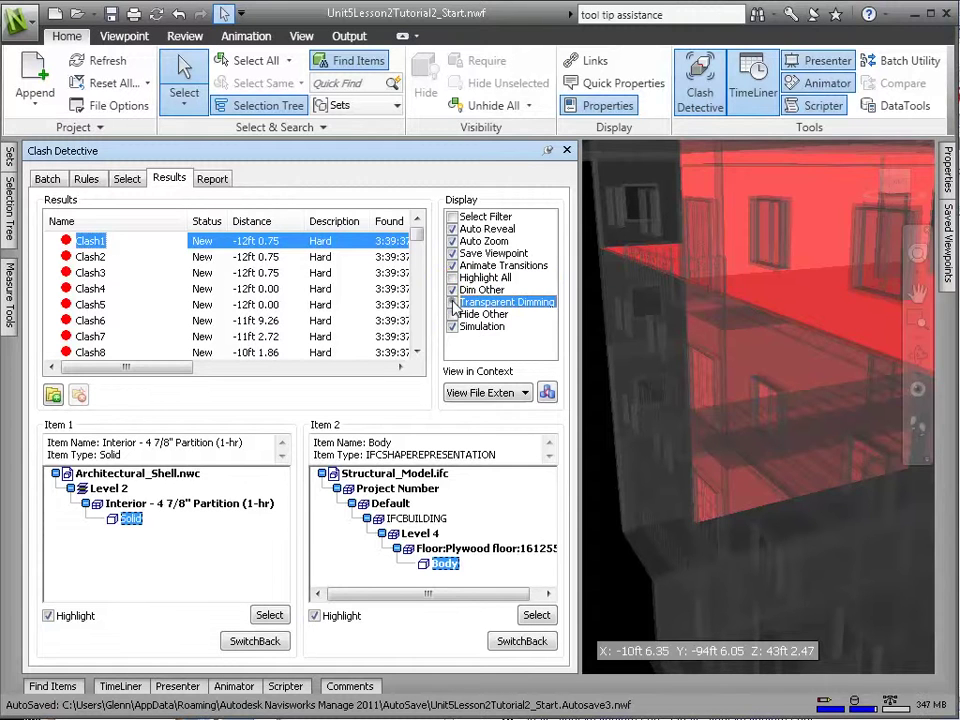
{"action": "left_click", "coordinate": [453, 302]}
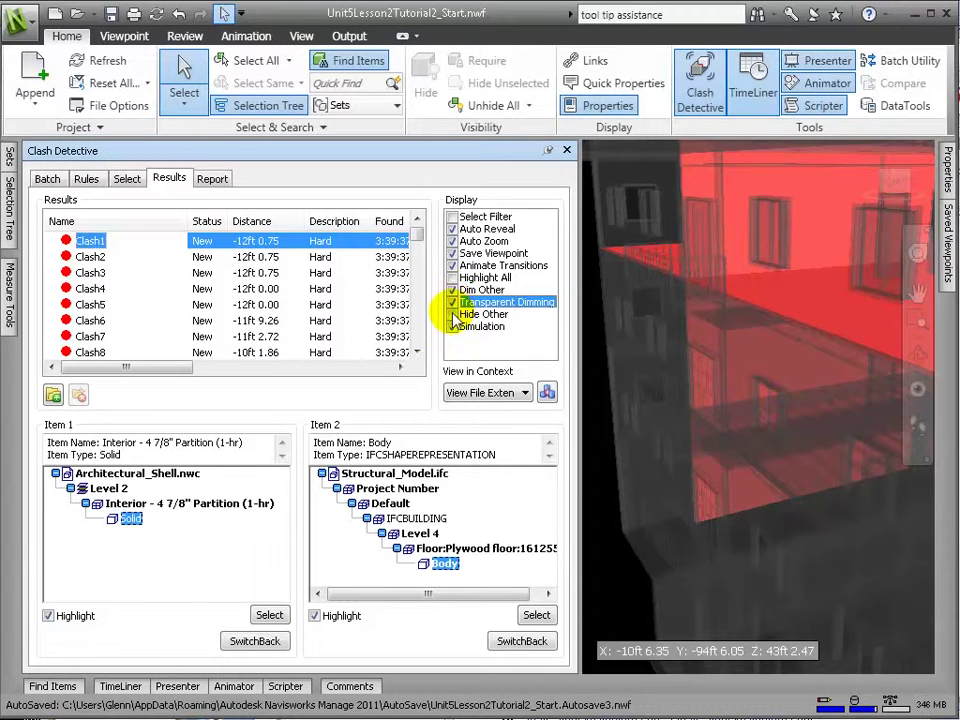
{"action": "left_click", "coordinate": [453, 314]}
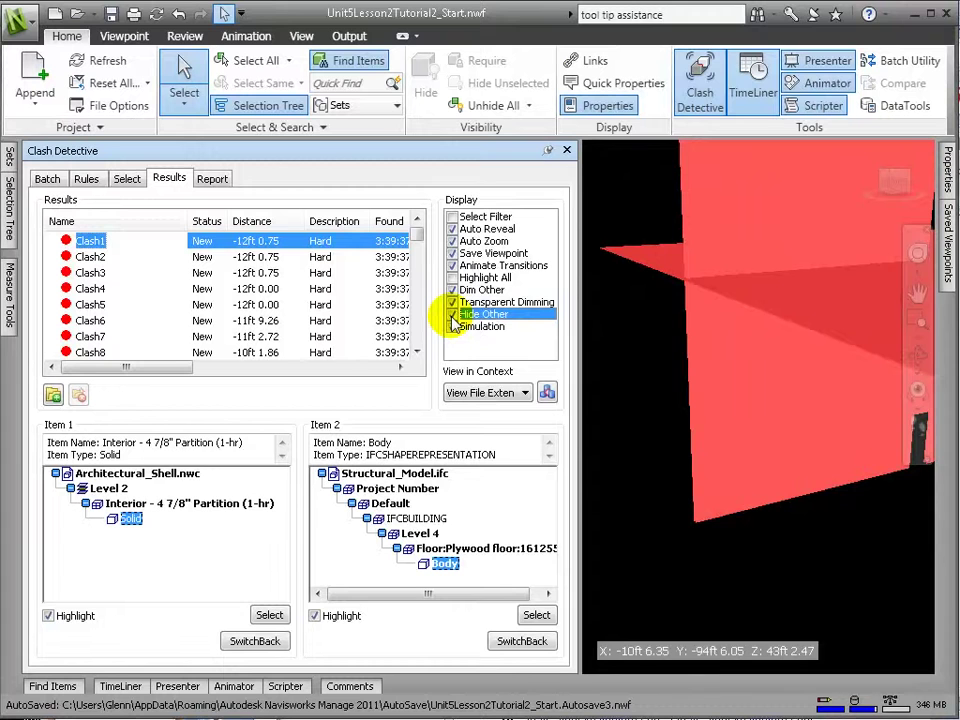
{"action": "left_click", "coordinate": [452, 315]}
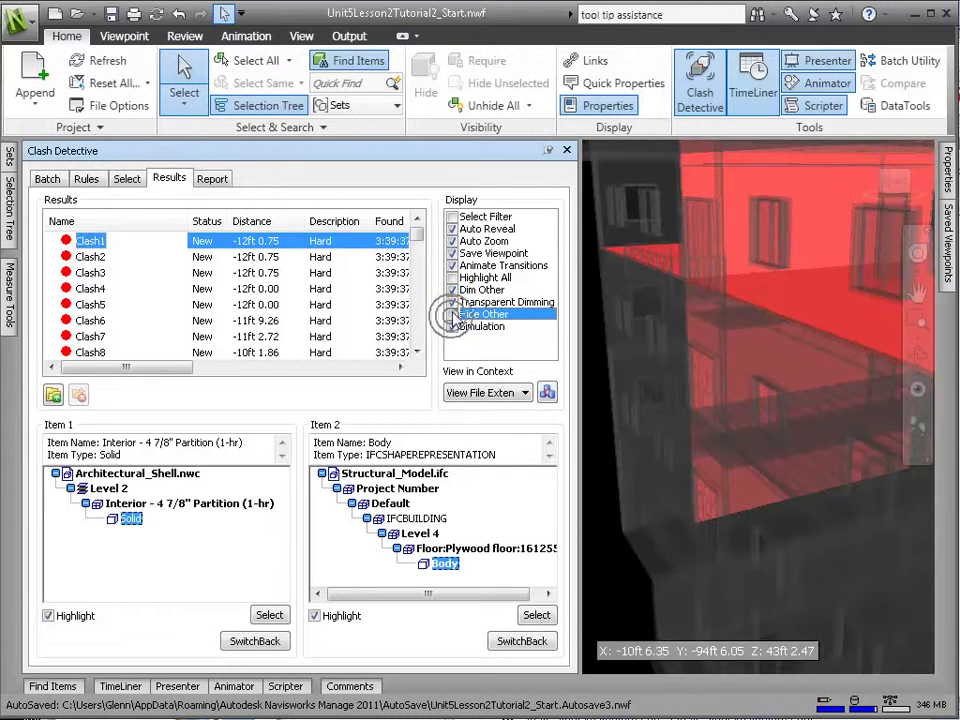
{"action": "left_click", "coordinate": [460, 327]}
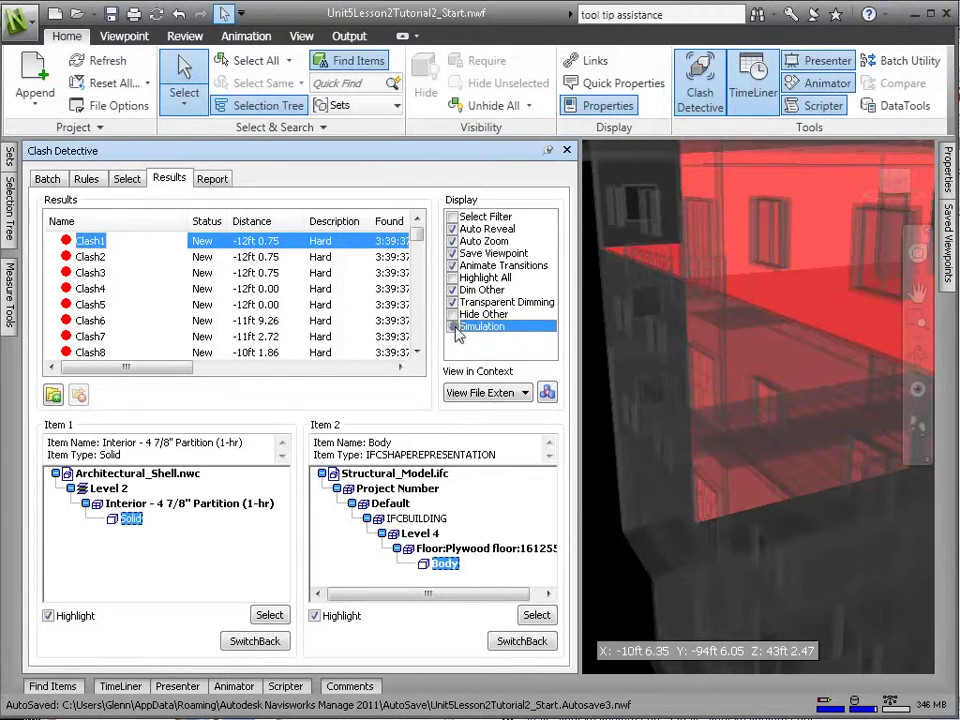
{"action": "left_click", "coordinate": [90, 257]}
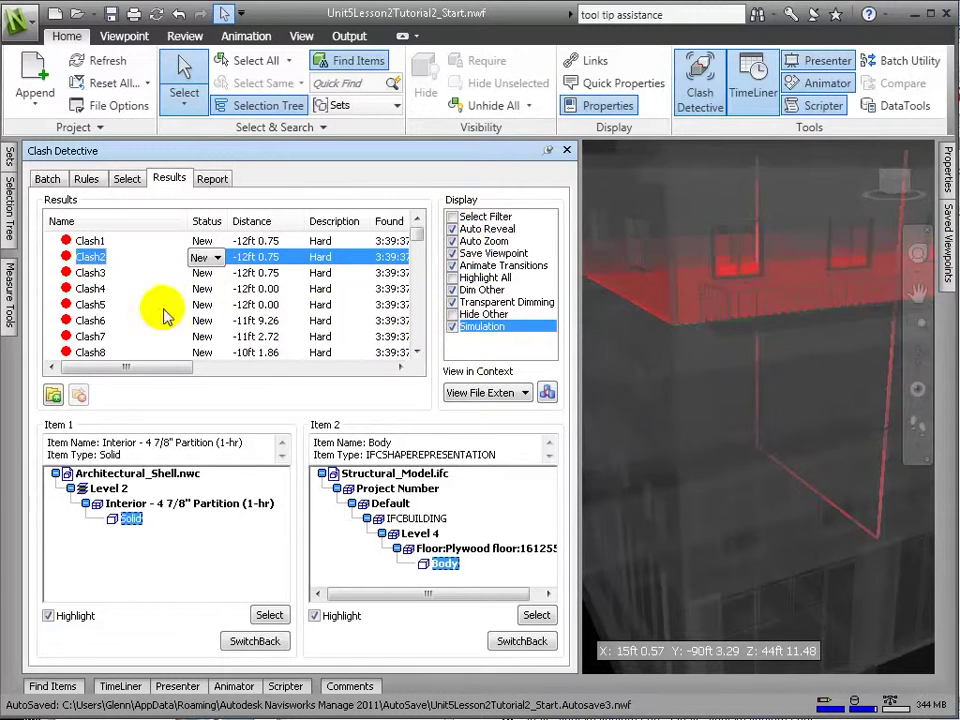
- Step through clashes Clash3 to Clash22 in the 3D view
{"action": "left_click", "coordinate": [84, 272]}
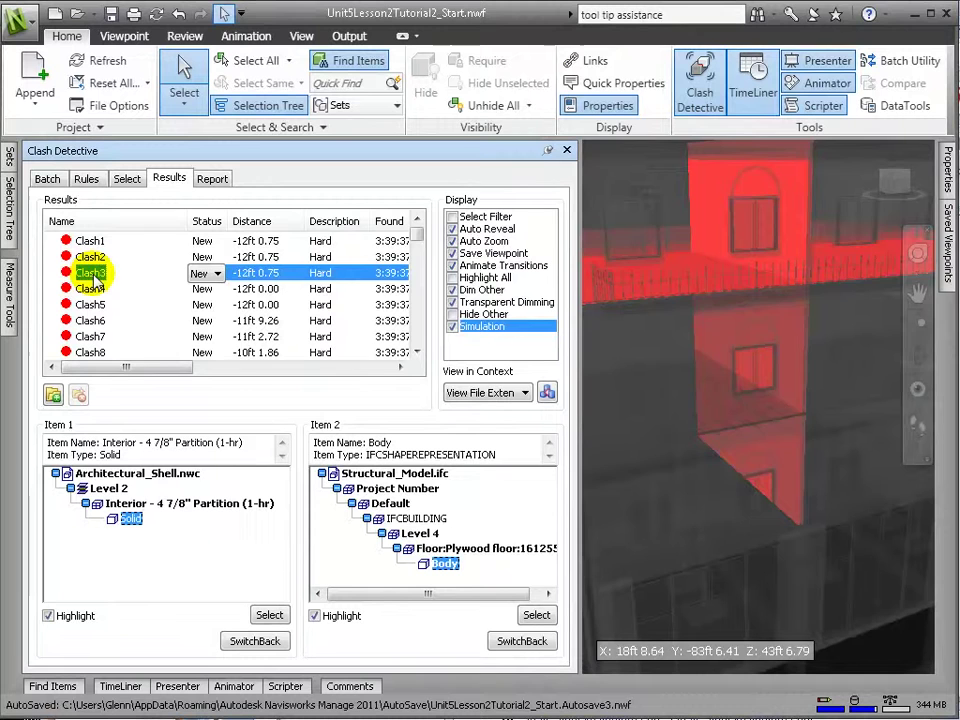
{"action": "left_click", "coordinate": [92, 289]}
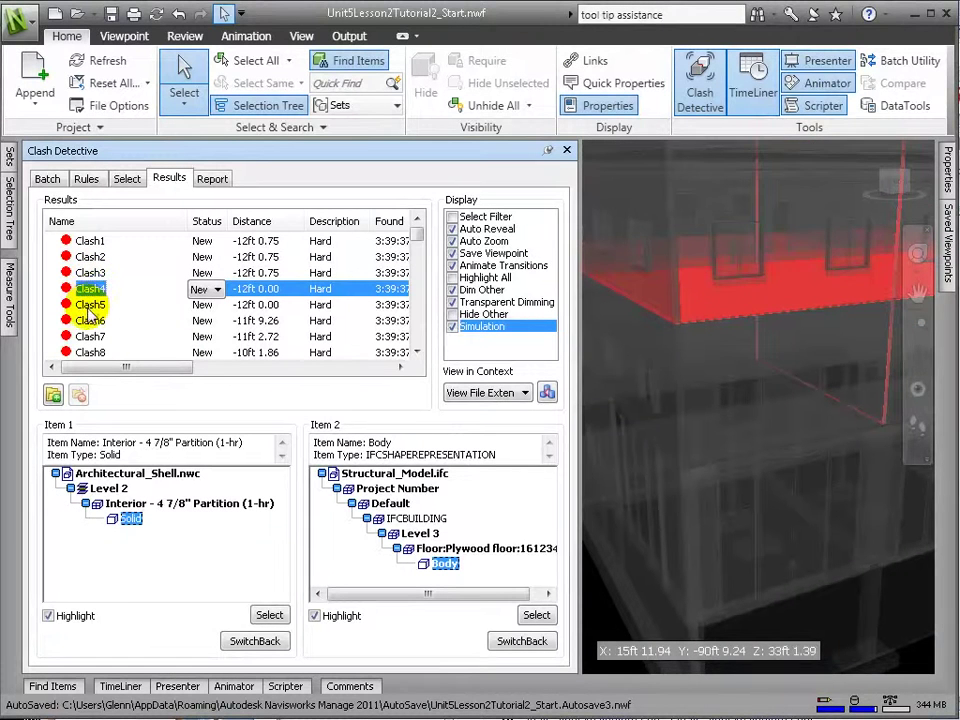
{"action": "left_click", "coordinate": [90, 305]}
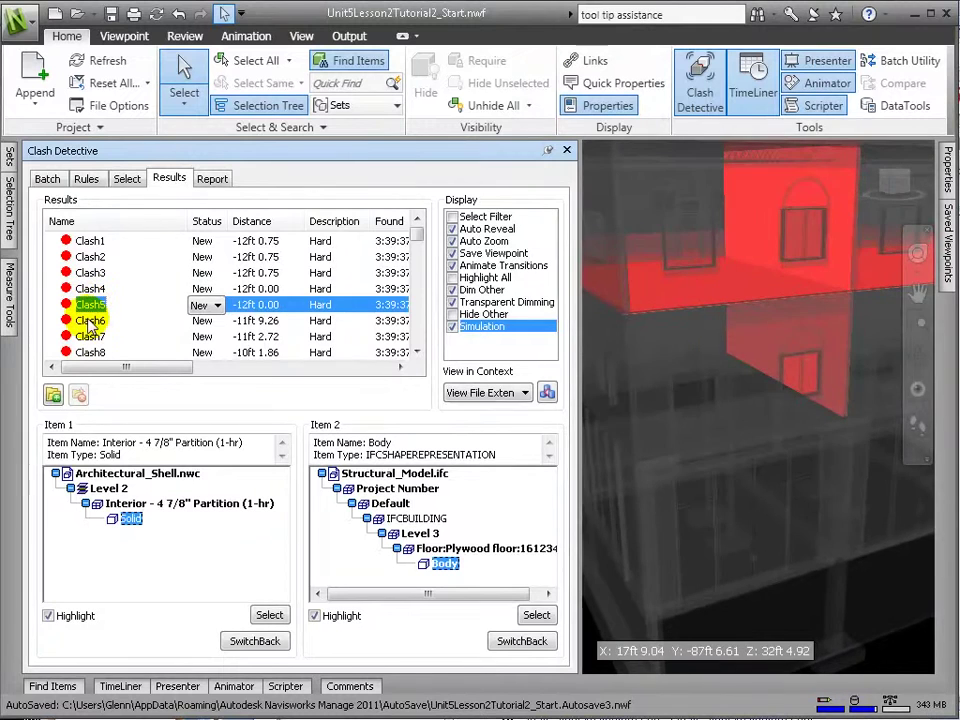
{"action": "left_click", "coordinate": [90, 320]}
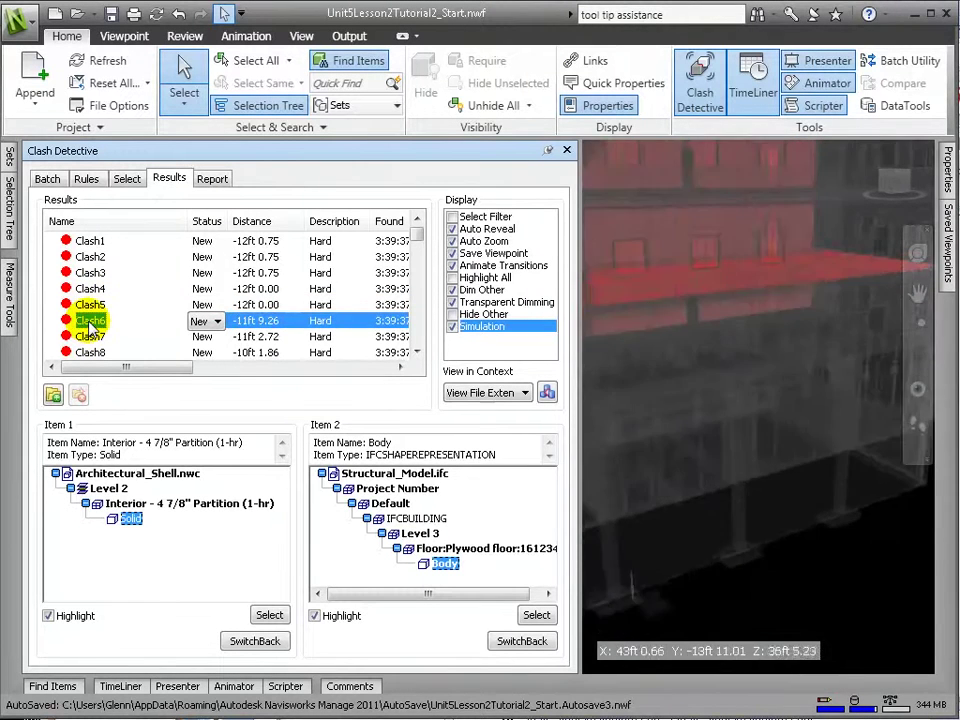
{"action": "left_click", "coordinate": [95, 352]}
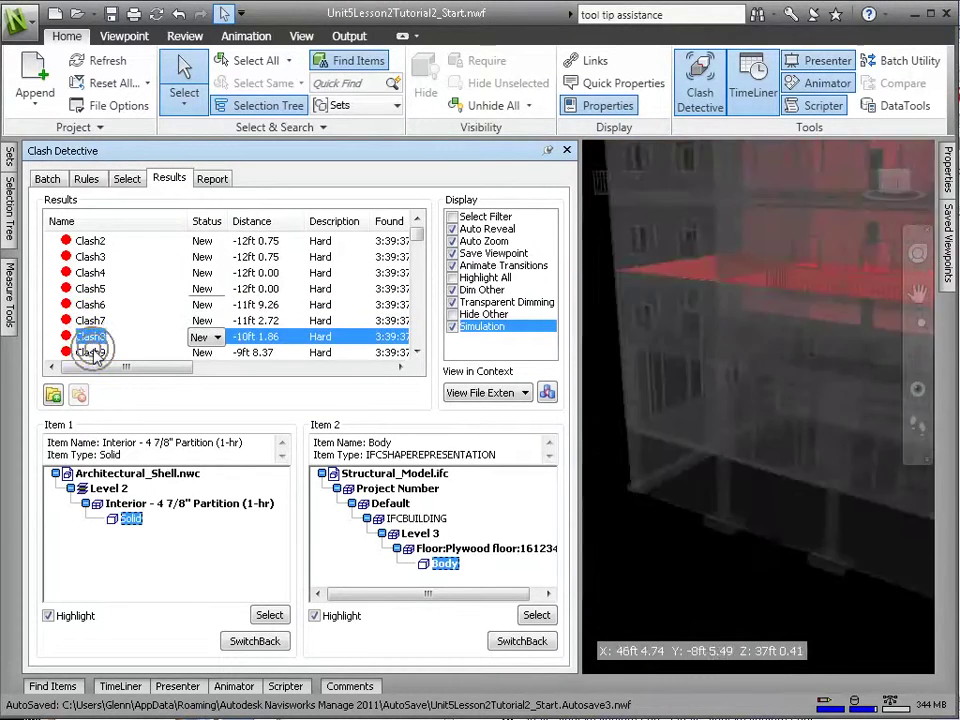
{"action": "scroll", "coordinate": [118, 344], "scroll_direction": "down", "scroll_amount": 3}
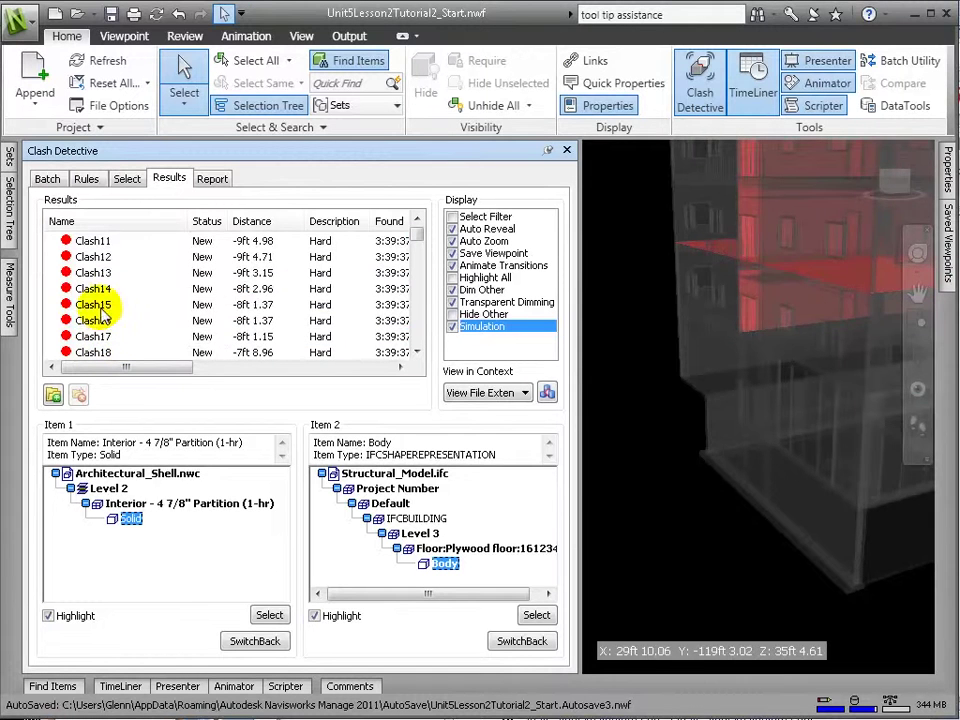
{"action": "left_click", "coordinate": [100, 306]}
{"action": "scroll", "coordinate": [107, 318], "scroll_direction": "down", "scroll_amount": 3}
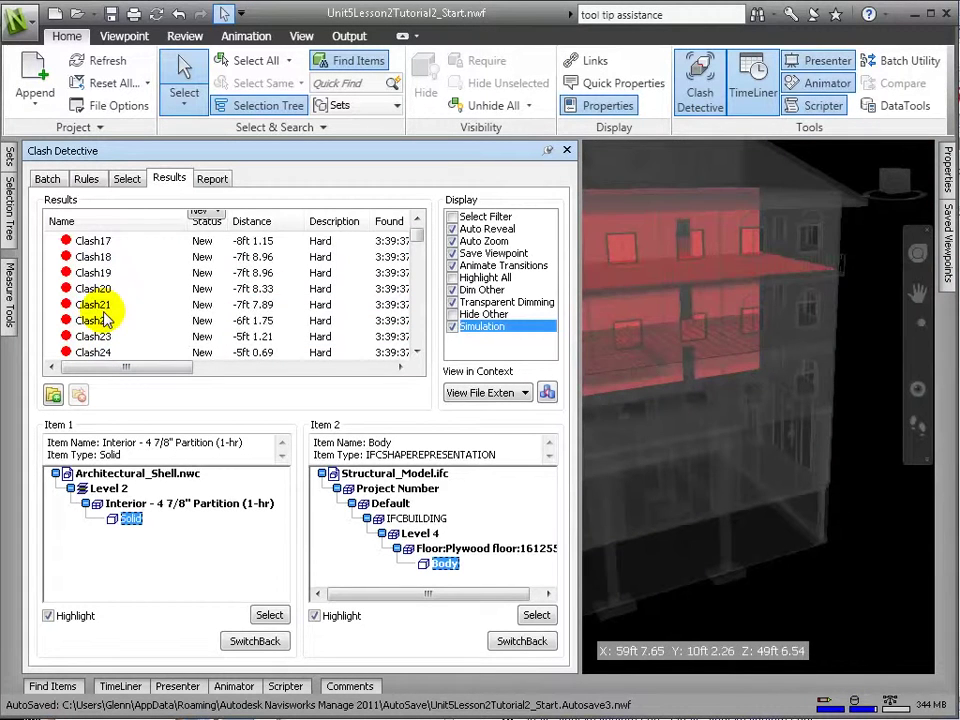
{"action": "left_click", "coordinate": [100, 277]}
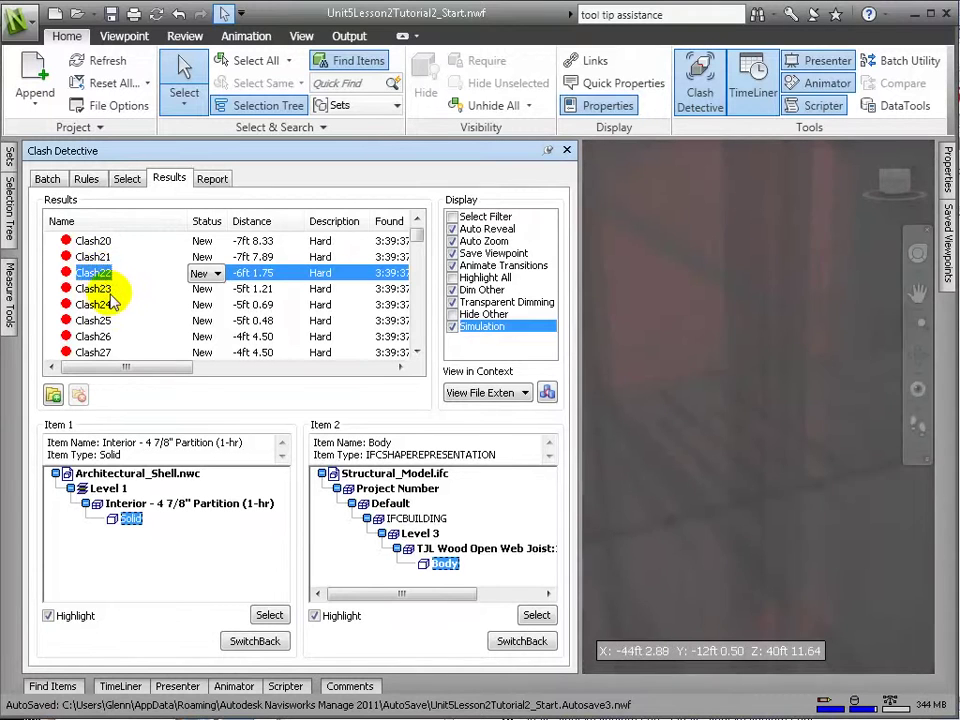
- Turn on Hide Other and toggle the clashing items' red highlights
{"action": "left_click", "coordinate": [452, 314]}
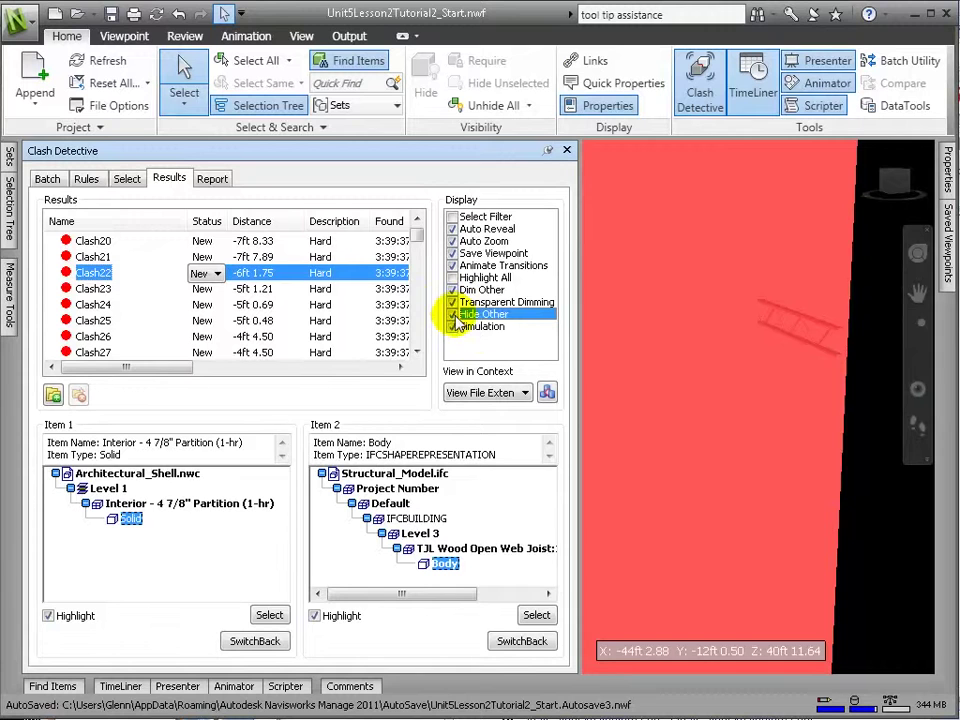
{"action": "left_click", "coordinate": [315, 616]}
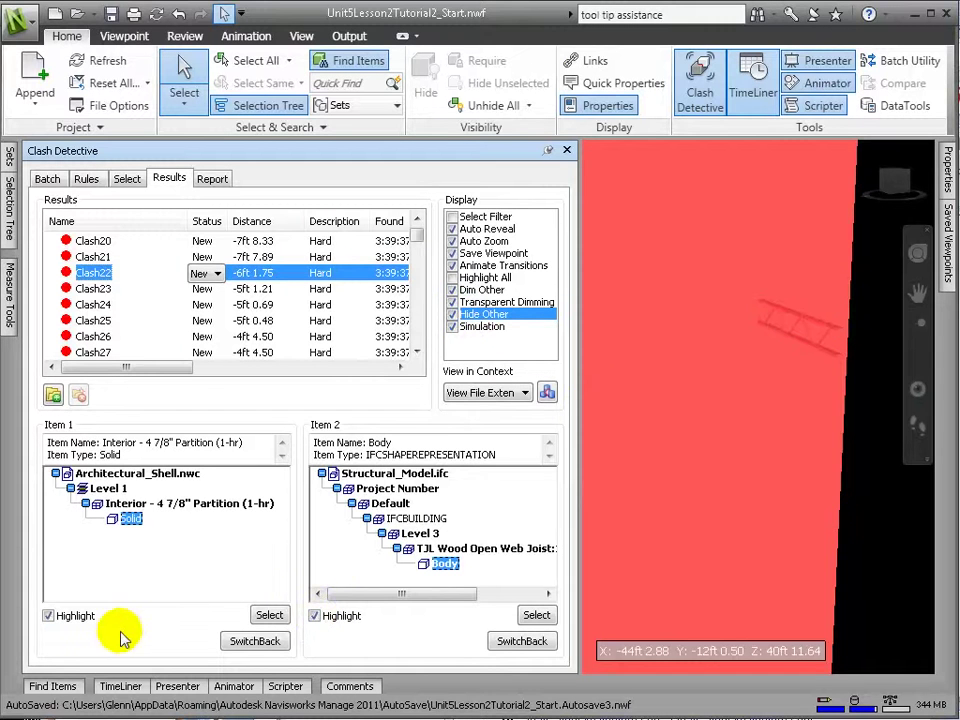
{"action": "left_click", "coordinate": [48, 616]}
{"action": "left_click", "coordinate": [48, 616]}
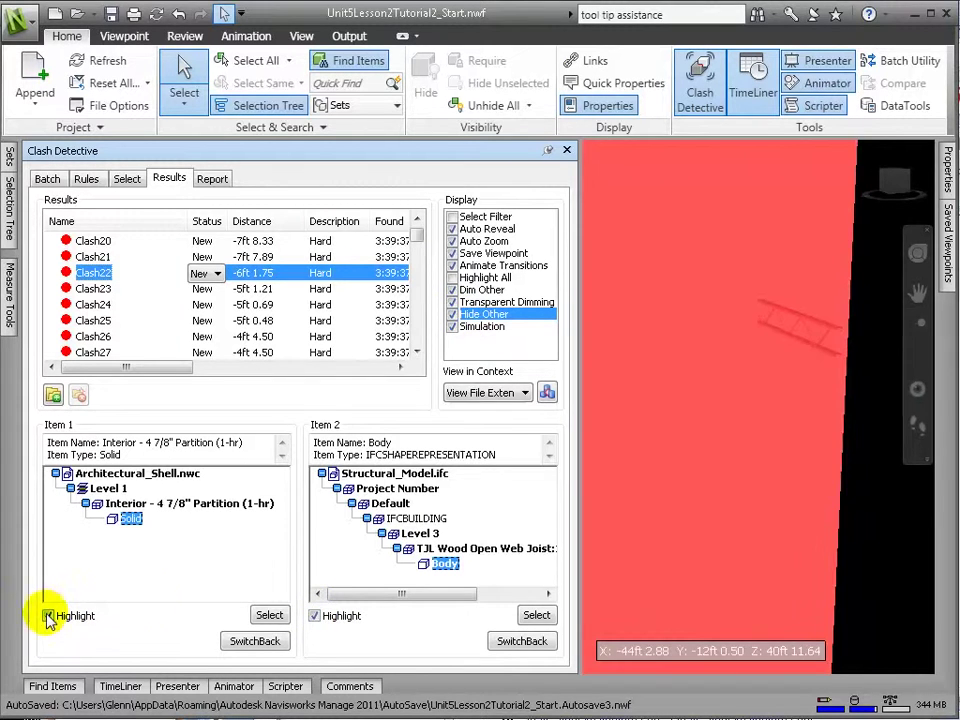
- Review clashes Clash25, 37, 45, 48, 51 and 57 down the list
{"action": "left_click", "coordinate": [92, 320]}
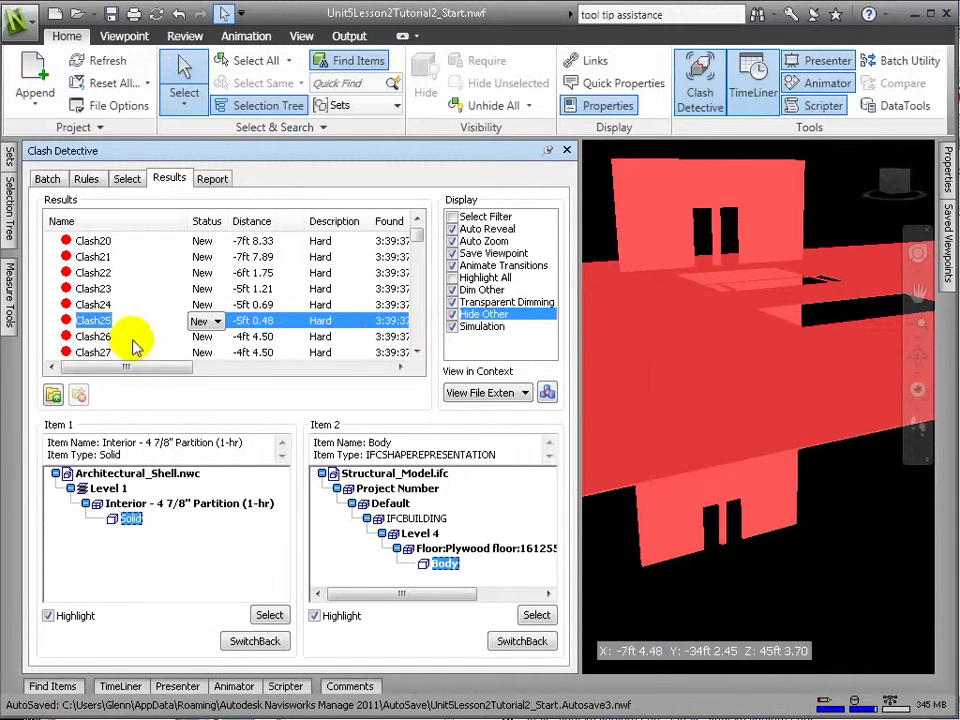
{"action": "scroll", "coordinate": [120, 330], "scroll_direction": "down", "scroll_amount": 4}
{"action": "left_click", "coordinate": [93, 305]}
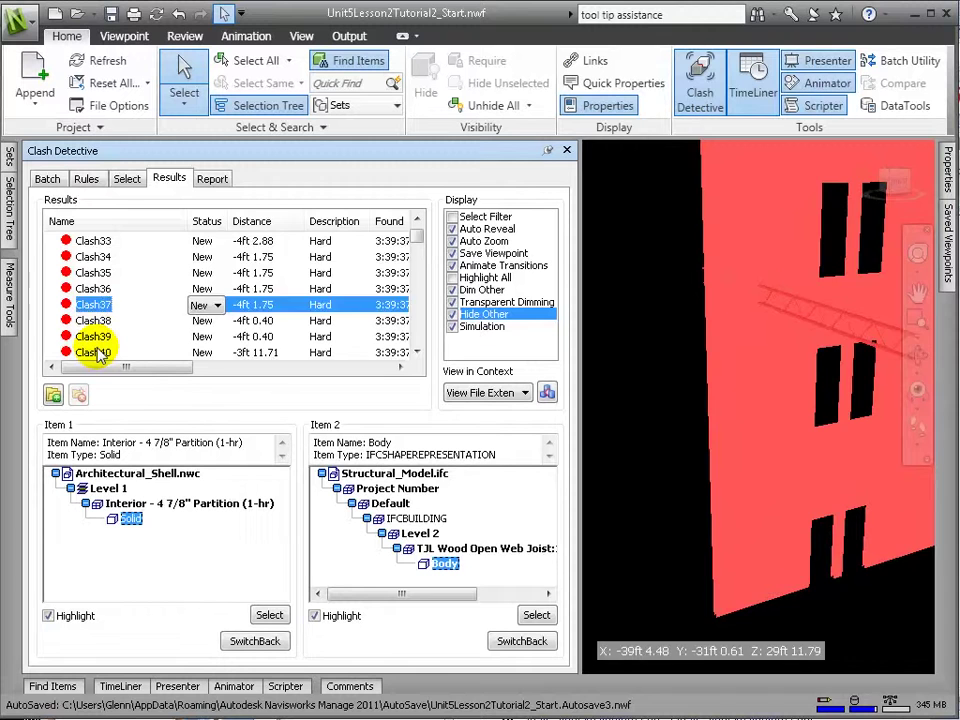
{"action": "scroll", "coordinate": [100, 350], "scroll_direction": "down", "scroll_amount": 2}
{"action": "left_click", "coordinate": [93, 336]}
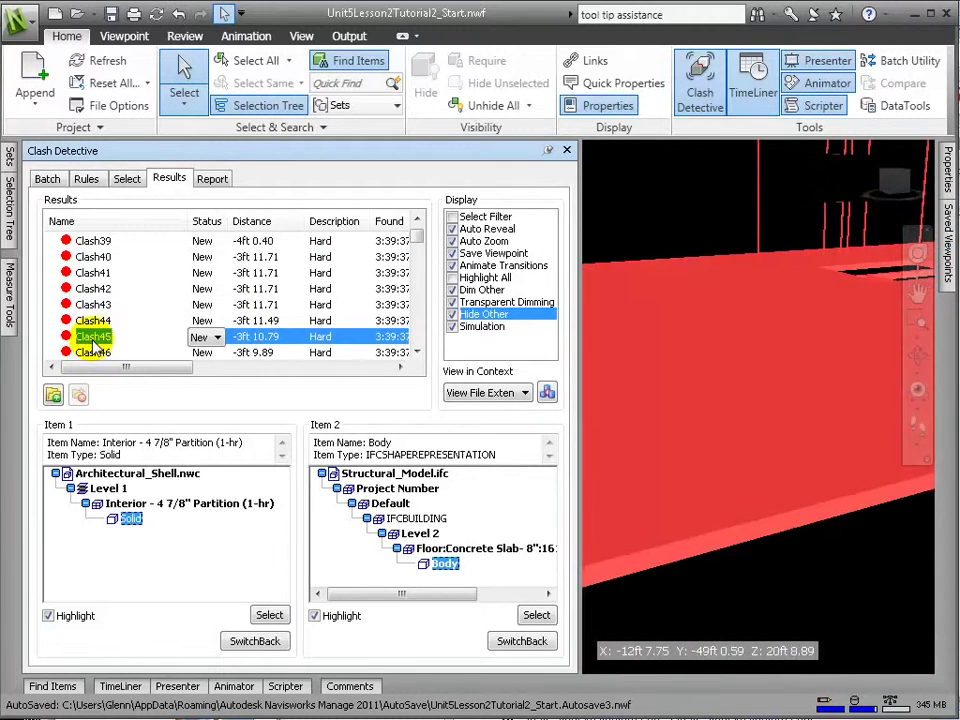
{"action": "scroll", "coordinate": [95, 345], "scroll_direction": "down", "scroll_amount": 1}
{"action": "left_click", "coordinate": [93, 338]}
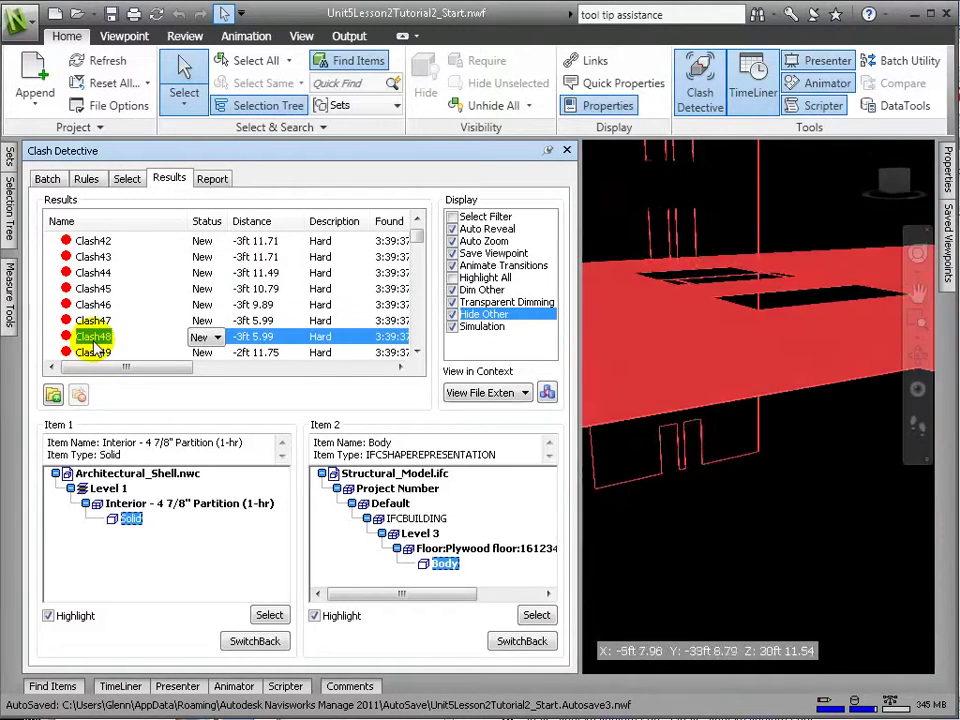
{"action": "scroll", "coordinate": [96, 346], "scroll_direction": "down", "scroll_amount": 1}
{"action": "left_click", "coordinate": [94, 338]}
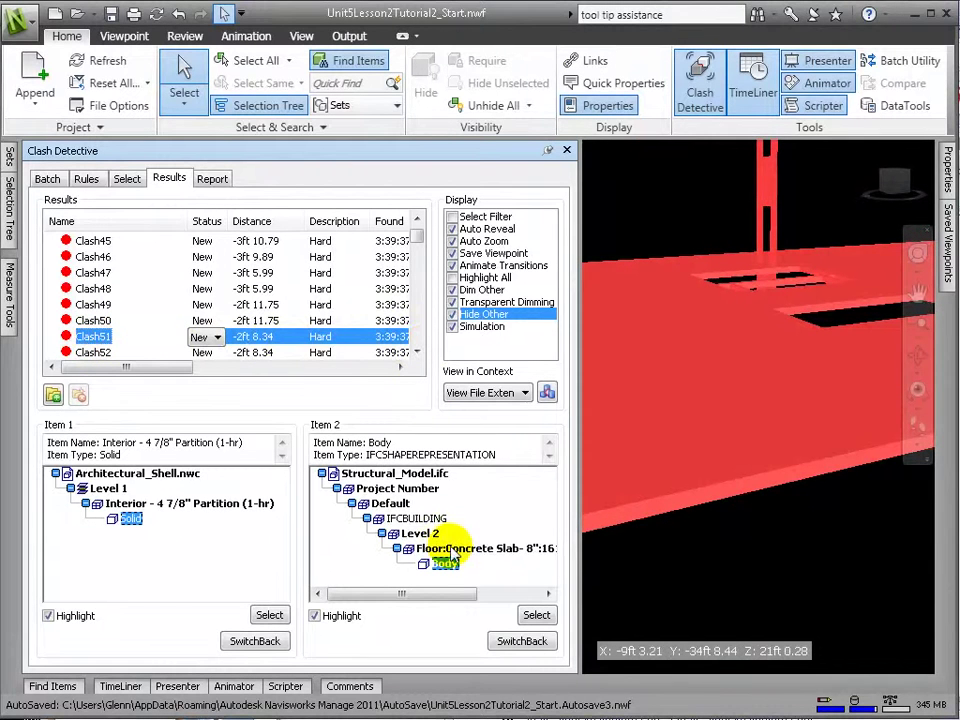
{"action": "scroll", "coordinate": [93, 335], "scroll_direction": "down", "scroll_amount": 2}
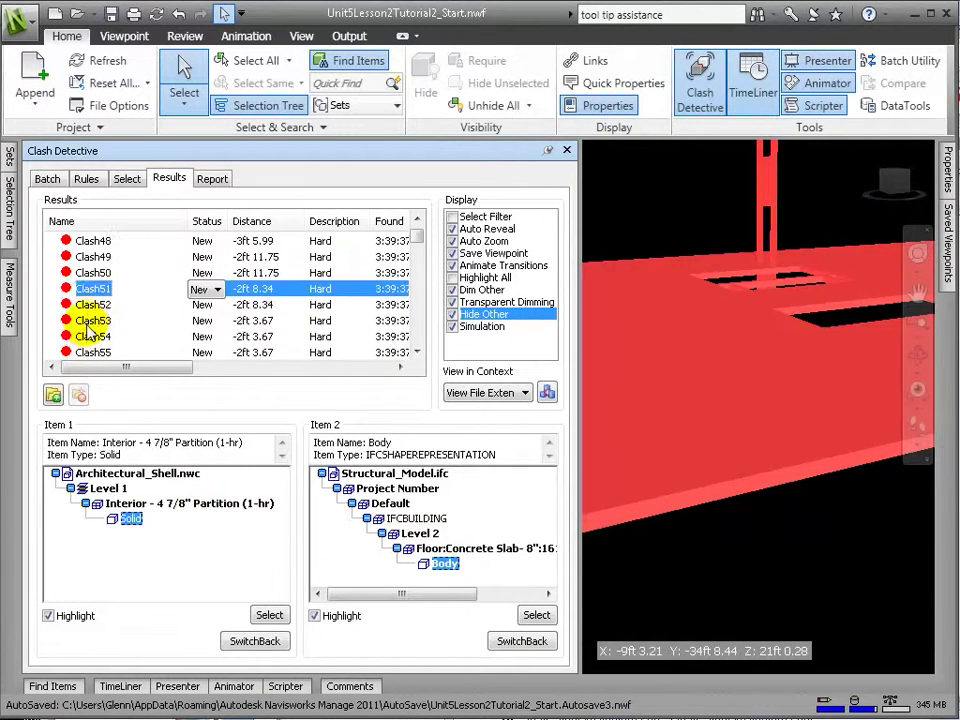
{"action": "left_click", "coordinate": [95, 338]}
- Continue reviewing Clash63, a plywood-floor clash, Clash88, Clash94 and Clash103
{"action": "scroll", "coordinate": [96, 338], "scroll_direction": "down", "scroll_amount": 2}
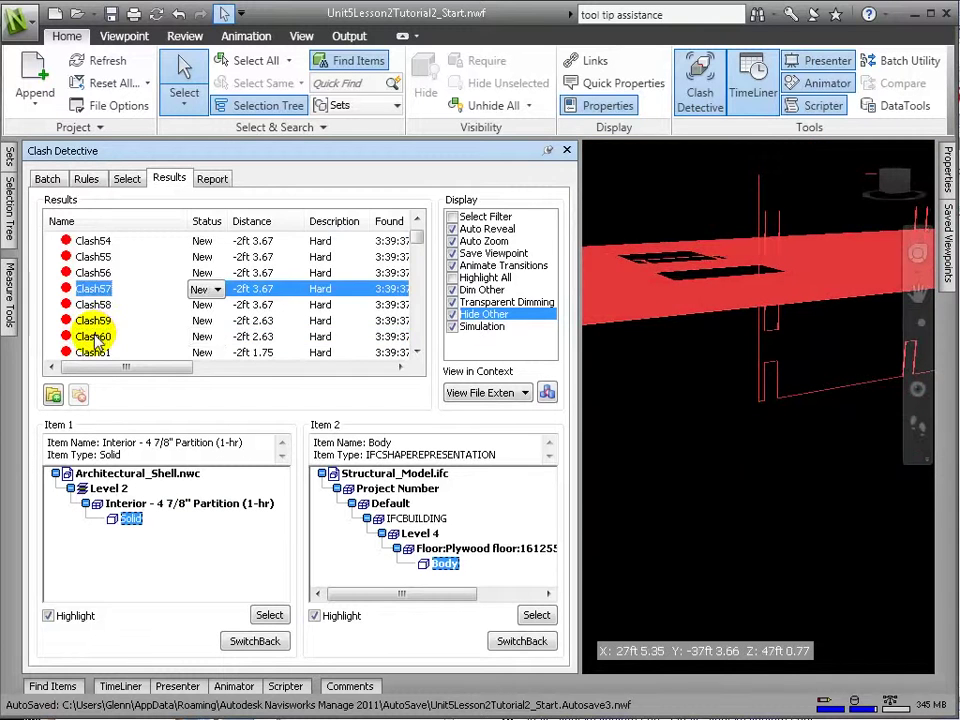
{"action": "left_click", "coordinate": [95, 338]}
{"action": "scroll", "coordinate": [93, 340], "scroll_direction": "down", "scroll_amount": 3}
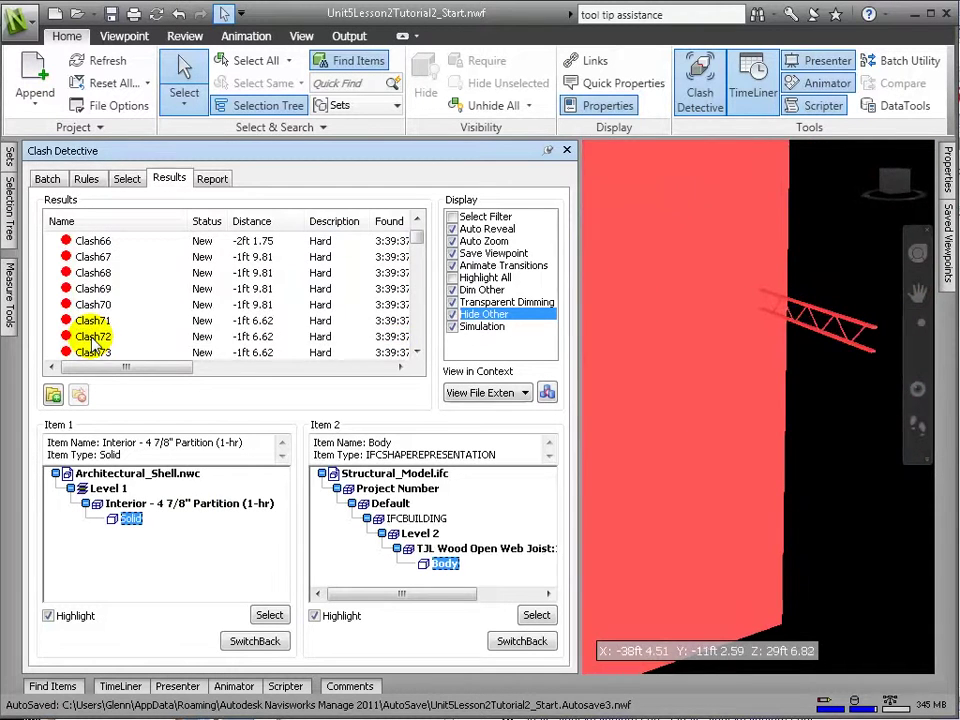
{"action": "left_click", "coordinate": [95, 338]}
{"action": "scroll", "coordinate": [93, 345], "scroll_direction": "down", "scroll_amount": 3}
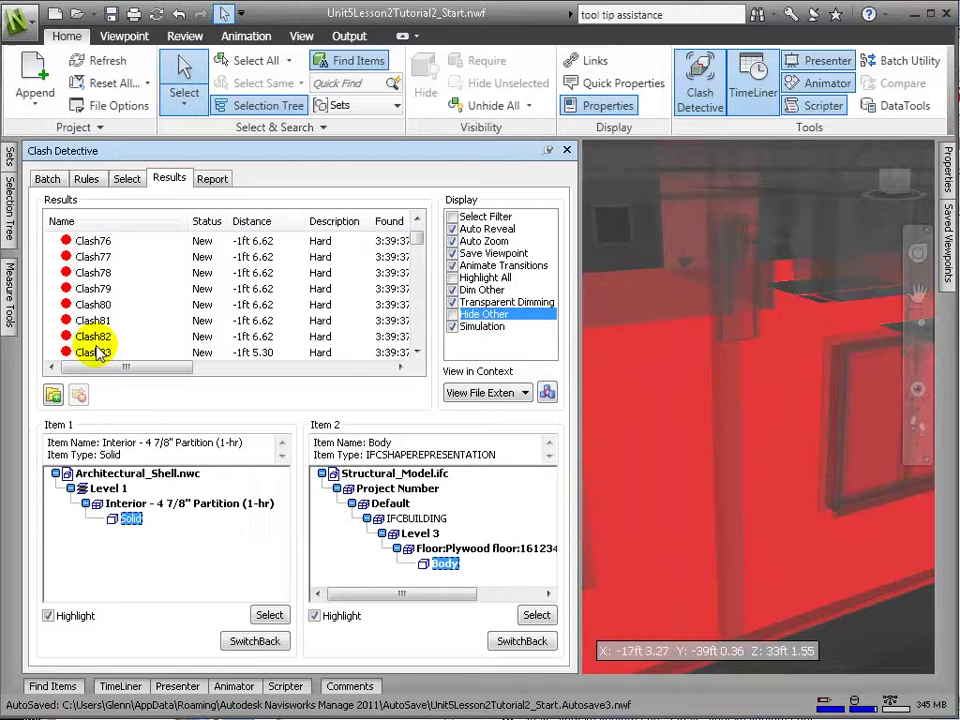
{"action": "left_click", "coordinate": [100, 340]}
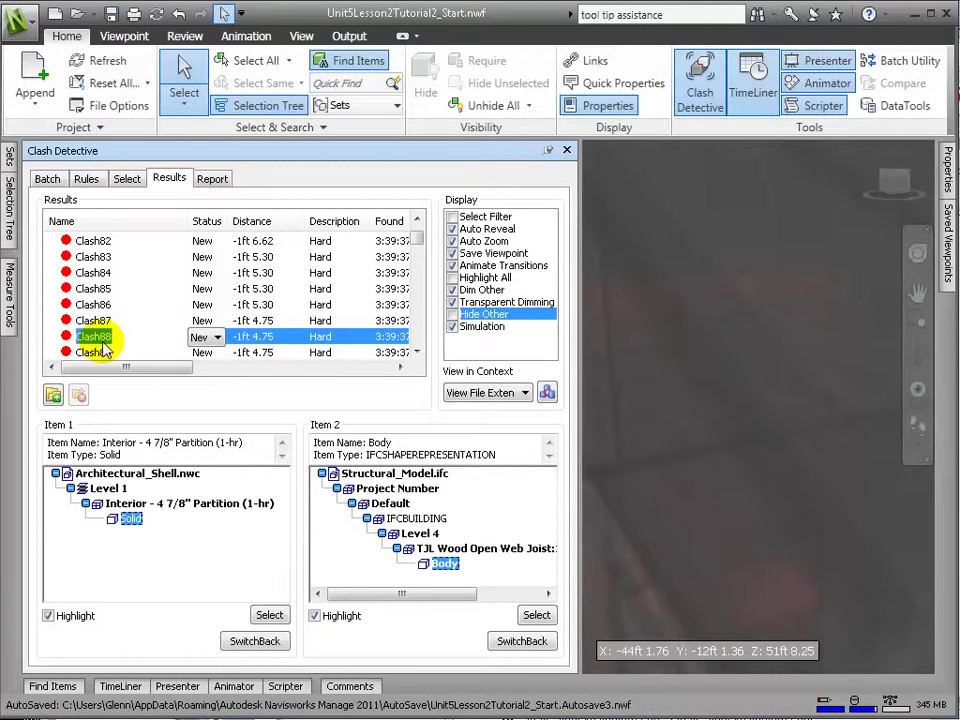
{"action": "scroll", "coordinate": [100, 345], "scroll_direction": "down", "scroll_amount": 2}
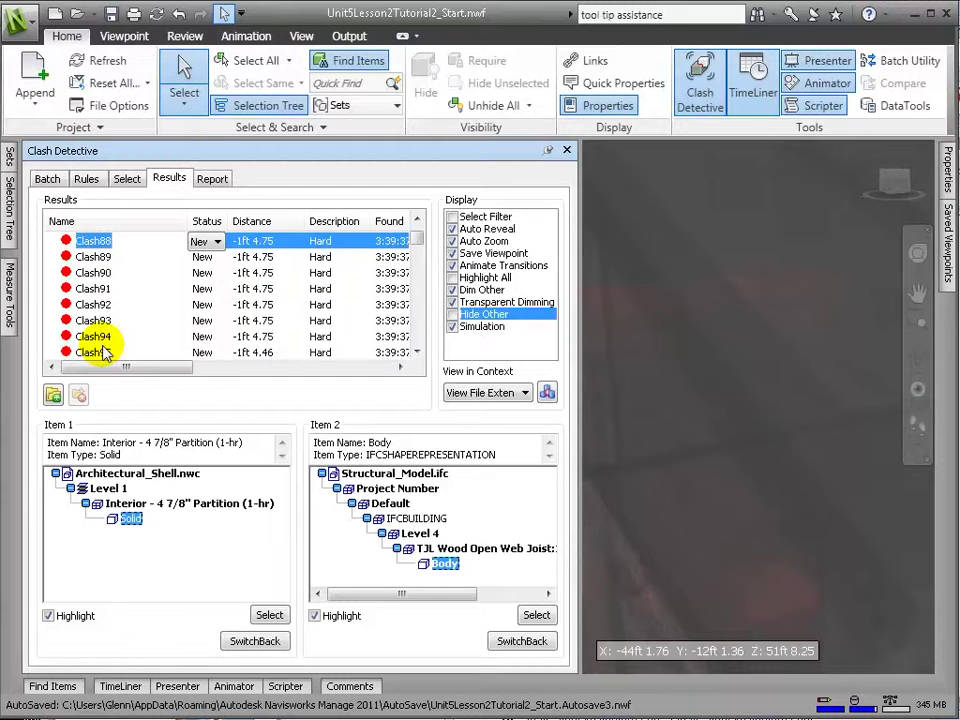
{"action": "left_click", "coordinate": [100, 340]}
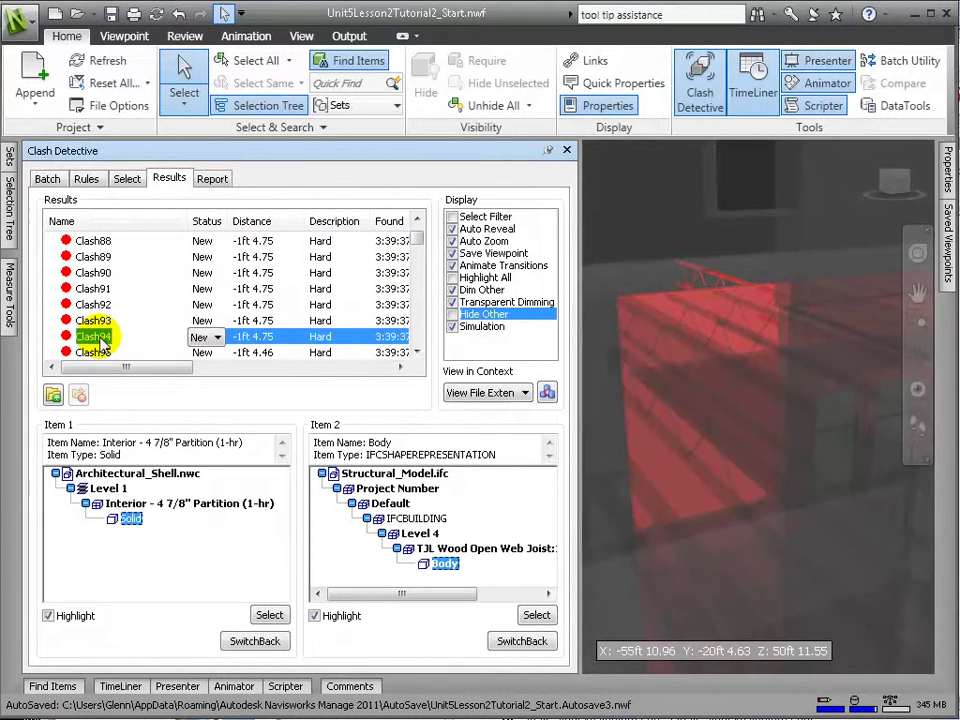
{"action": "scroll", "coordinate": [106, 340], "scroll_direction": "down", "scroll_amount": 3}
{"action": "left_click", "coordinate": [100, 337]}
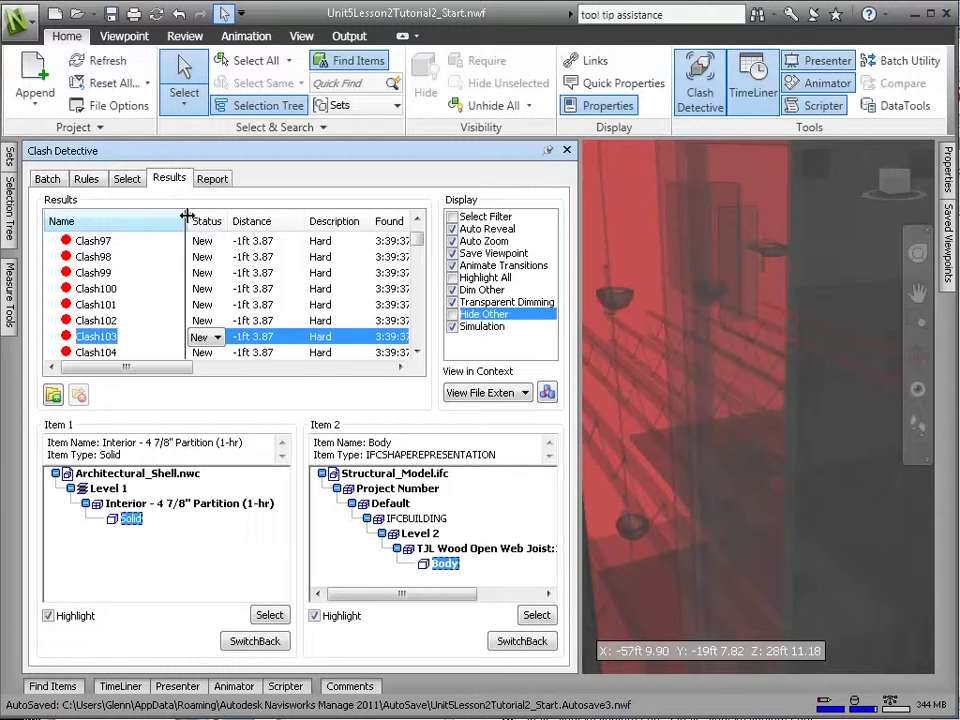
- Narrow the Name column and sort results by distance, reversed, then back by name
{"action": "left_click_drag", "start_coordinate": [186, 221], "coordinate": [134, 221]}
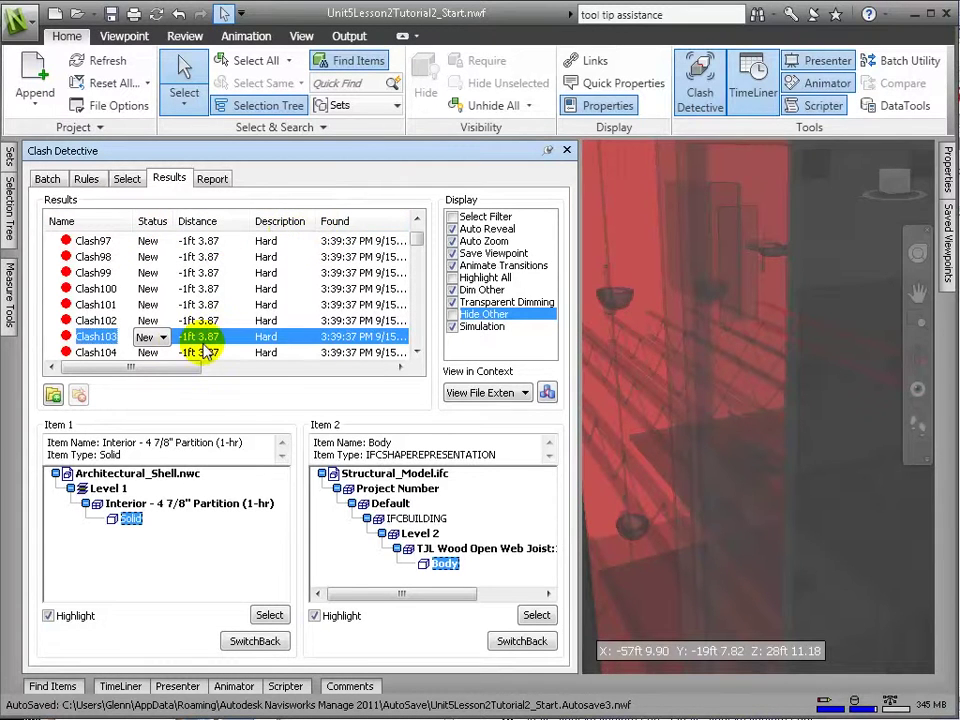
{"action": "left_click", "coordinate": [210, 222]}
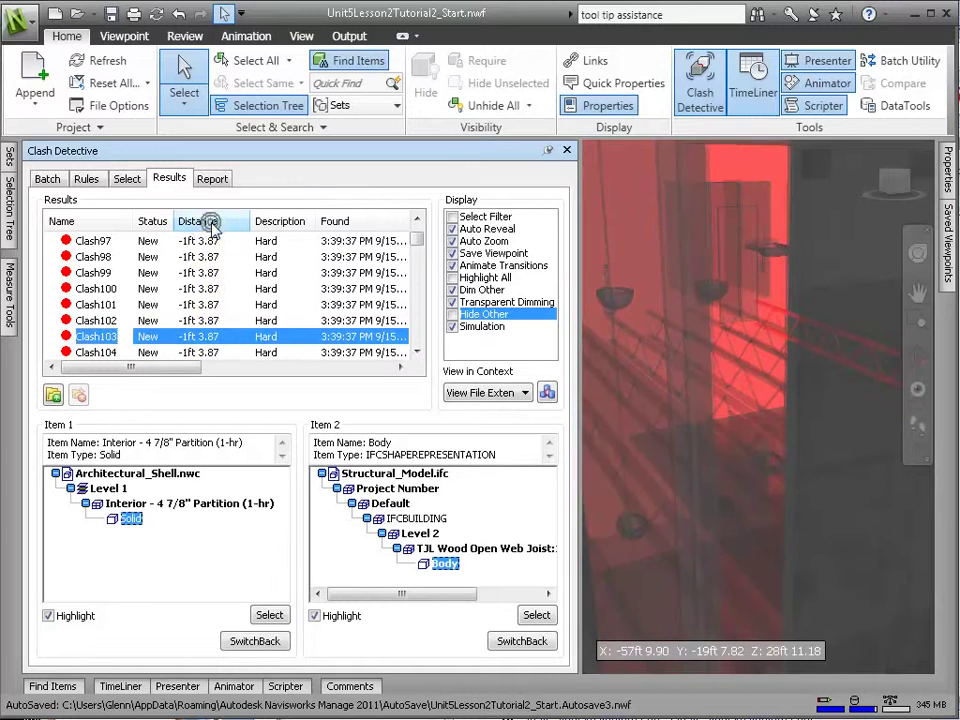
{"action": "mouse_move", "coordinate": [416, 240]}
{"action": "left_mouse_down"}
{"action": "mouse_move", "coordinate": [396, 315]}
{"action": "mouse_move", "coordinate": [400, 342]}
{"action": "mouse_move", "coordinate": [399, 274]}
{"action": "mouse_move", "coordinate": [418, 230]}
{"action": "left_mouse_up"}
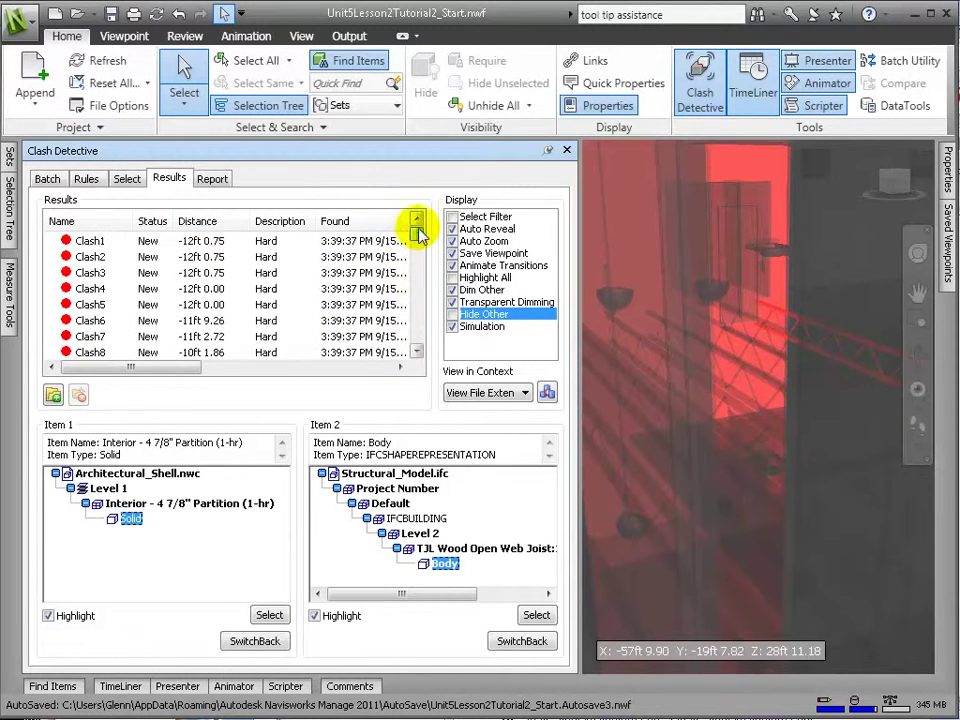
{"action": "left_click", "coordinate": [198, 226]}
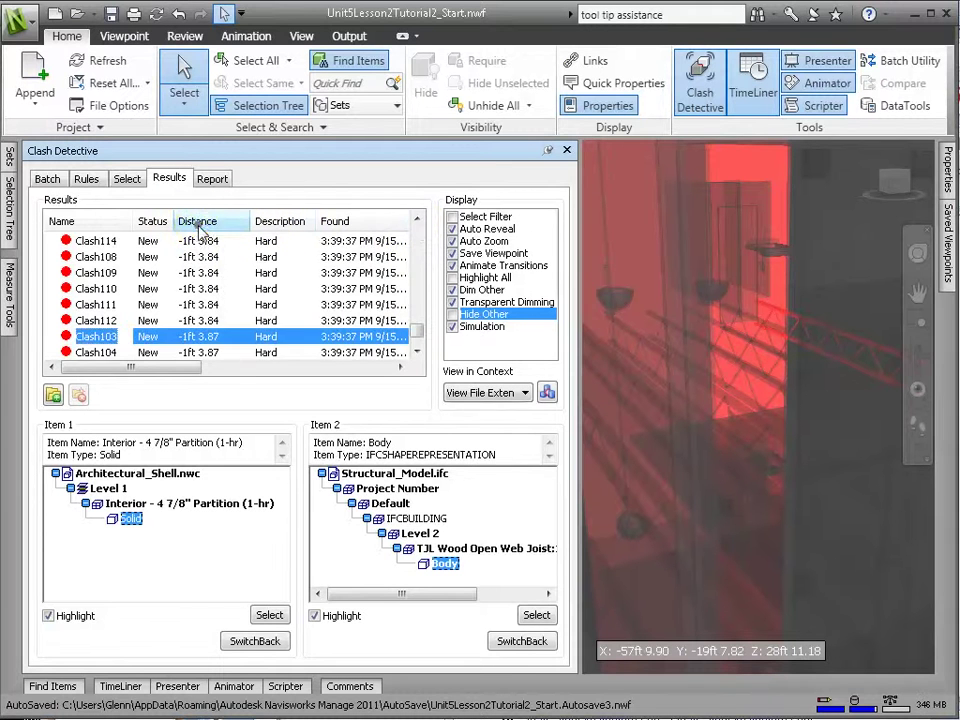
{"action": "left_click_drag", "start_coordinate": [420, 335], "coordinate": [414, 164]}
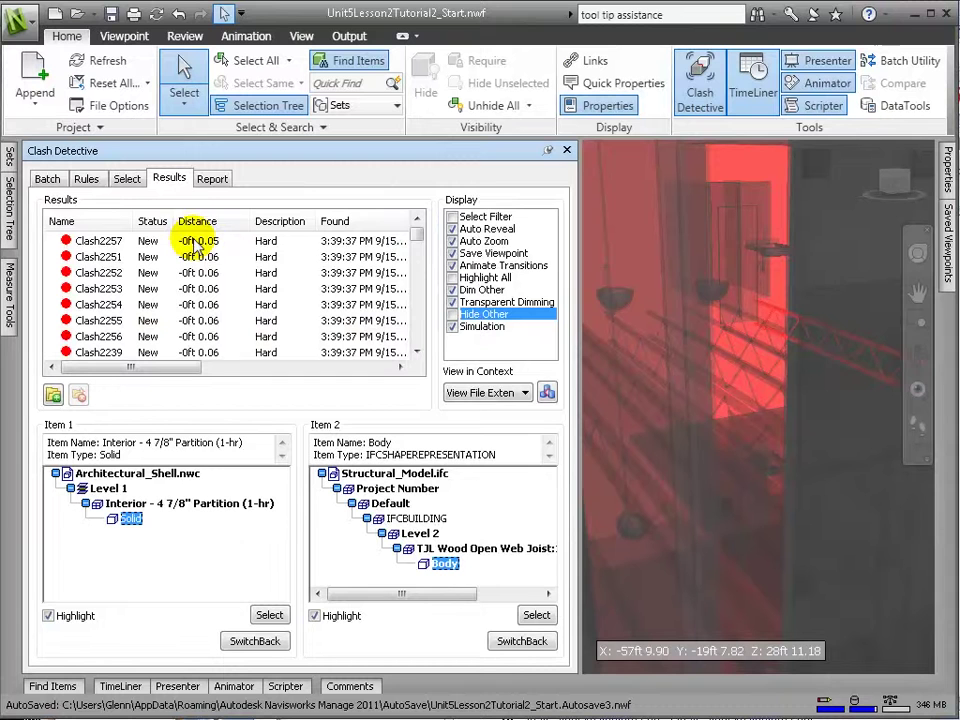
{"action": "left_click", "coordinate": [60, 221]}
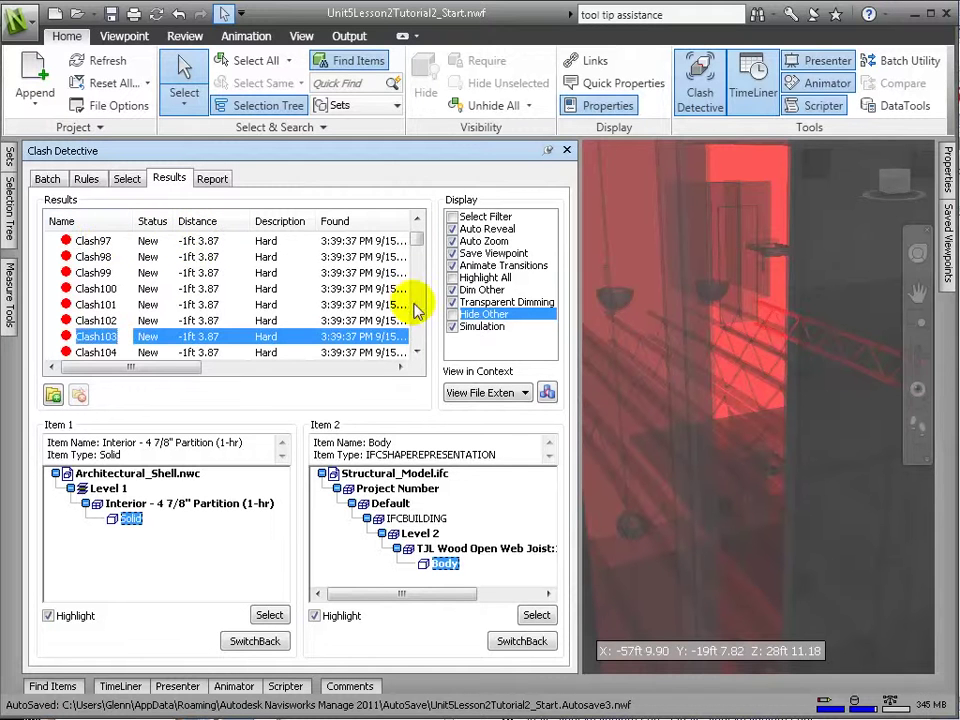
{"action": "left_click_drag", "start_coordinate": [421, 228], "coordinate": [418, 248]}
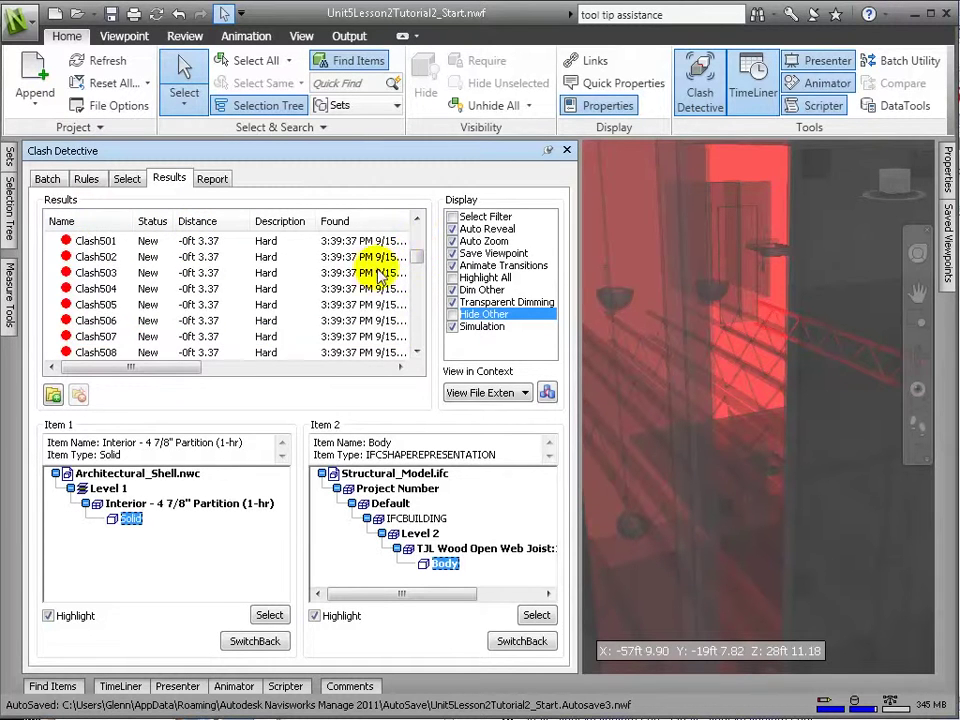
- View clashes Clash506, Clash1049 and Clash1061 in the 3D view
{"action": "left_click", "coordinate": [75, 320]}
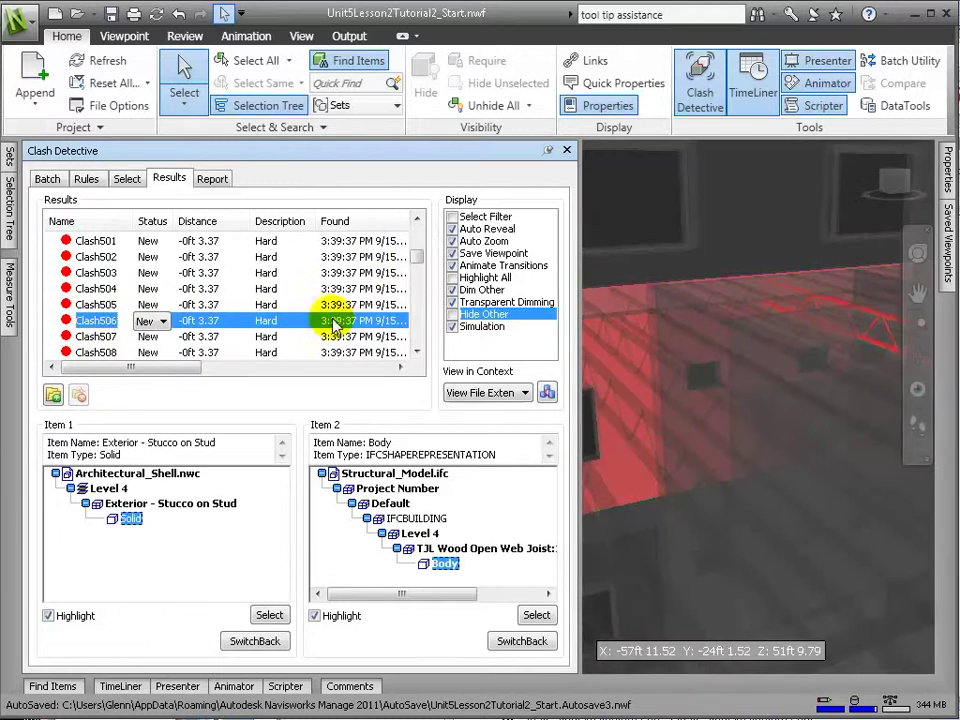
{"action": "left_click_drag", "start_coordinate": [418, 257], "coordinate": [423, 287]}
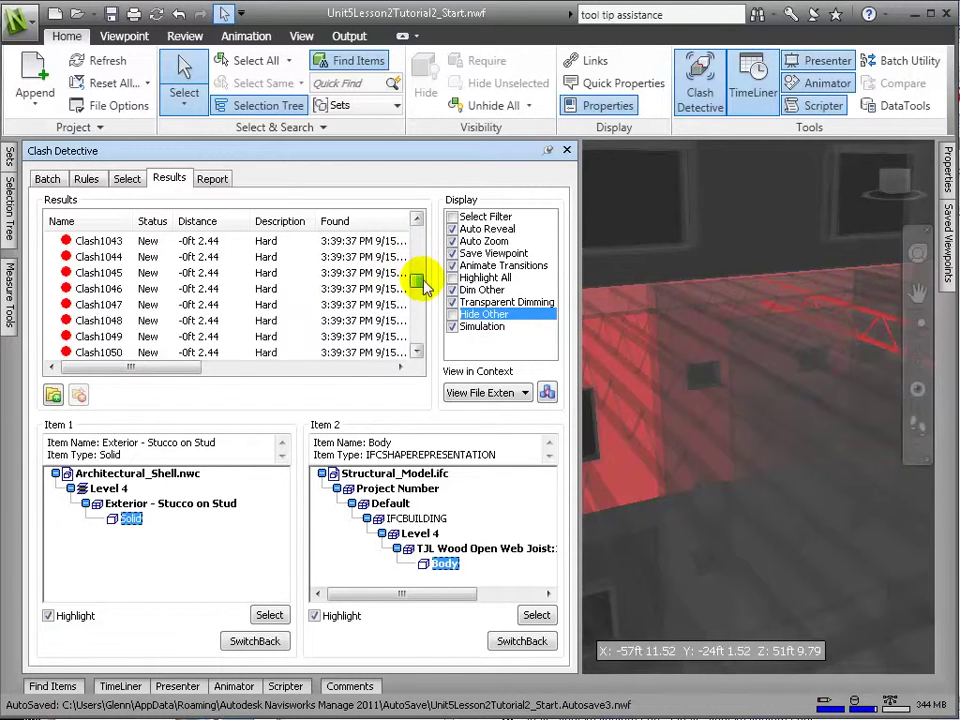
{"action": "left_click", "coordinate": [84, 337]}
{"action": "scroll", "coordinate": [88, 342], "scroll_direction": "down", "scroll_amount": 1}
{"action": "scroll", "coordinate": [88, 342], "scroll_direction": "down", "scroll_amount": 3}
{"action": "left_click", "coordinate": [89, 336]}
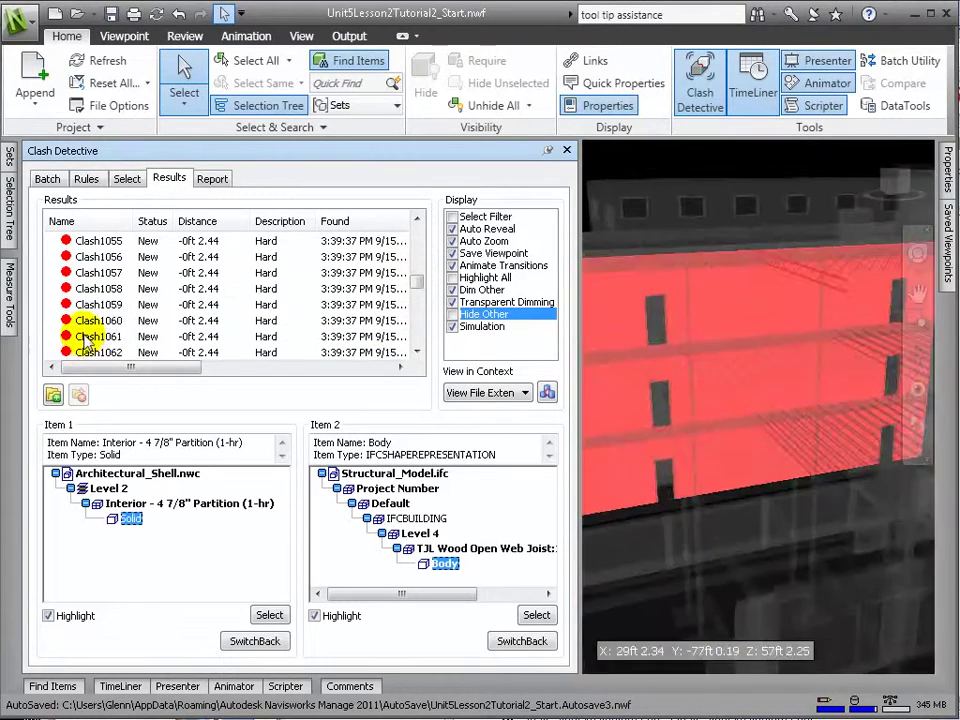
- Widen the Status column and set Clash1061 to Approved, then back to New
{"action": "left_click", "coordinate": [161, 339]}
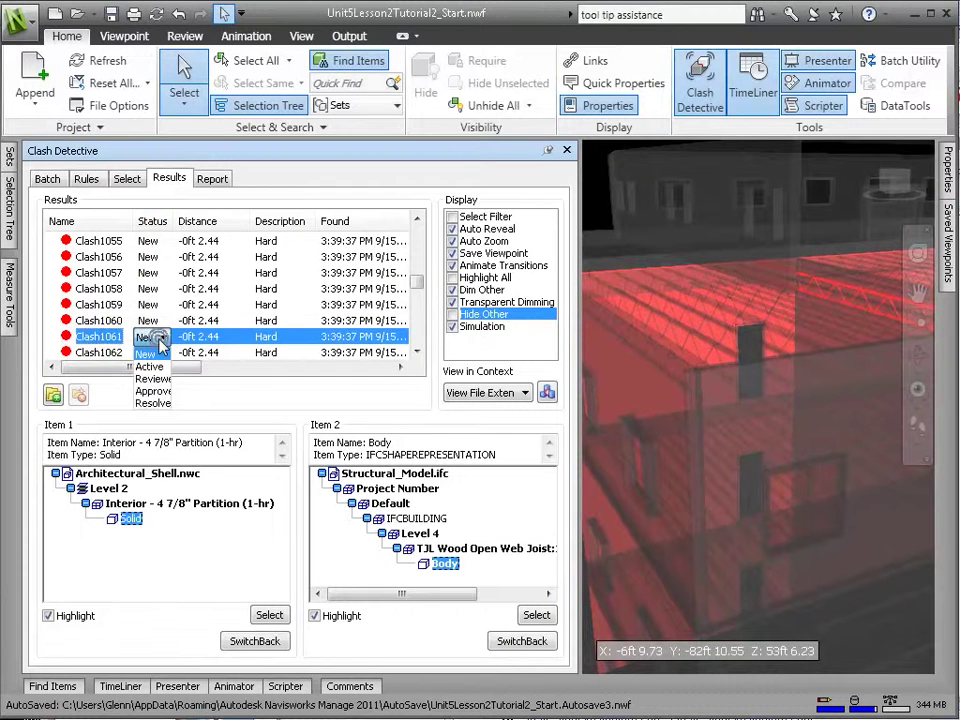
{"action": "left_click", "coordinate": [175, 222]}
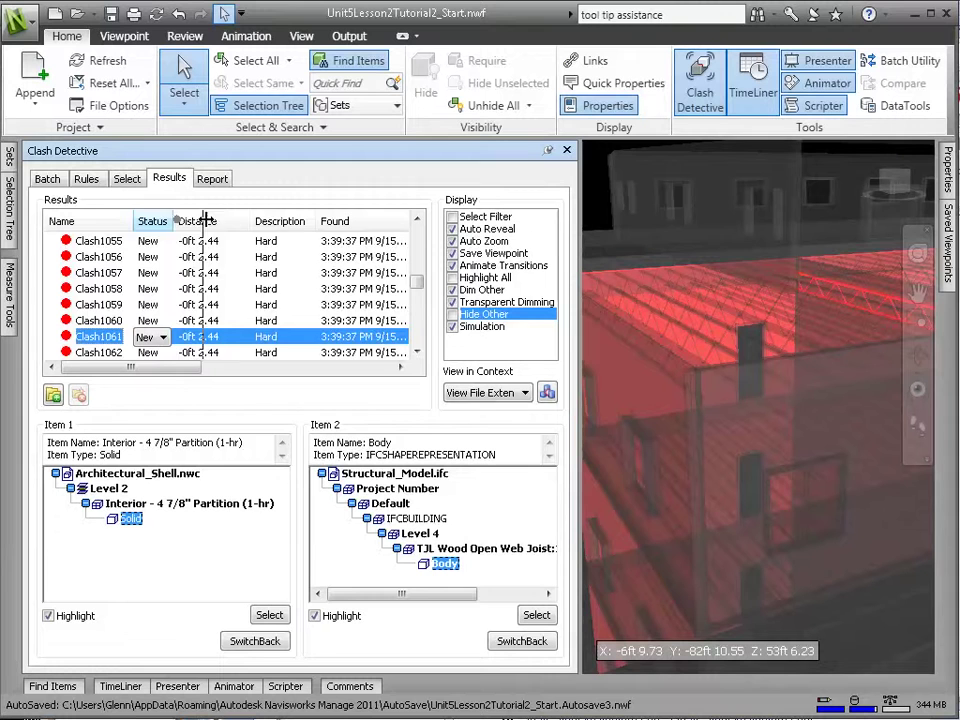
{"action": "left_click_drag", "start_coordinate": [205, 220], "coordinate": [222, 220]}
{"action": "left_click", "coordinate": [209, 337]}
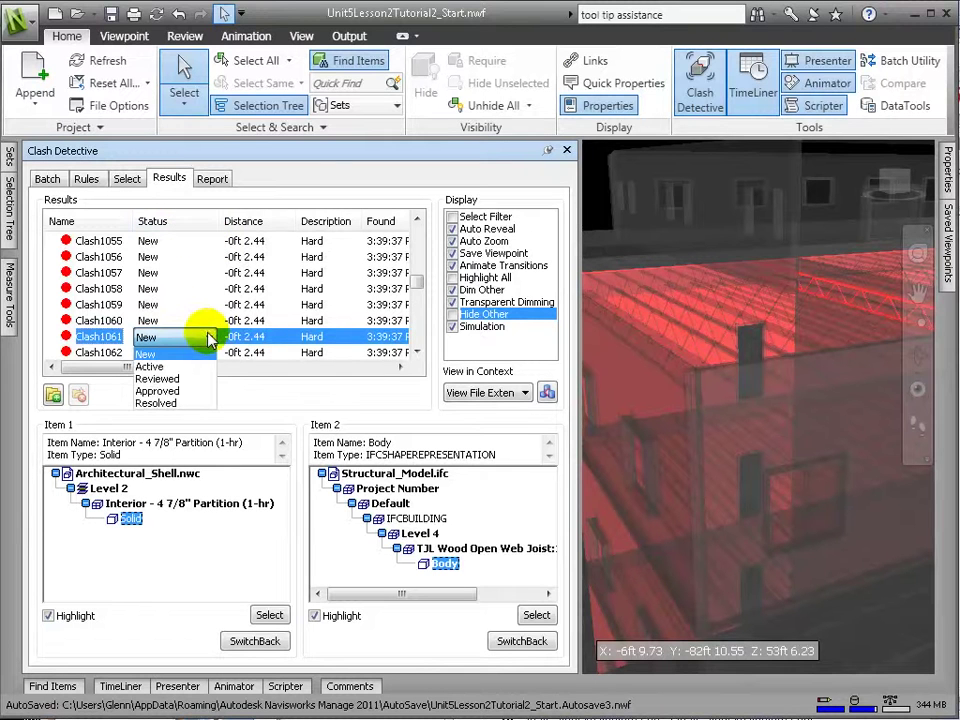
{"action": "left_click", "coordinate": [176, 389]}
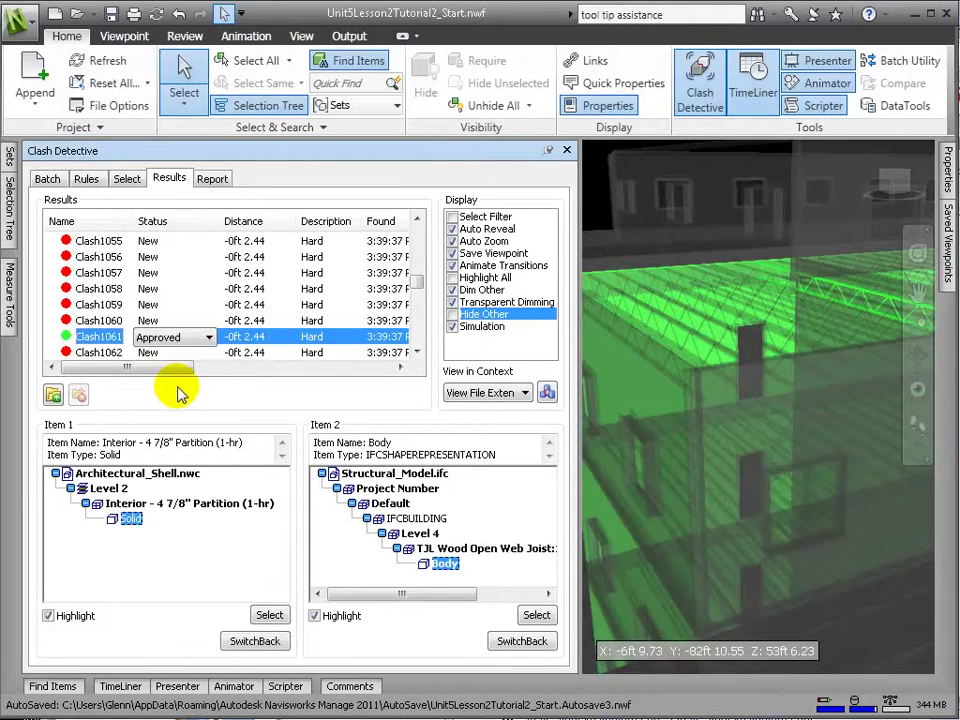
{"action": "left_click", "coordinate": [205, 338]}
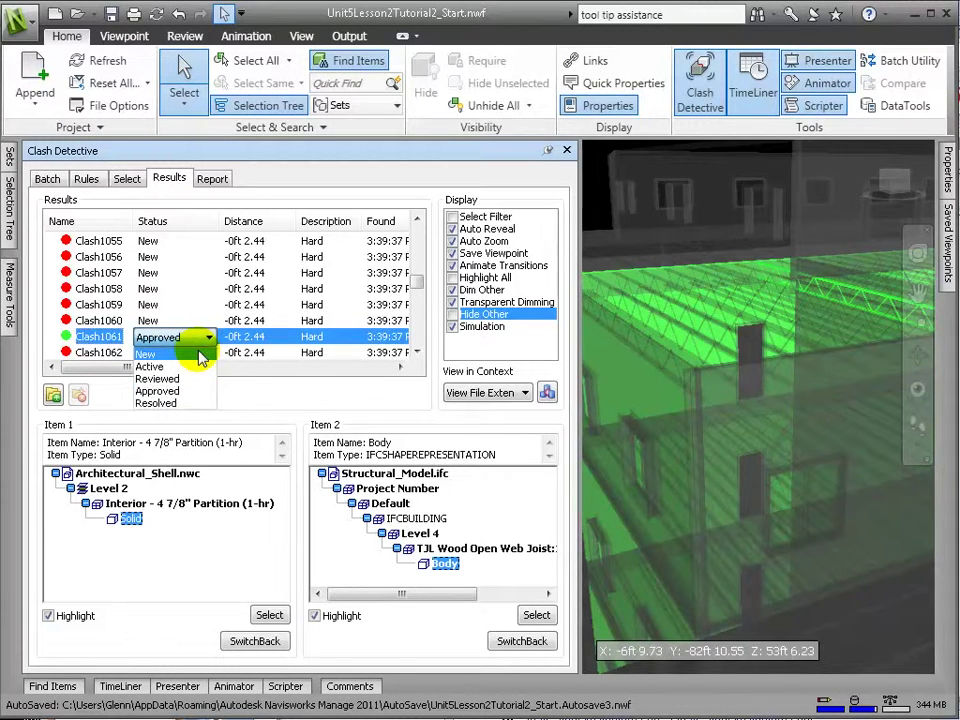
{"action": "left_click", "coordinate": [200, 356]}
{"action": "scroll", "coordinate": [115, 357], "scroll_direction": "down", "scroll_amount": 4}
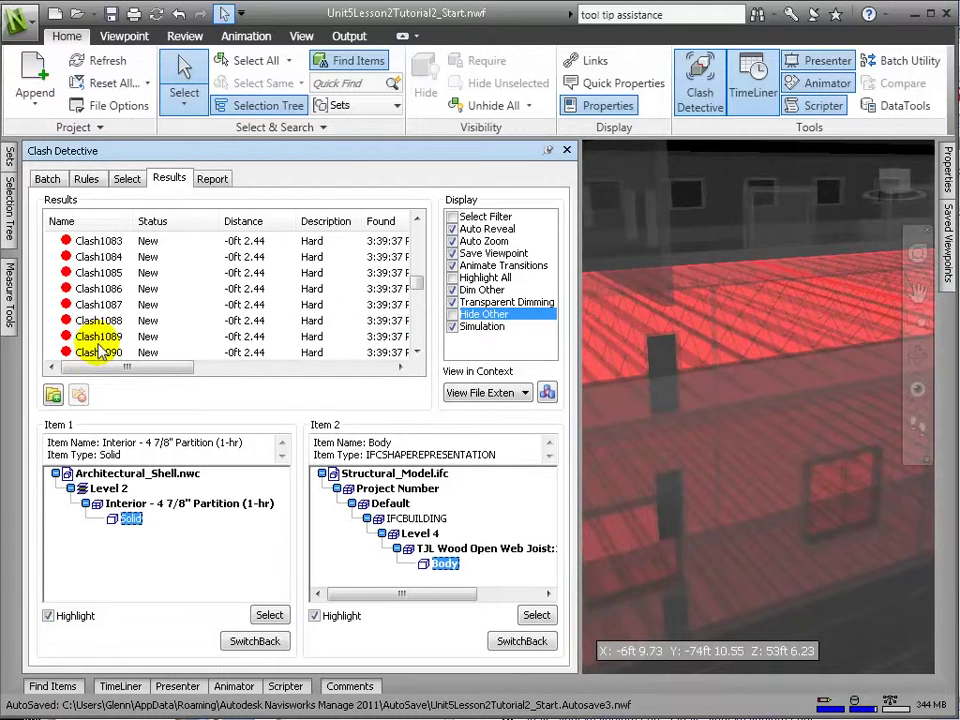
- Review clashes Clash1089, 1101, 1113, 1125 and 1155 in the 3D view
{"action": "left_click", "coordinate": [99, 341]}
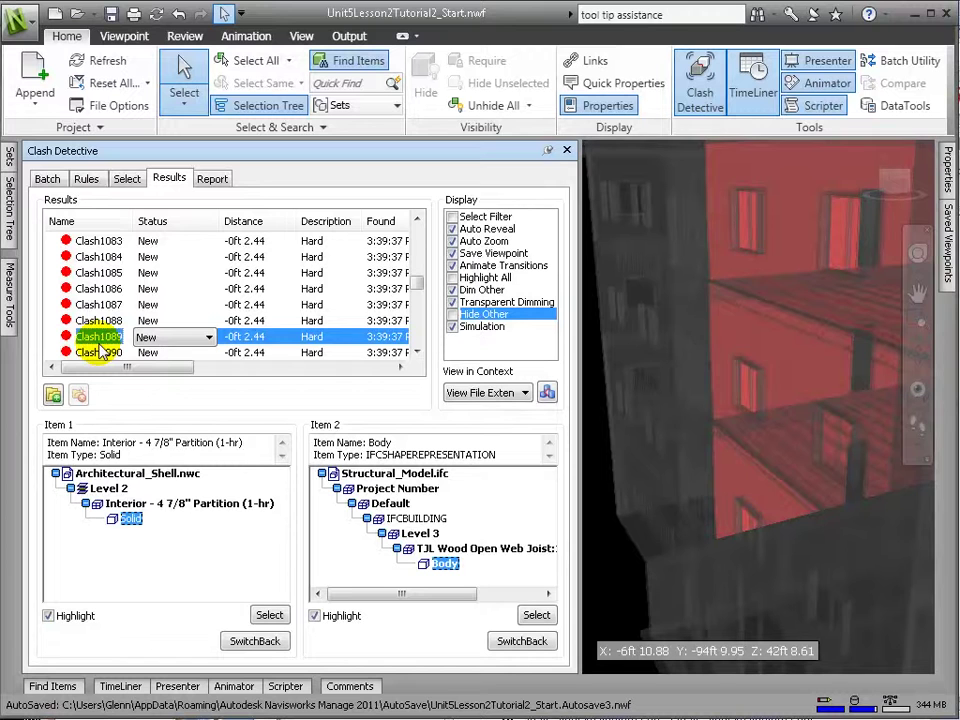
{"action": "scroll", "coordinate": [101, 346], "scroll_direction": "down", "scroll_amount": 4}
{"action": "left_click", "coordinate": [99, 341]}
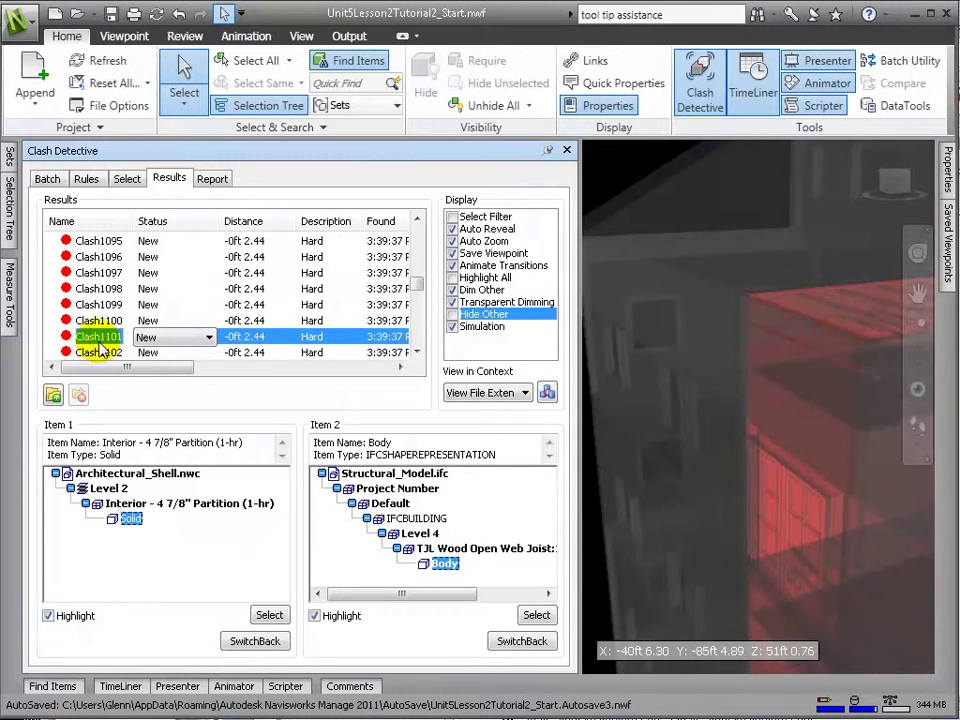
{"action": "scroll", "coordinate": [99, 341], "scroll_direction": "down", "scroll_amount": 4}
{"action": "left_click", "coordinate": [99, 341]}
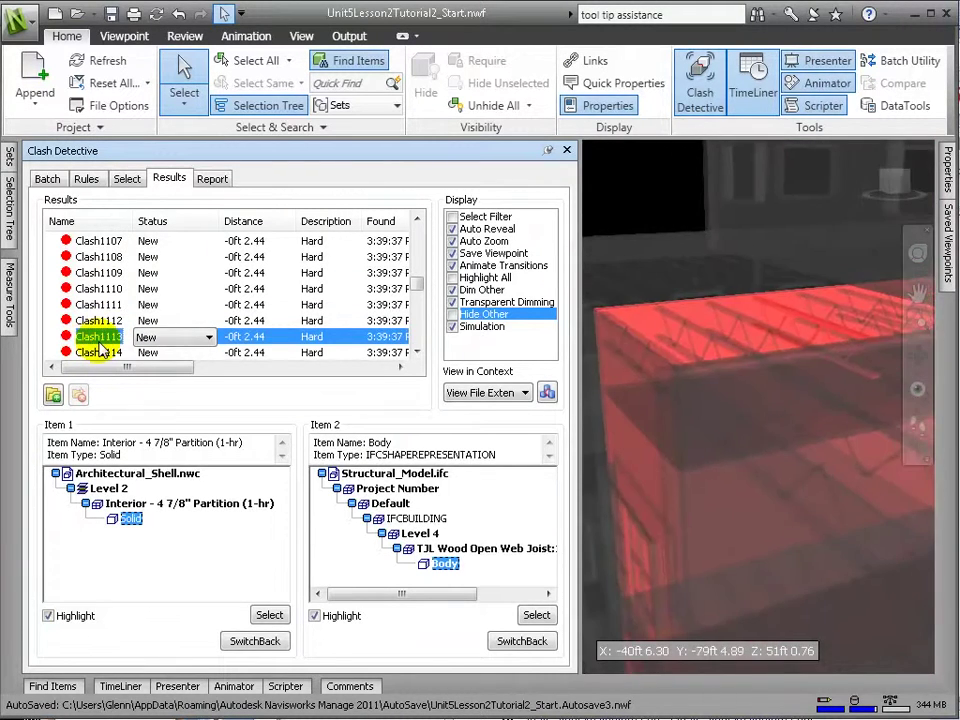
{"action": "scroll", "coordinate": [100, 346], "scroll_direction": "down", "scroll_amount": 4}
{"action": "left_click", "coordinate": [99, 341]}
{"action": "scroll", "coordinate": [100, 346], "scroll_direction": "down", "scroll_amount": 8}
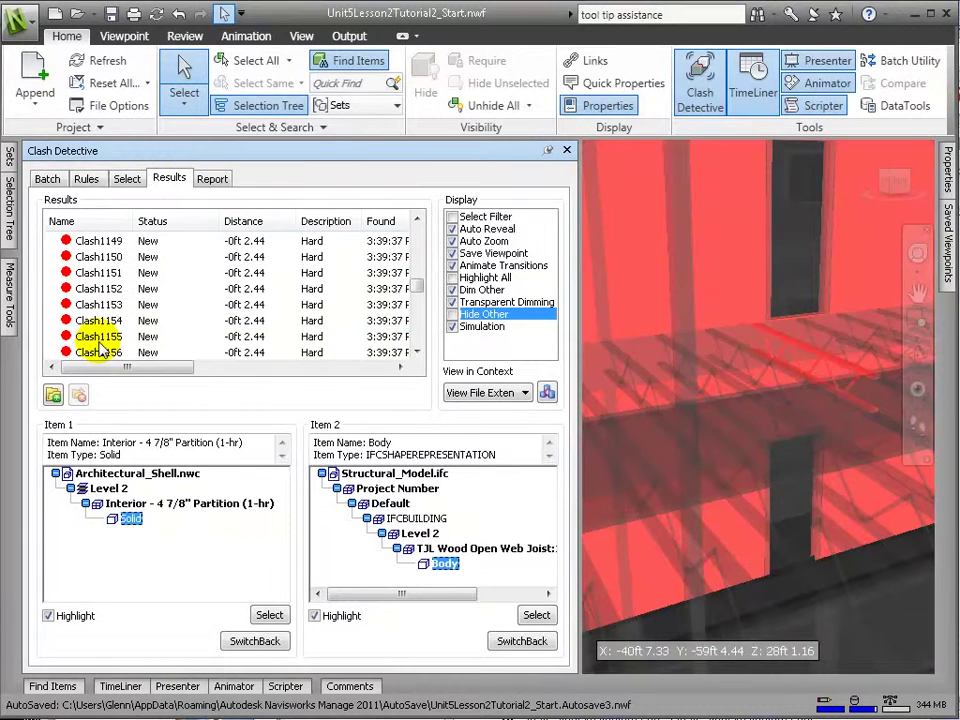
{"action": "left_click", "coordinate": [99, 341]}
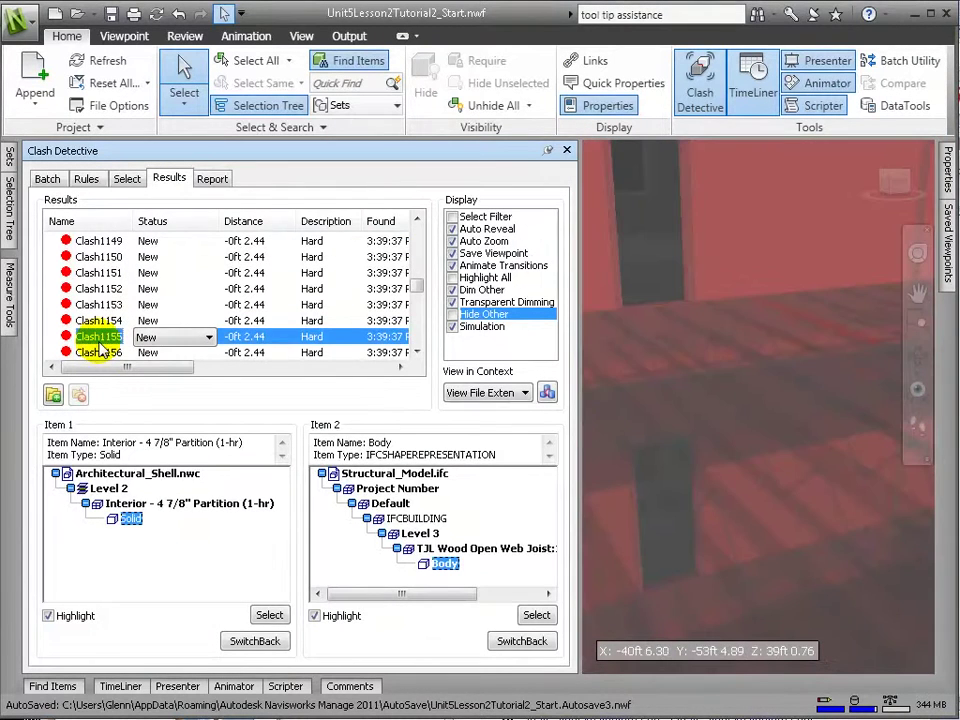
- Review Clash1170, 1182 and 1194, then jump to Clash2255 and the last, Clash2257
{"action": "scroll", "coordinate": [100, 346], "scroll_direction": "down", "scroll_amount": 5}
{"action": "left_click", "coordinate": [99, 338]}
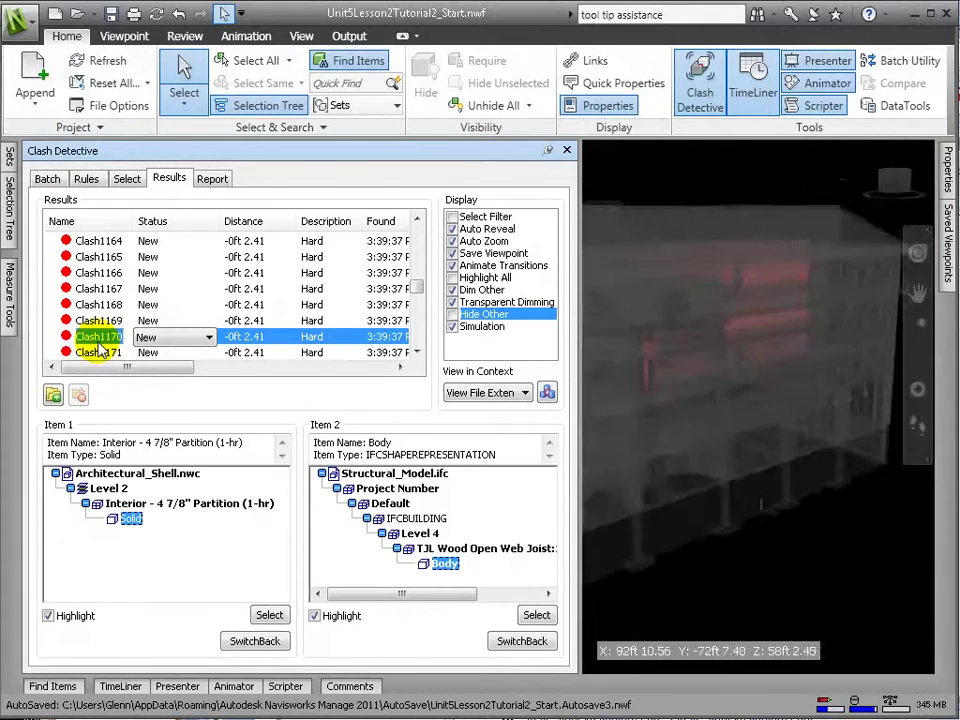
{"action": "scroll", "coordinate": [100, 346], "scroll_direction": "down", "scroll_amount": 4}
{"action": "left_click", "coordinate": [99, 338]}
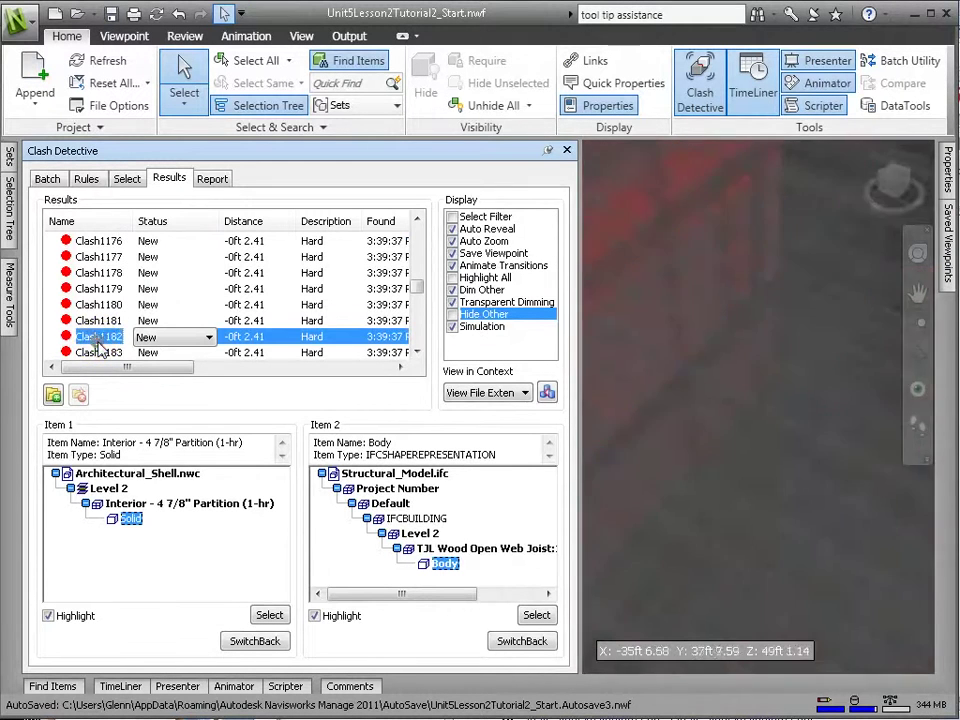
{"action": "scroll", "coordinate": [99, 346], "scroll_direction": "down", "scroll_amount": 4}
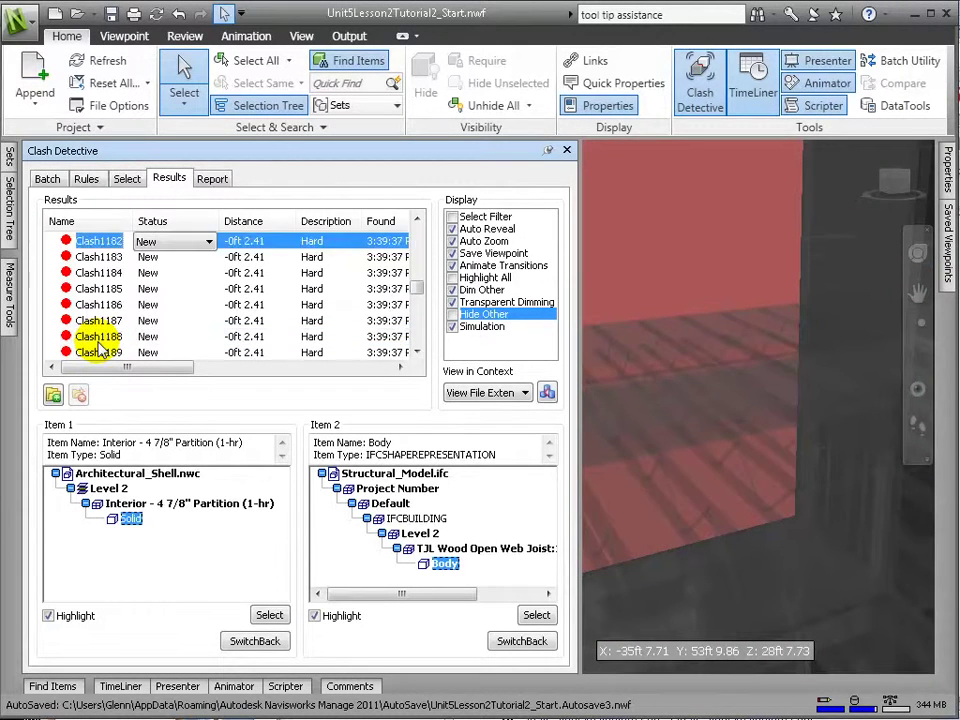
{"action": "left_click", "coordinate": [99, 340]}
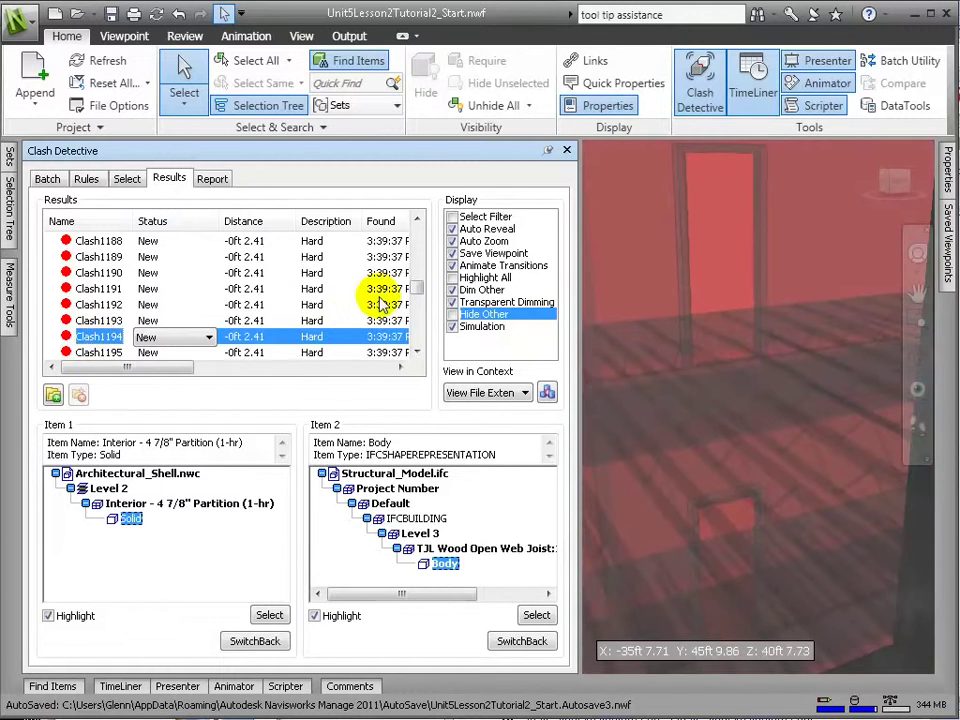
{"action": "left_click_drag", "start_coordinate": [416, 304], "coordinate": [417, 340]}
{"action": "left_click", "coordinate": [97, 305]}
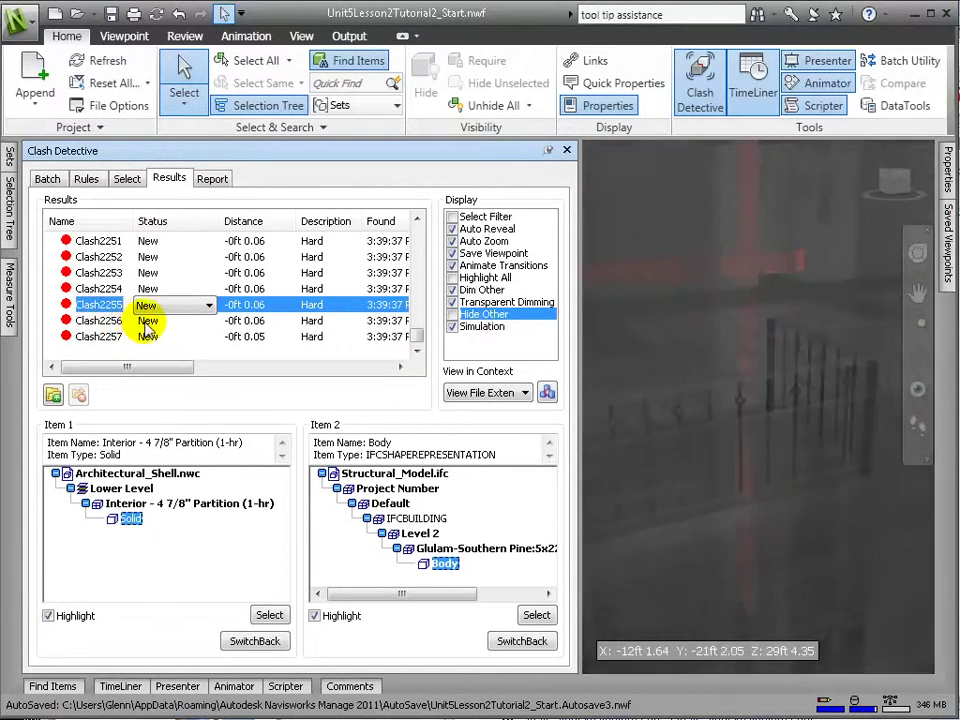
{"action": "left_click", "coordinate": [118, 337]}
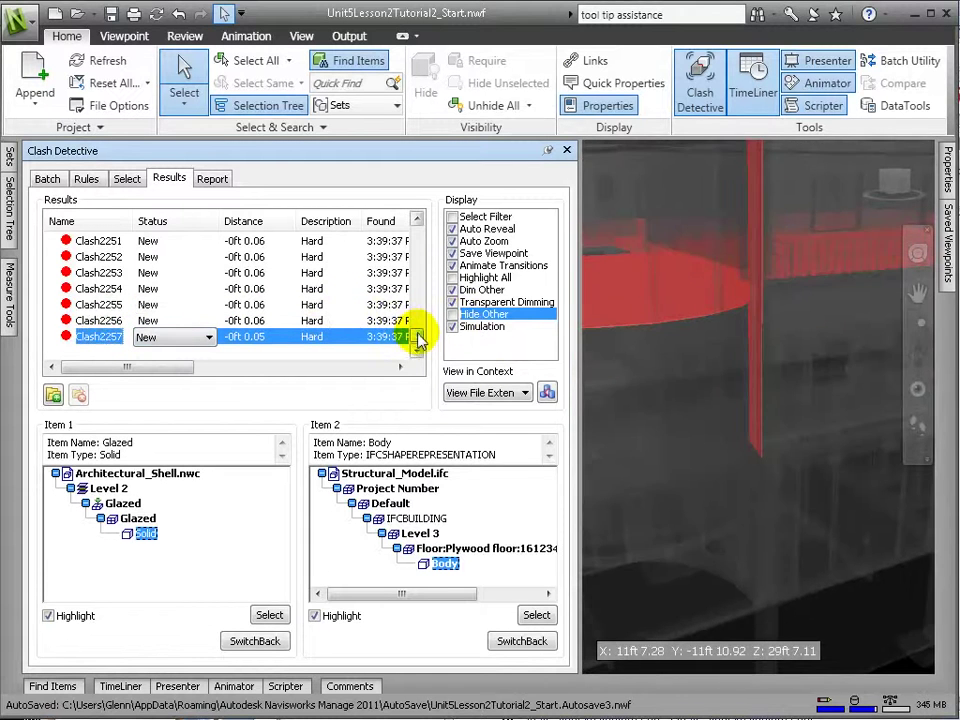
{"action": "left_click_drag", "start_coordinate": [415, 340], "coordinate": [421, 222]}
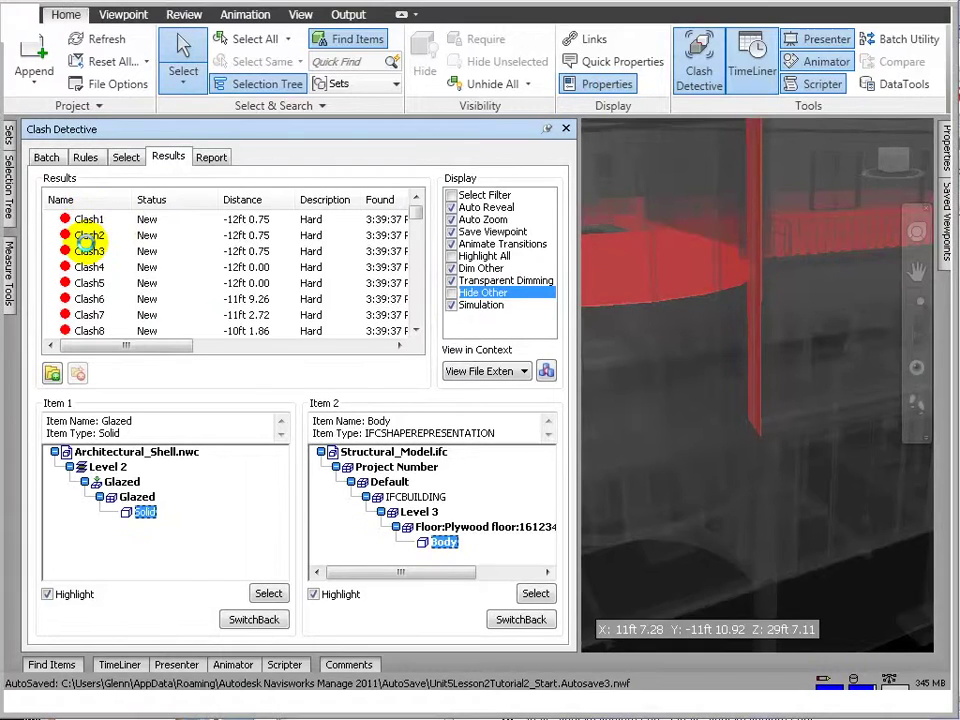
- Select all clash results and change their status to Approved
{"action": "key", "text": "ctrl+a"}
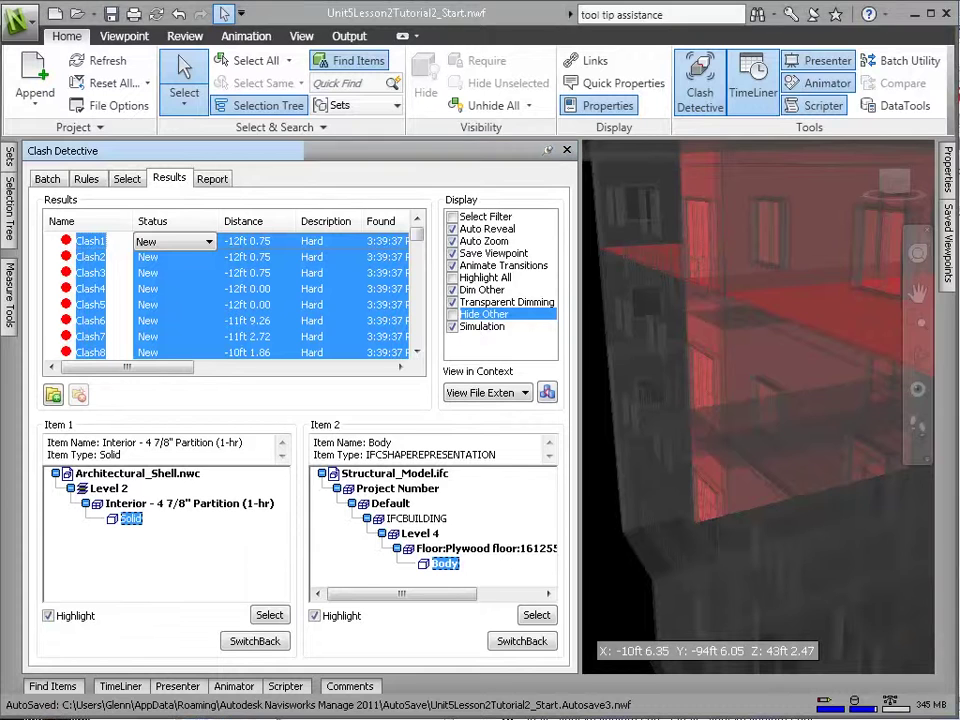
{"action": "left_click", "coordinate": [209, 242]}
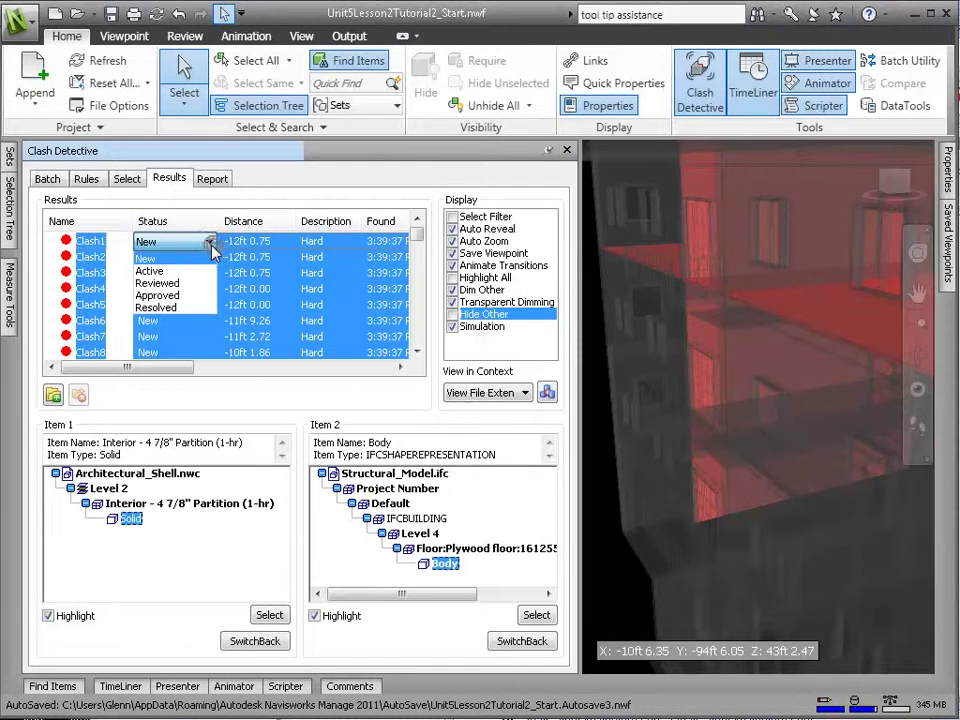
{"action": "left_click", "coordinate": [187, 297]}
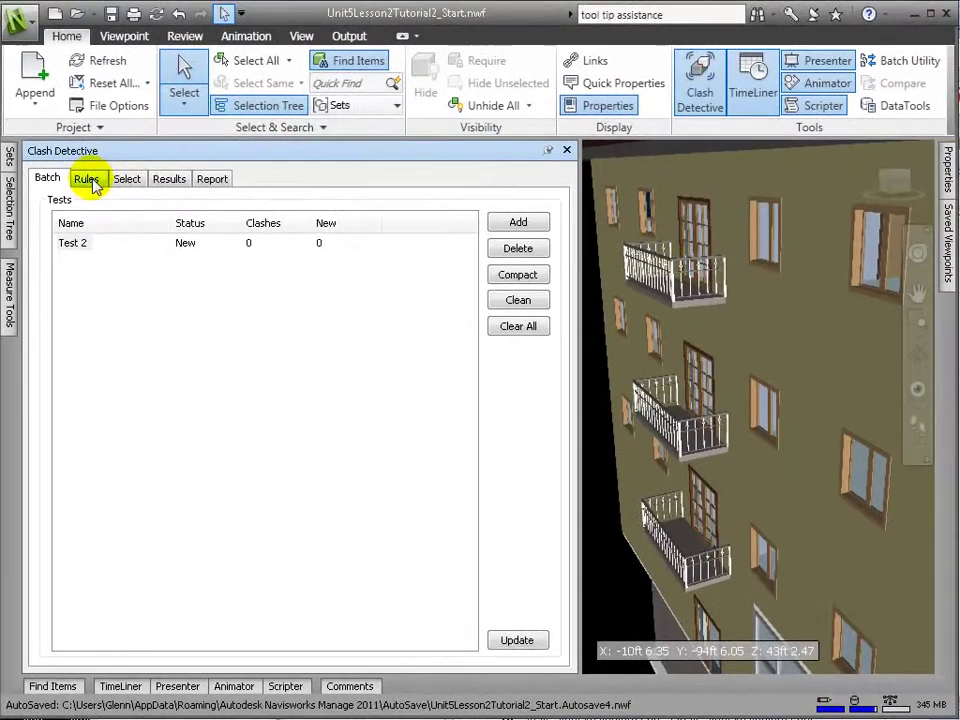
- Run the clash test of Architectural_Shell.nwc against Structural_Model.ifc from the Select tab
{"action": "left_click", "coordinate": [488, 154]}
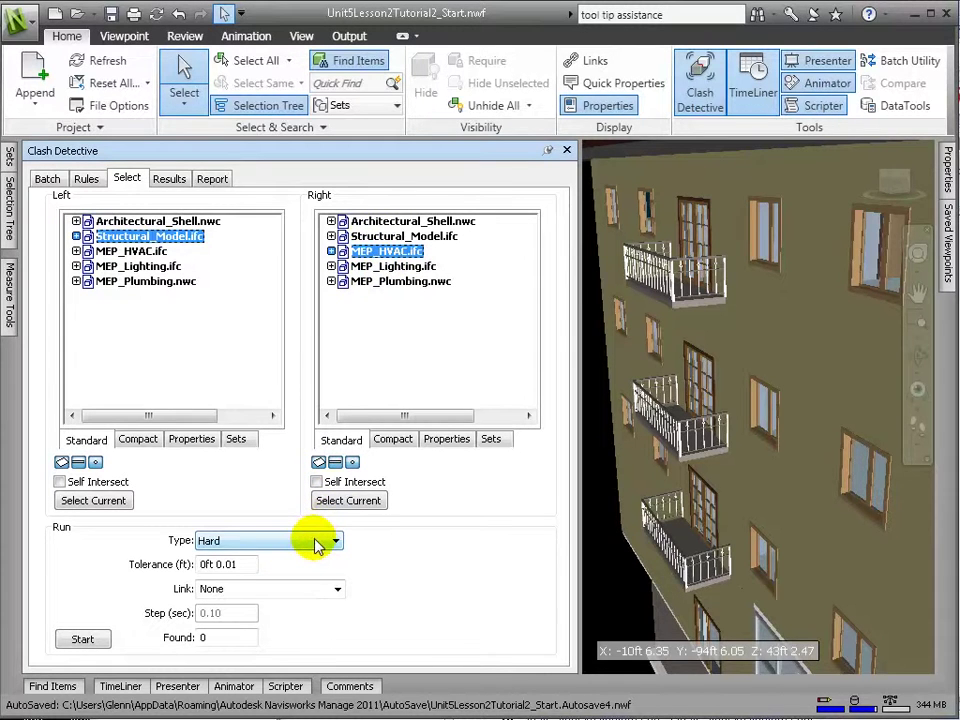
{"action": "left_click", "coordinate": [95, 644]}
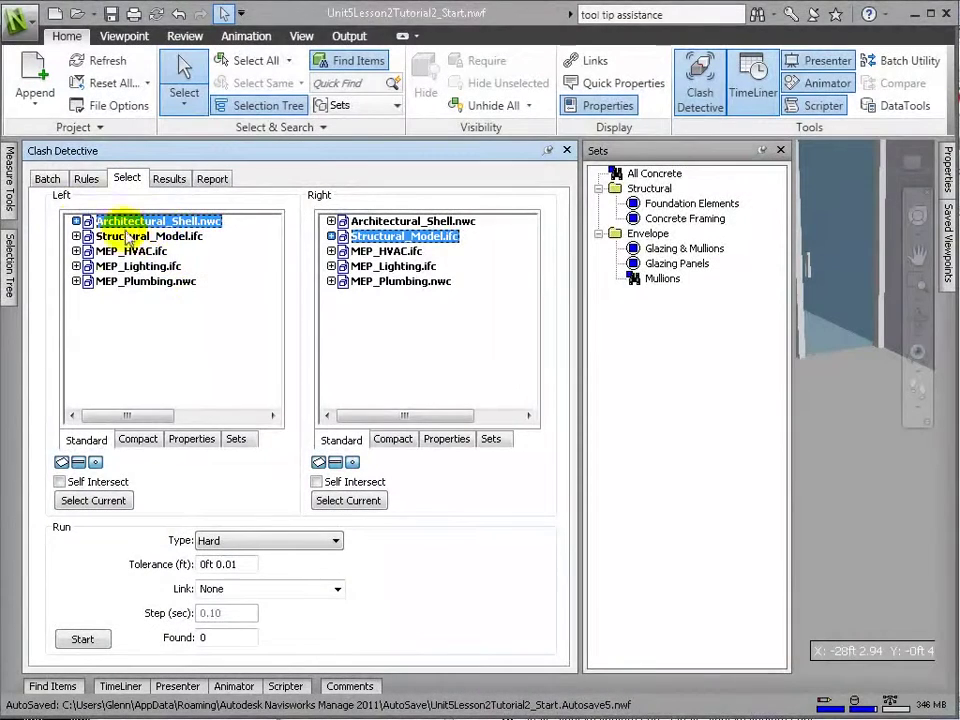
- Expand Structural_Model.ifc down to its building levels and pick Level 2 as the left side
{"action": "left_click", "coordinate": [76, 236]}
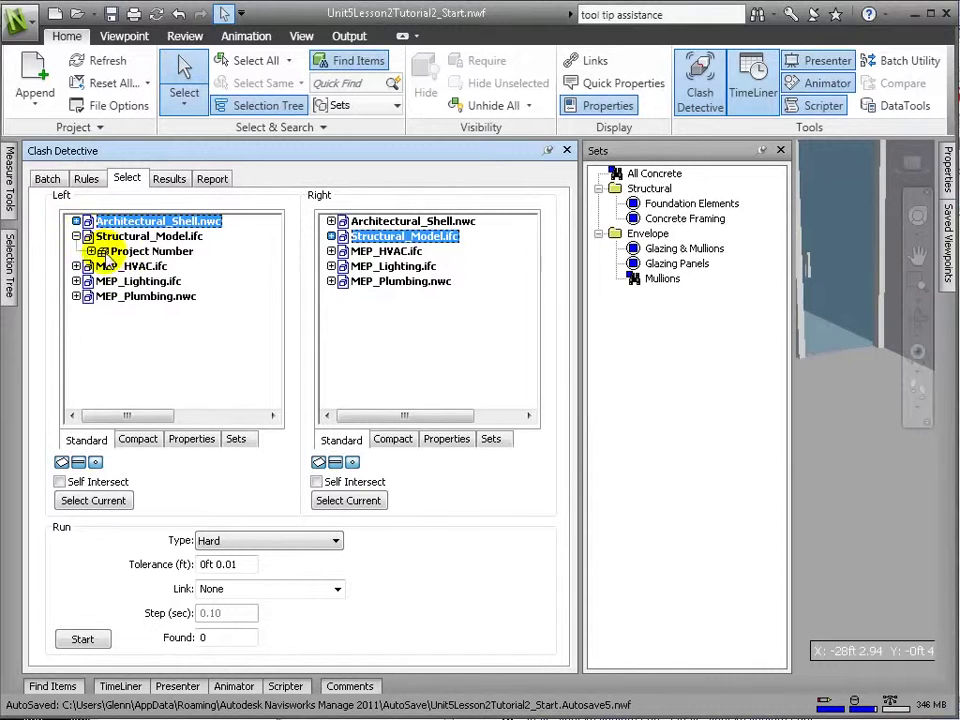
{"action": "left_click", "coordinate": [91, 251]}
{"action": "left_click", "coordinate": [106, 266]}
{"action": "left_click", "coordinate": [121, 281]}
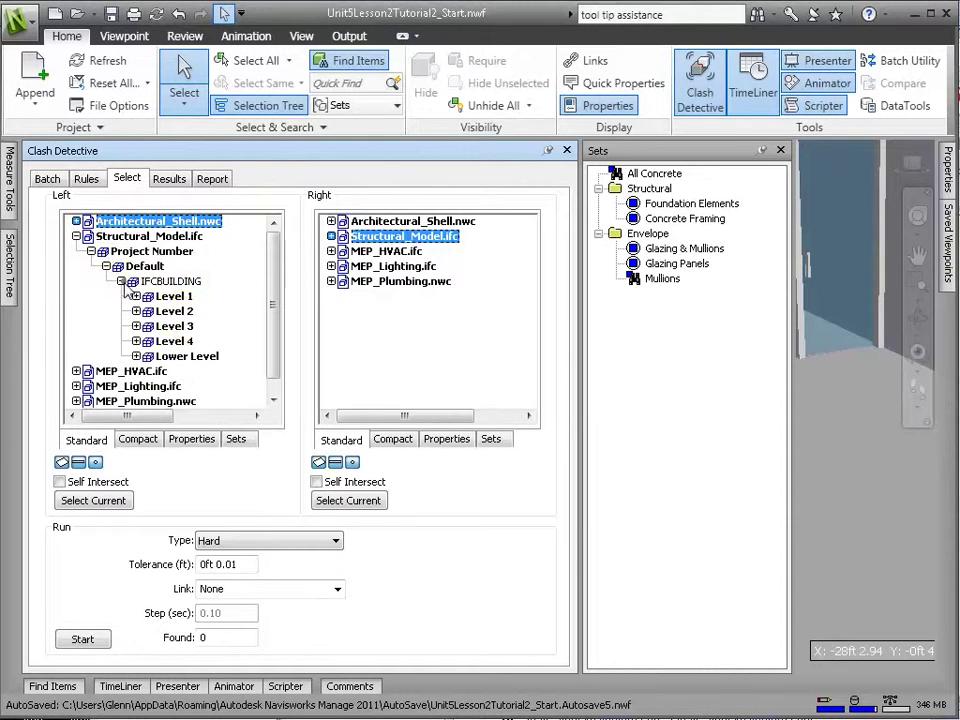
{"action": "left_click", "coordinate": [176, 312]}
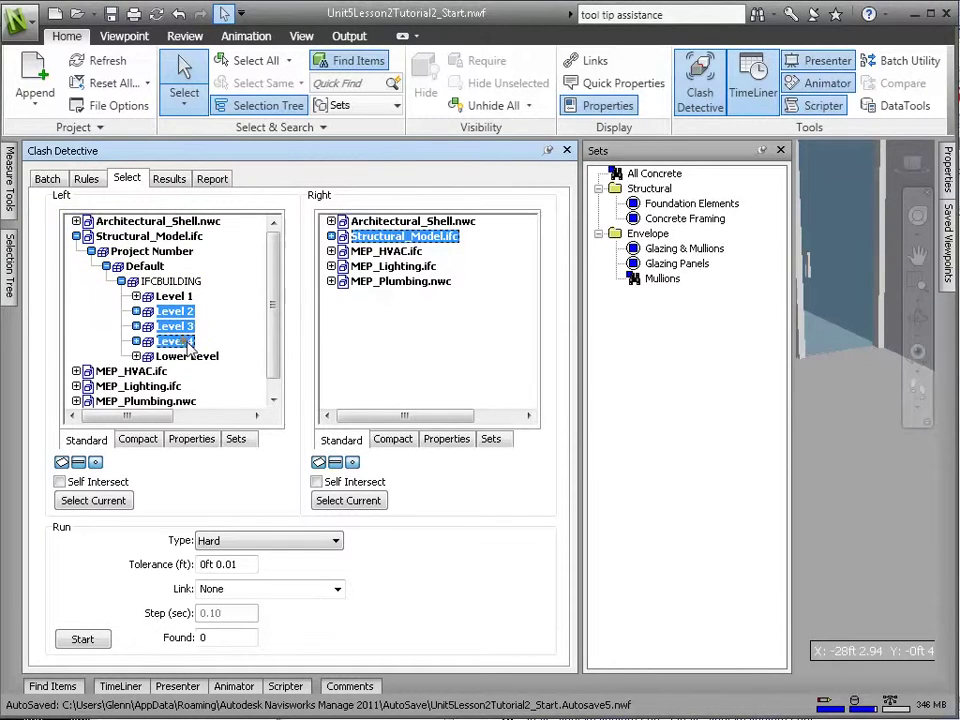
- Run the test against MEP_HVAC.ifc, hide the Sets list, and enlarge the 3D view
{"action": "left_click", "coordinate": [385, 251]}
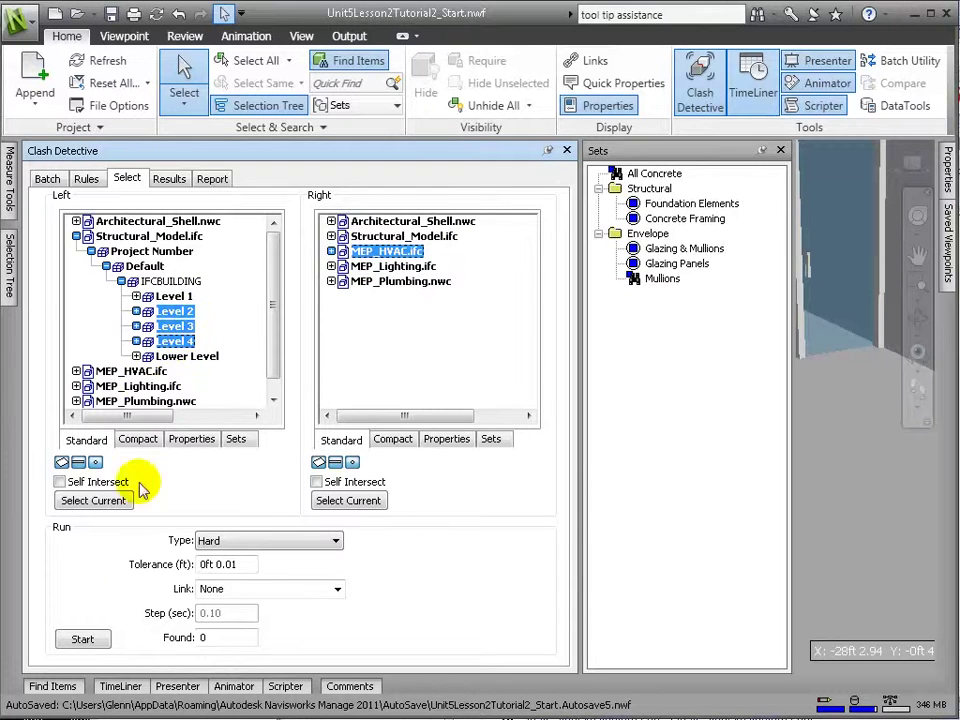
{"action": "left_click", "coordinate": [93, 642]}
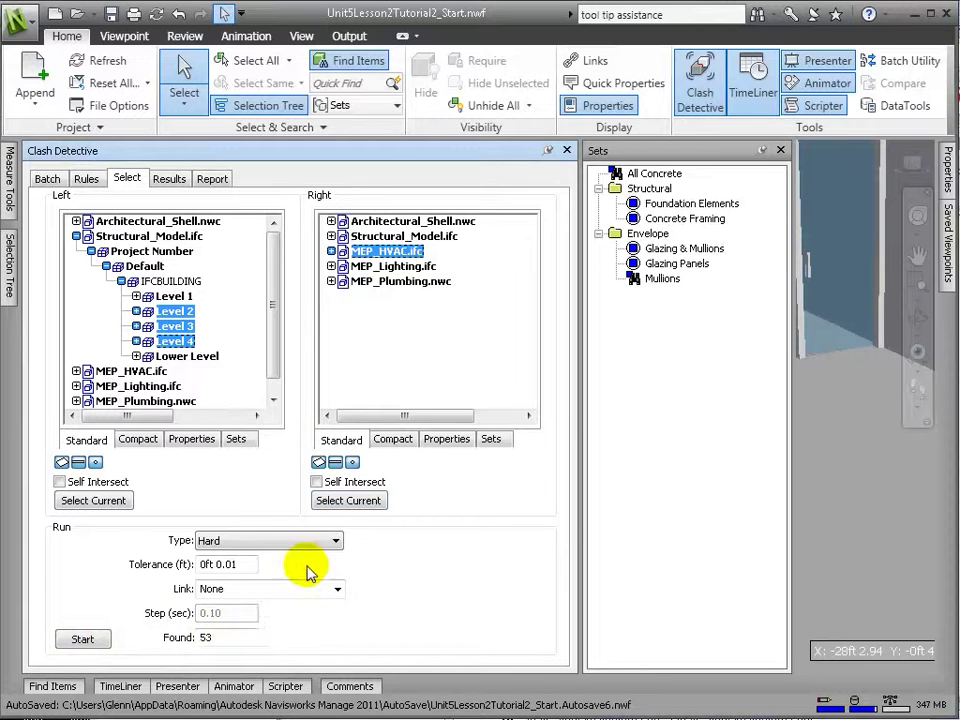
{"action": "left_click", "coordinate": [763, 151]}
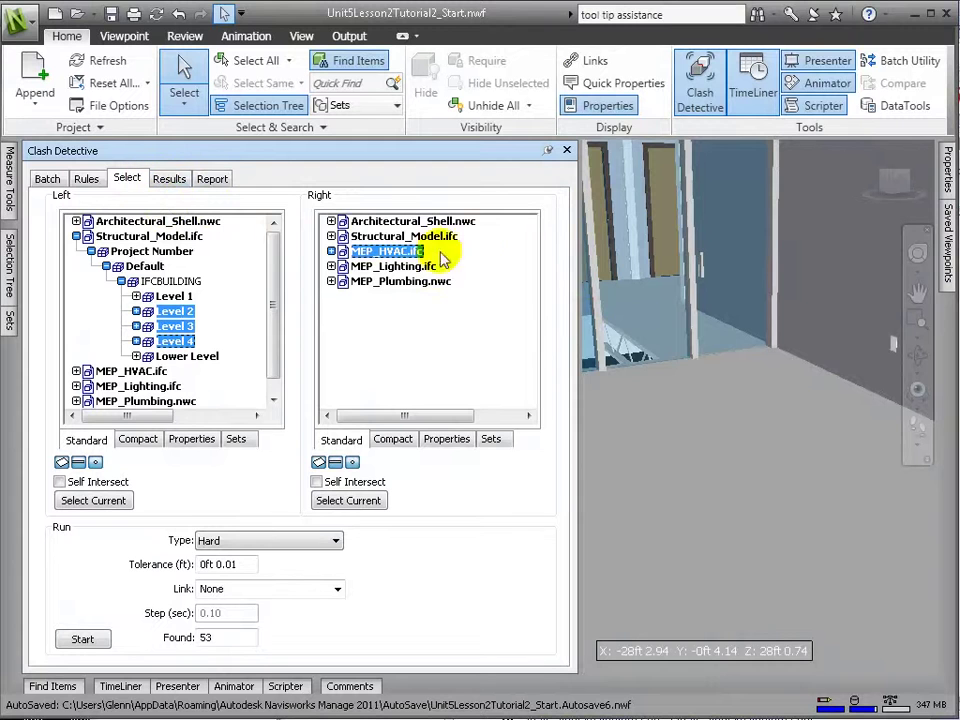
{"action": "left_click_drag", "start_coordinate": [577, 312], "coordinate": [366, 317]}
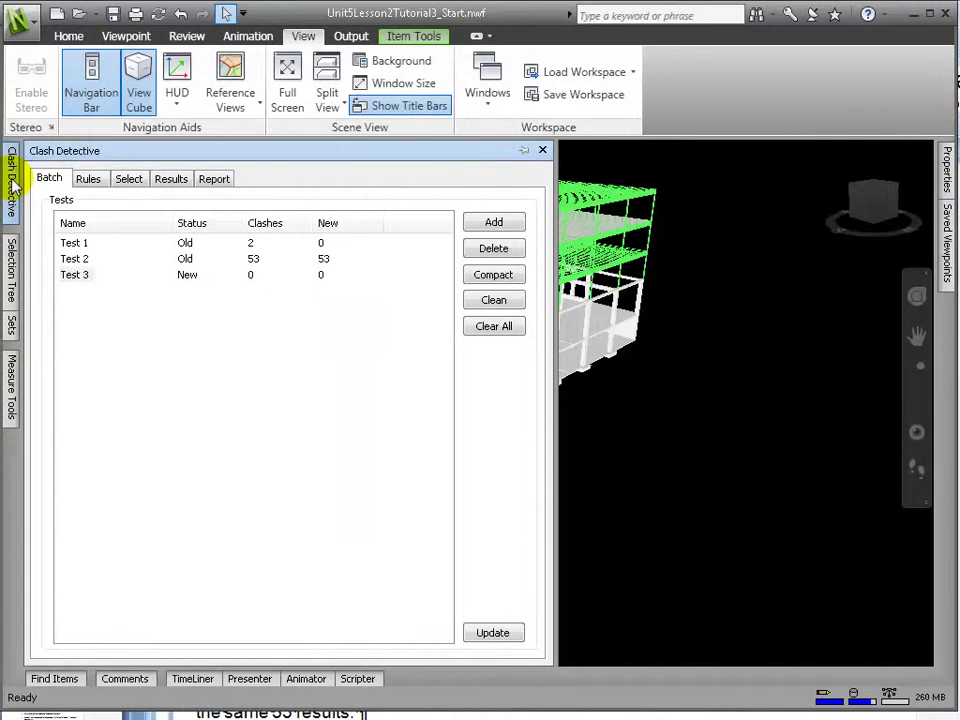
- Run Test 3 as a hard clash of Structural Wood Framing against MEP_HVAC.ifc with tolerance 0
{"action": "left_click", "coordinate": [128, 179]}
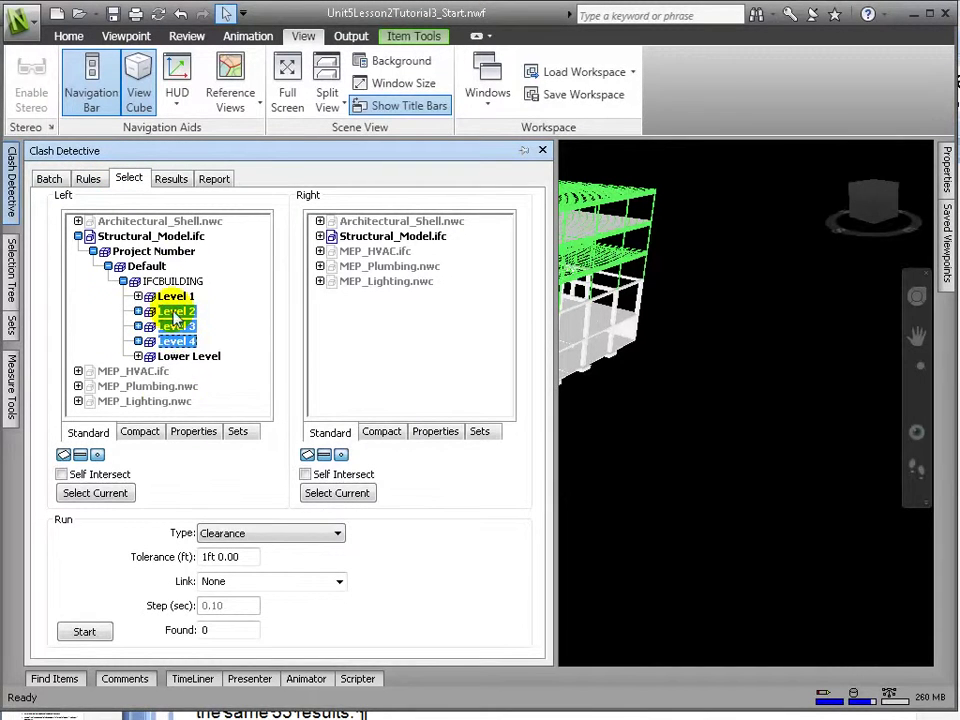
{"action": "left_click", "coordinate": [240, 434]}
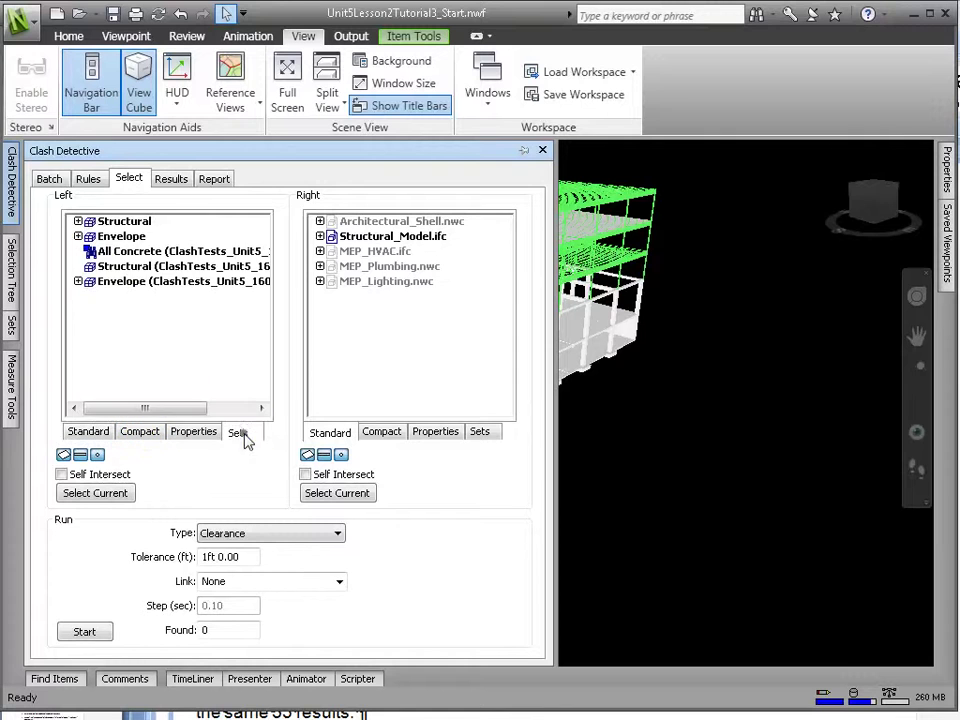
{"action": "left_click", "coordinate": [78, 222]}
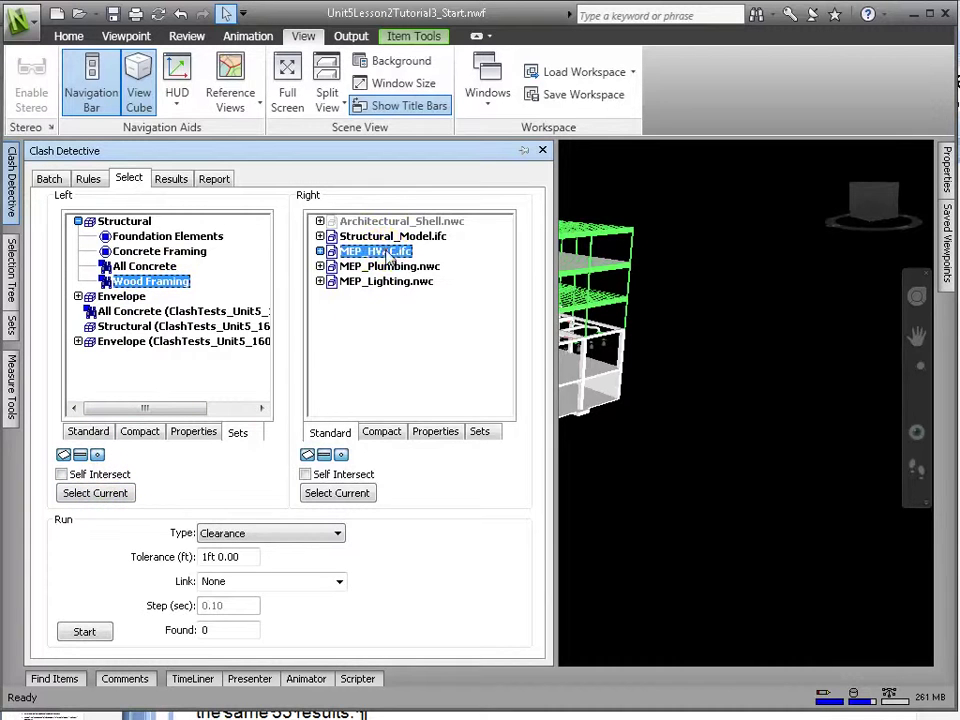
{"action": "left_click", "coordinate": [270, 533]}
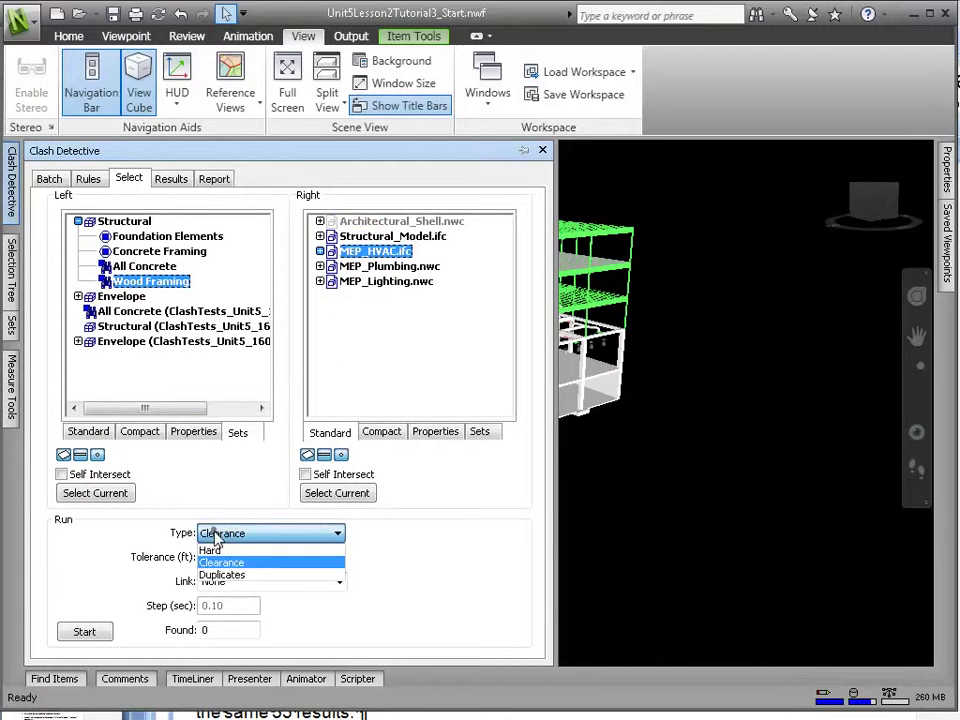
{"action": "left_click", "coordinate": [215, 549]}
{"action": "type", "text": "0"}
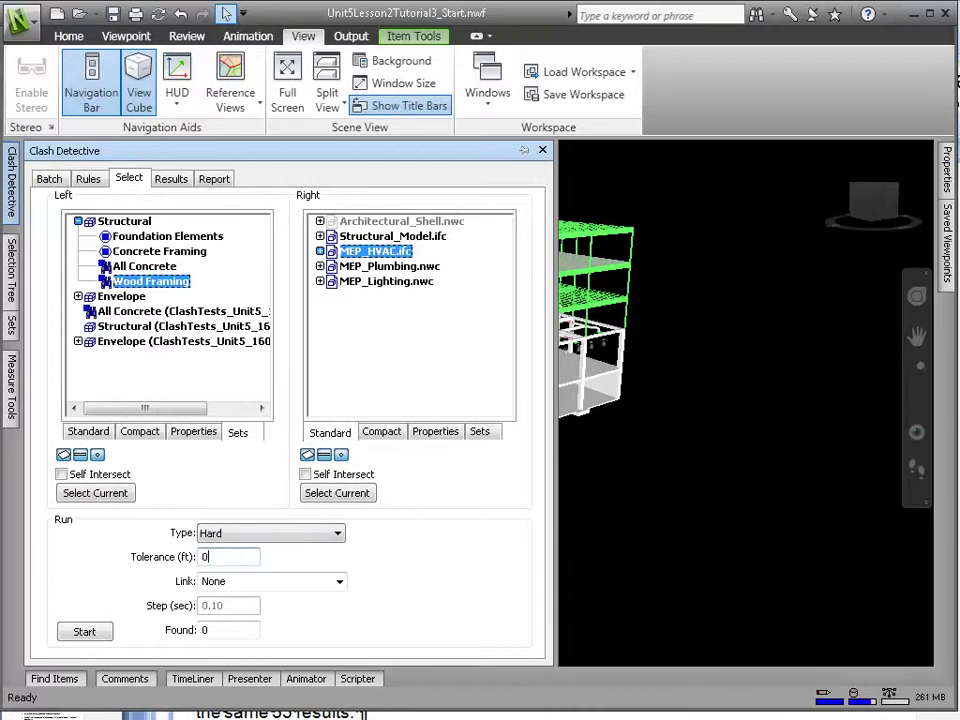
{"action": "left_click", "coordinate": [84, 631]}
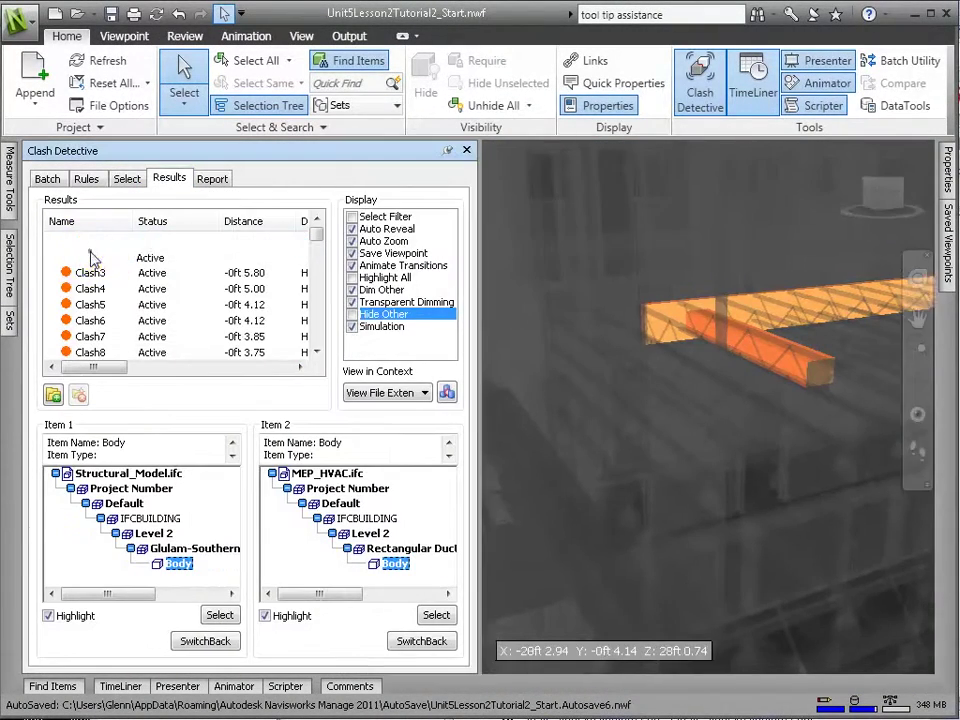
- Step through Clash2 to Clash16 with Hide Other on, then return to Clash1
{"action": "left_click", "coordinate": [91, 257]}
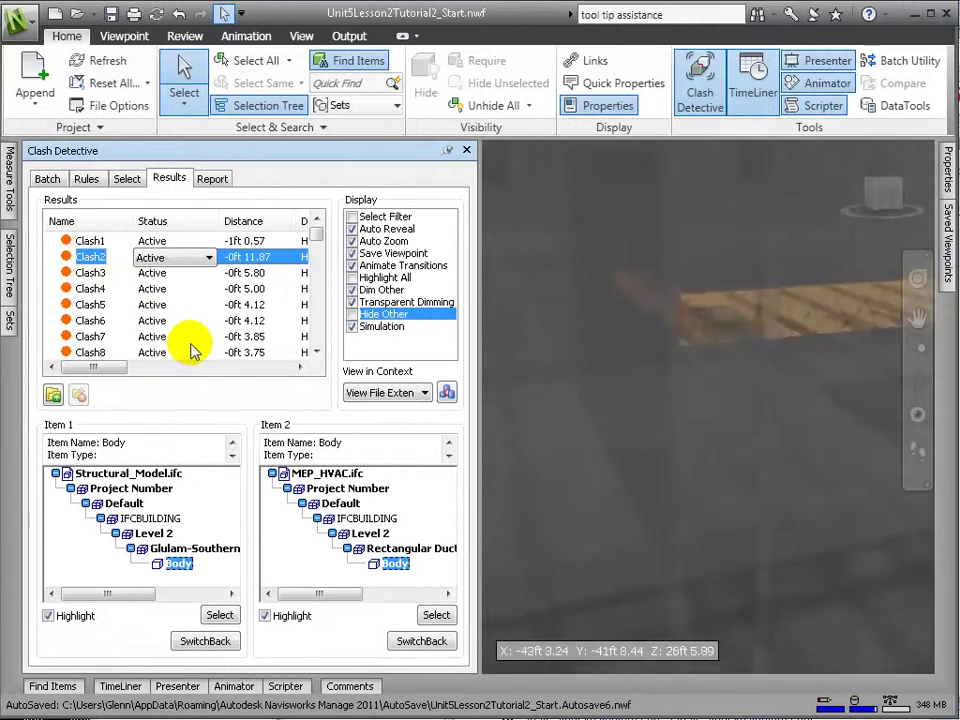
{"action": "left_click", "coordinate": [118, 274]}
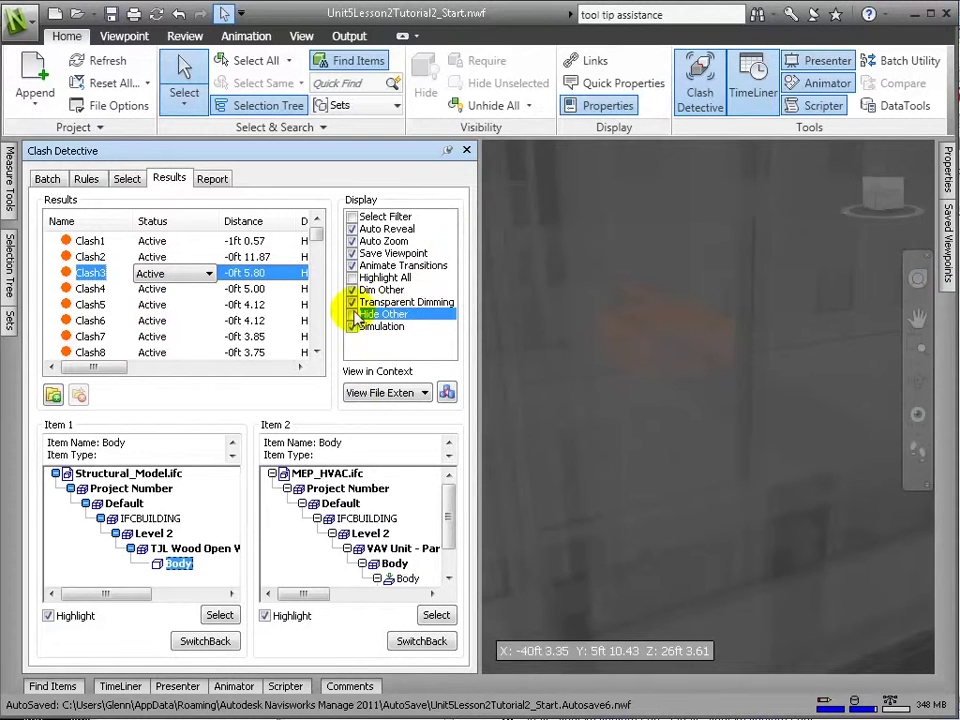
{"action": "left_click", "coordinate": [351, 314]}
{"action": "left_click", "coordinate": [95, 290]}
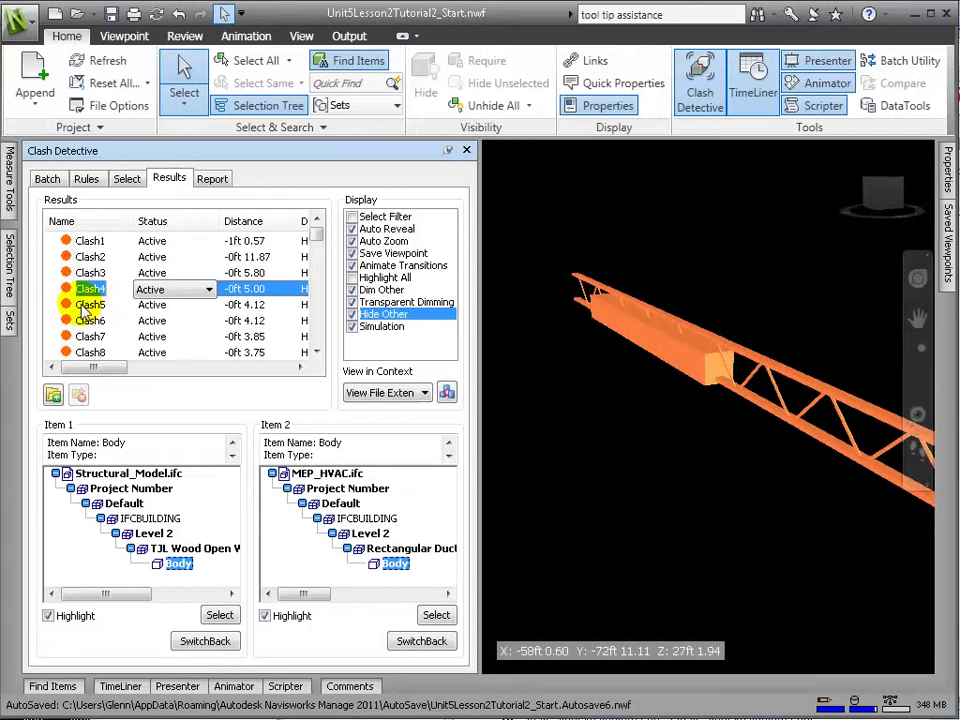
{"action": "left_click", "coordinate": [86, 306]}
{"action": "scroll", "coordinate": [107, 338], "scroll_direction": "down", "scroll_amount": 3}
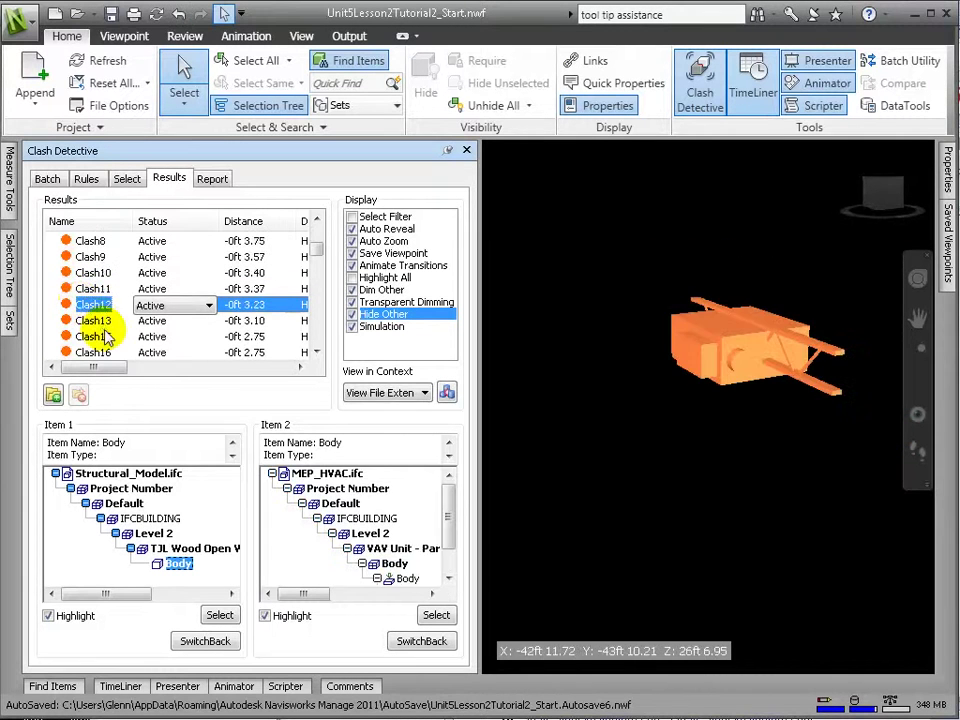
{"action": "scroll", "coordinate": [100, 350], "scroll_direction": "down", "scroll_amount": 1}
{"action": "left_click", "coordinate": [94, 337]}
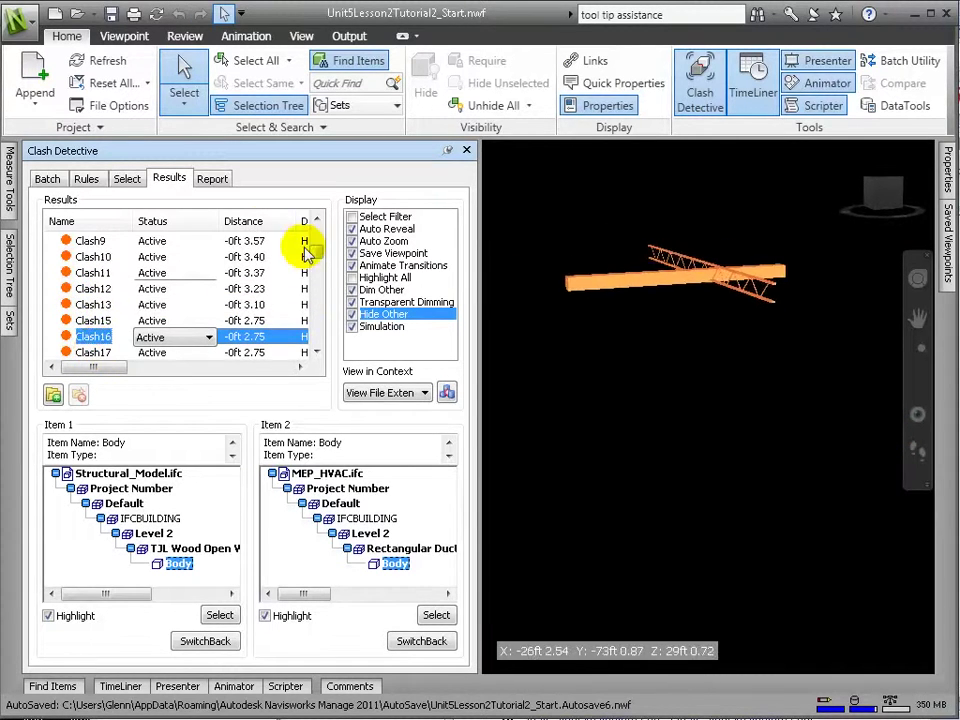
{"action": "mouse_move", "coordinate": [317, 253]}
{"action": "left_mouse_down"}
{"action": "mouse_move", "coordinate": [322, 348]}
{"action": "mouse_move", "coordinate": [330, 240]}
{"action": "left_mouse_up"}
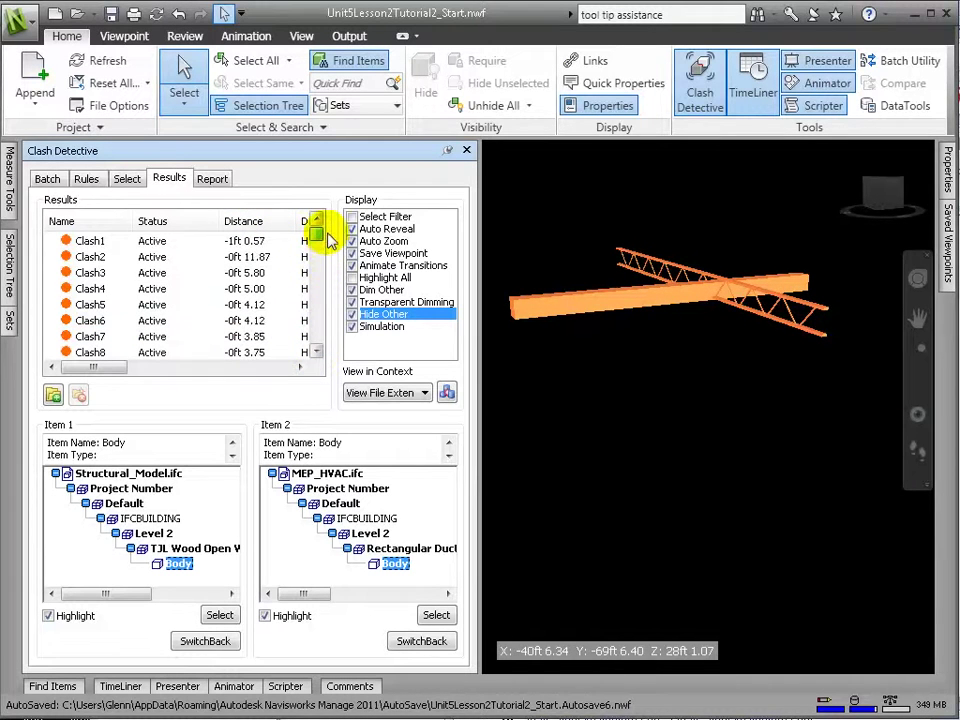
{"action": "left_click", "coordinate": [89, 241]}
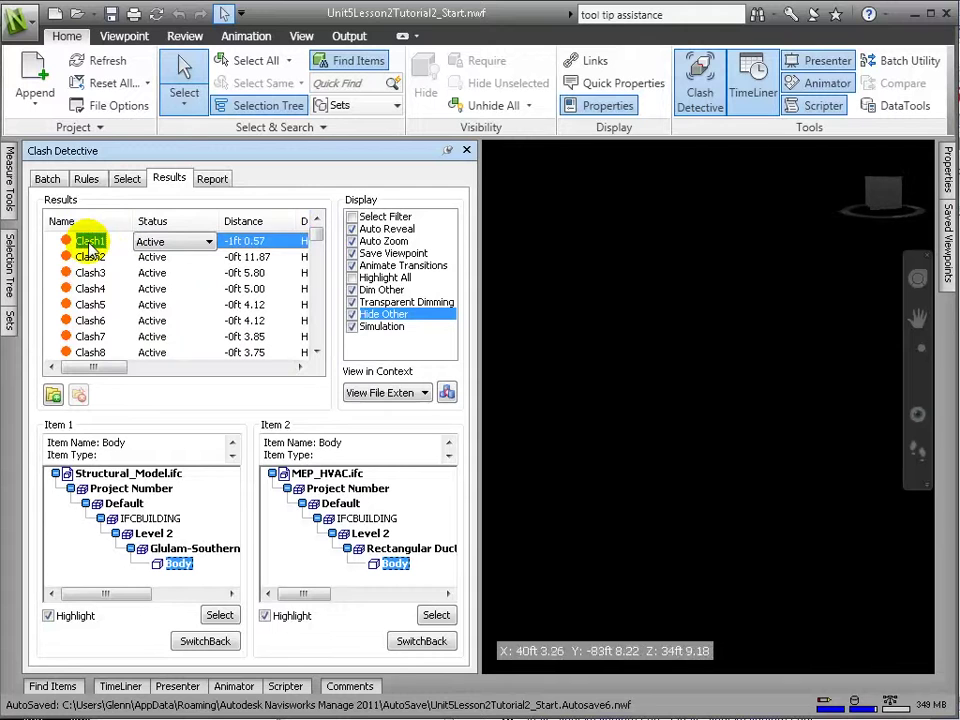
- Sort the clash results by distance in ascending order
{"action": "left_click", "coordinate": [255, 230]}
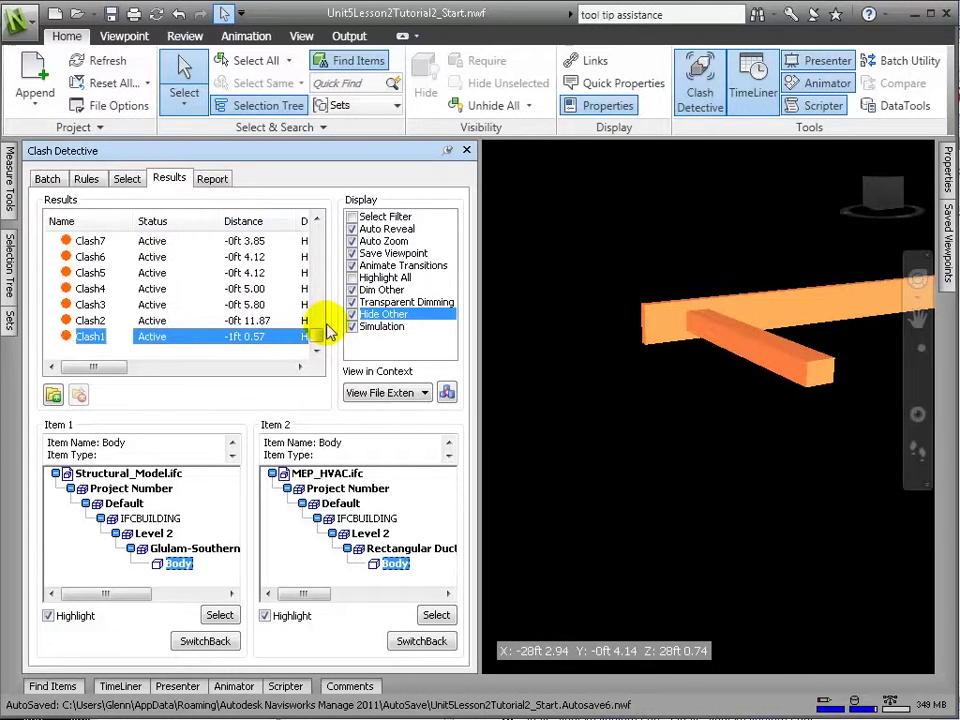
{"action": "left_click_drag", "start_coordinate": [317, 336], "coordinate": [311, 221]}
{"action": "left_click", "coordinate": [245, 221]}
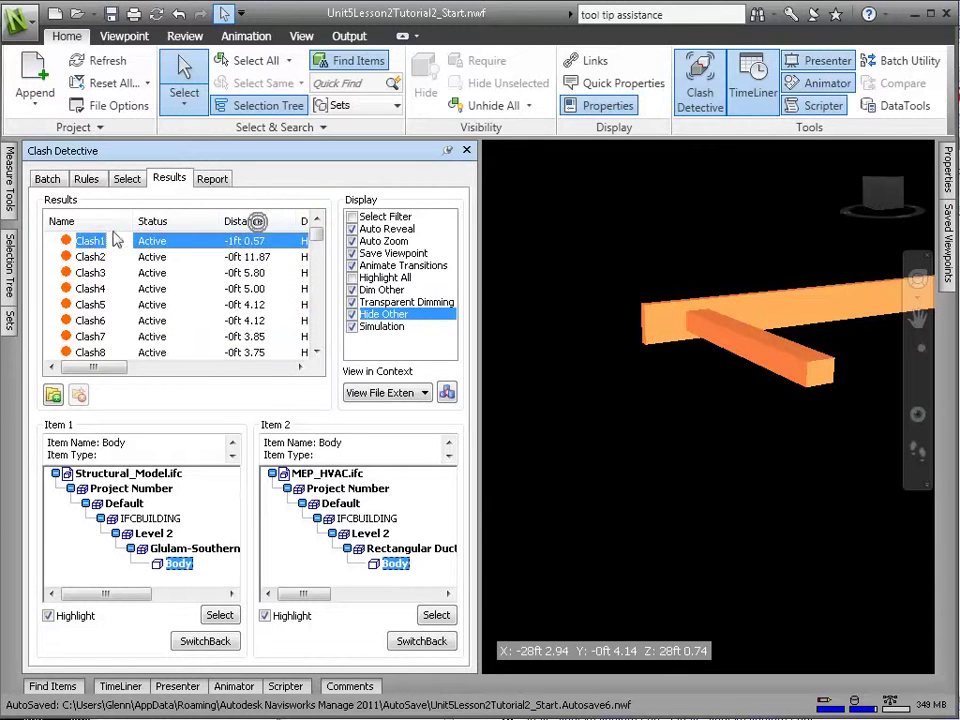
- Inspect Clash27 through Clash32 in the model and bring up Saved Viewpoints
{"action": "scroll", "coordinate": [140, 305], "scroll_direction": "down", "scroll_amount": 7}
{"action": "left_click", "coordinate": [95, 305]}
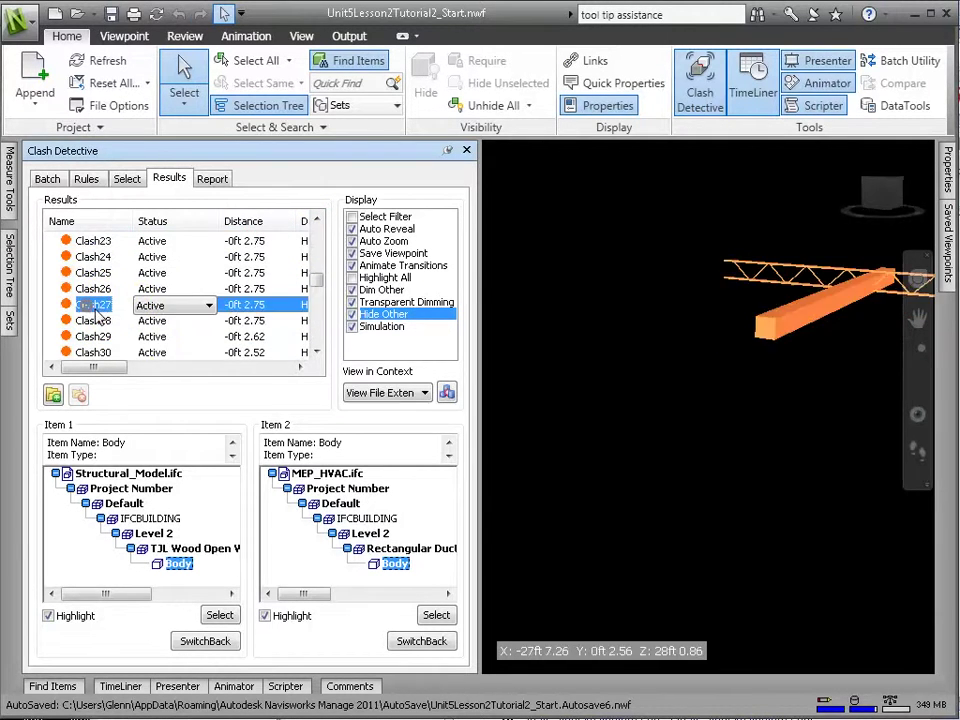
{"action": "scroll", "coordinate": [103, 340], "scroll_direction": "down", "scroll_amount": 1}
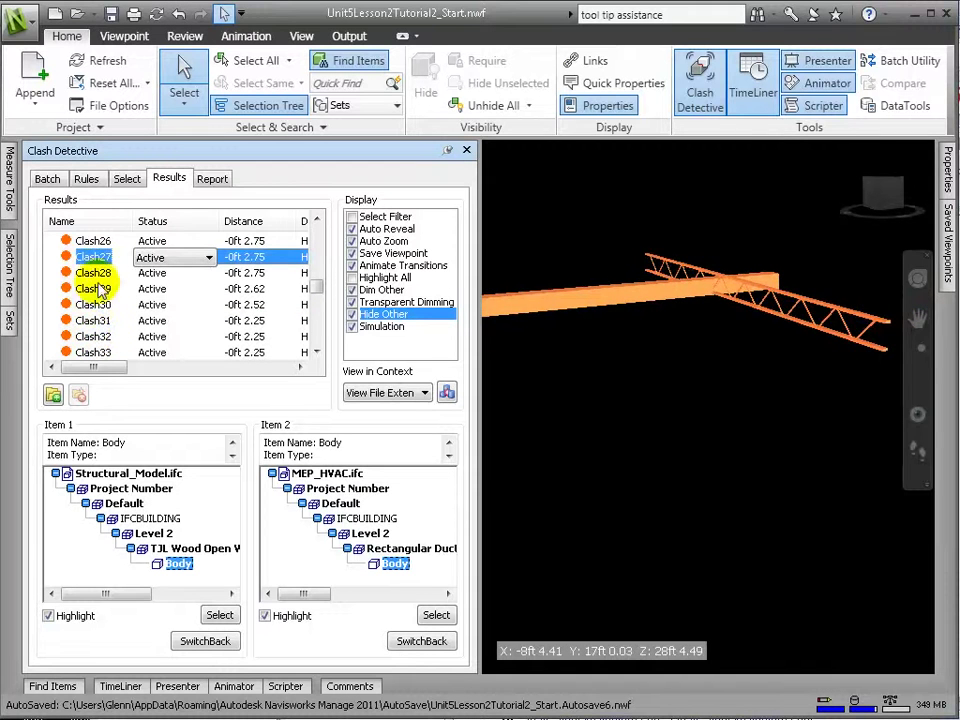
{"action": "left_click", "coordinate": [93, 273]}
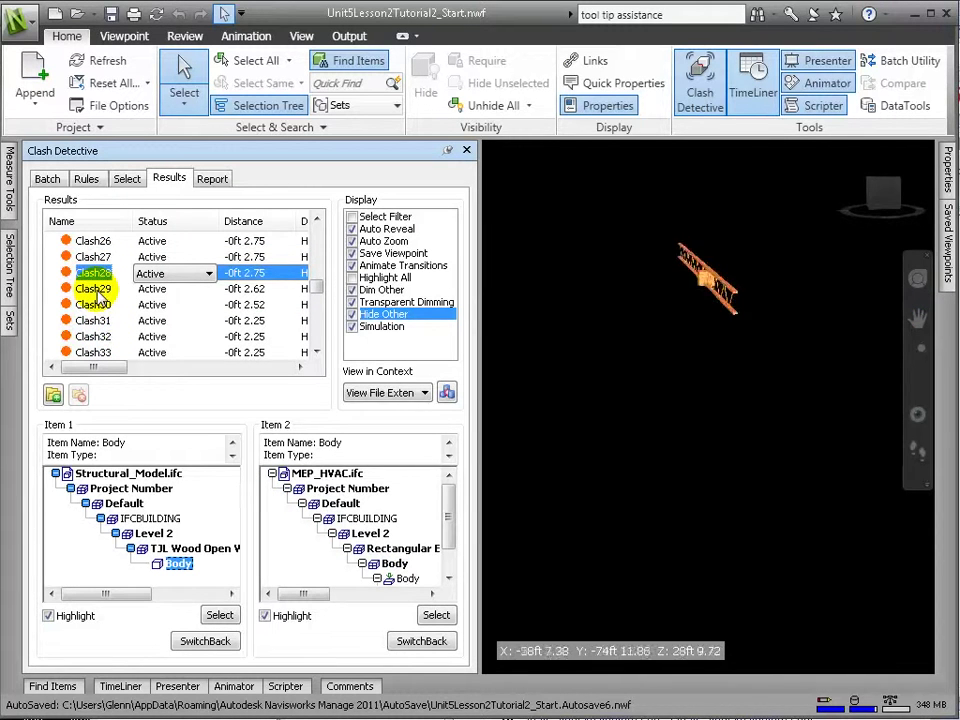
{"action": "left_click", "coordinate": [95, 290]}
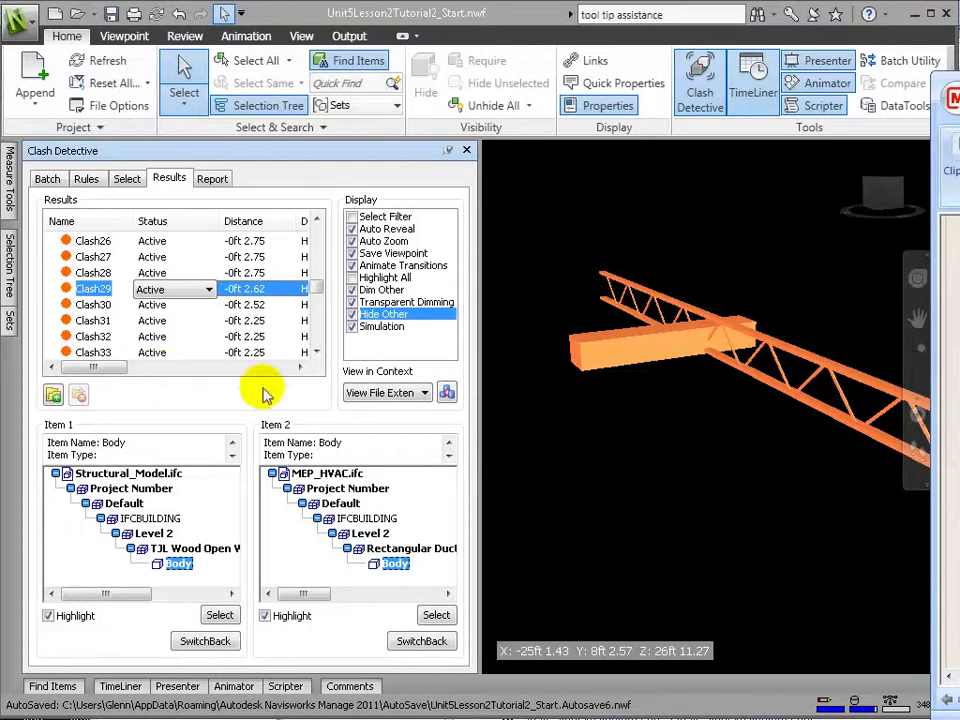
{"action": "left_click", "coordinate": [93, 321]}
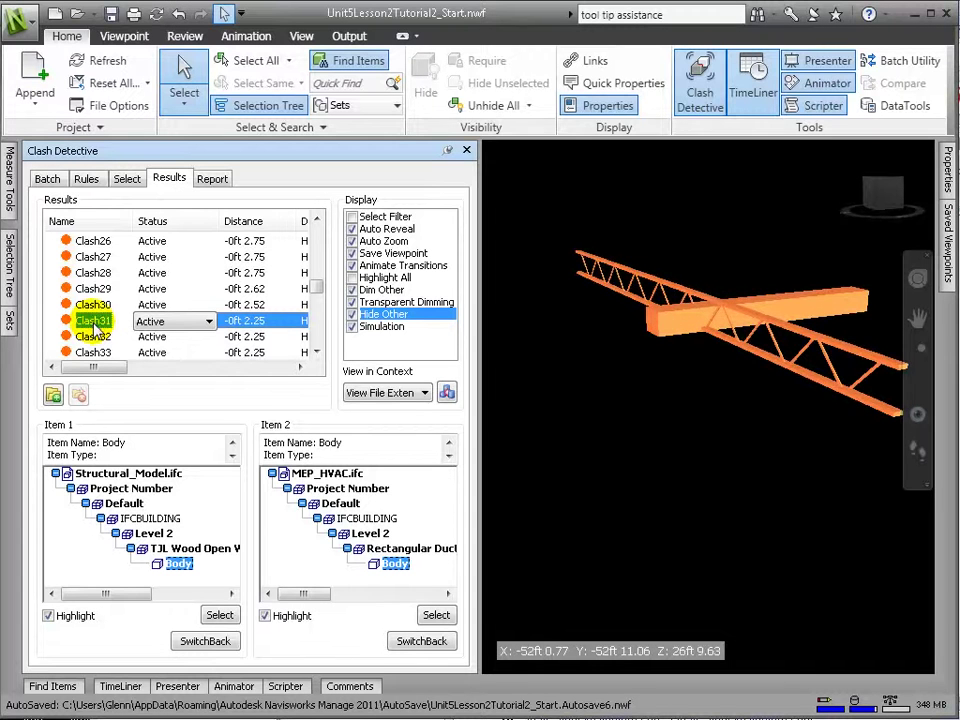
{"action": "left_click", "coordinate": [89, 337]}
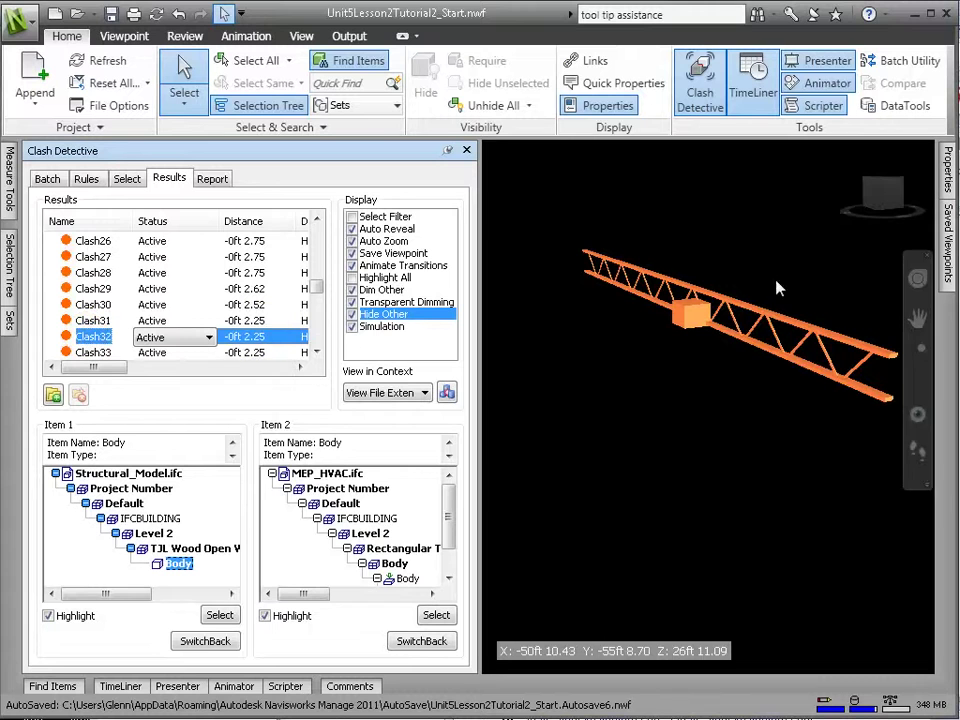
{"action": "mouse_move", "coordinate": [951, 250]}
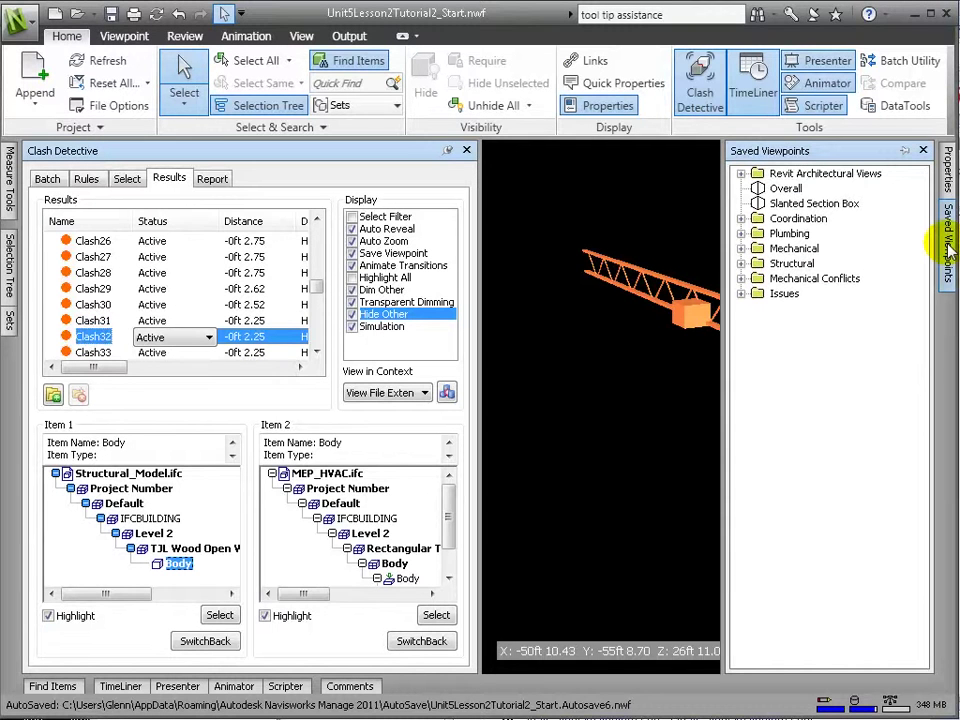
- Pin the Saved Viewpoints panel and return to the clash Results list
{"action": "left_click", "coordinate": [906, 150]}
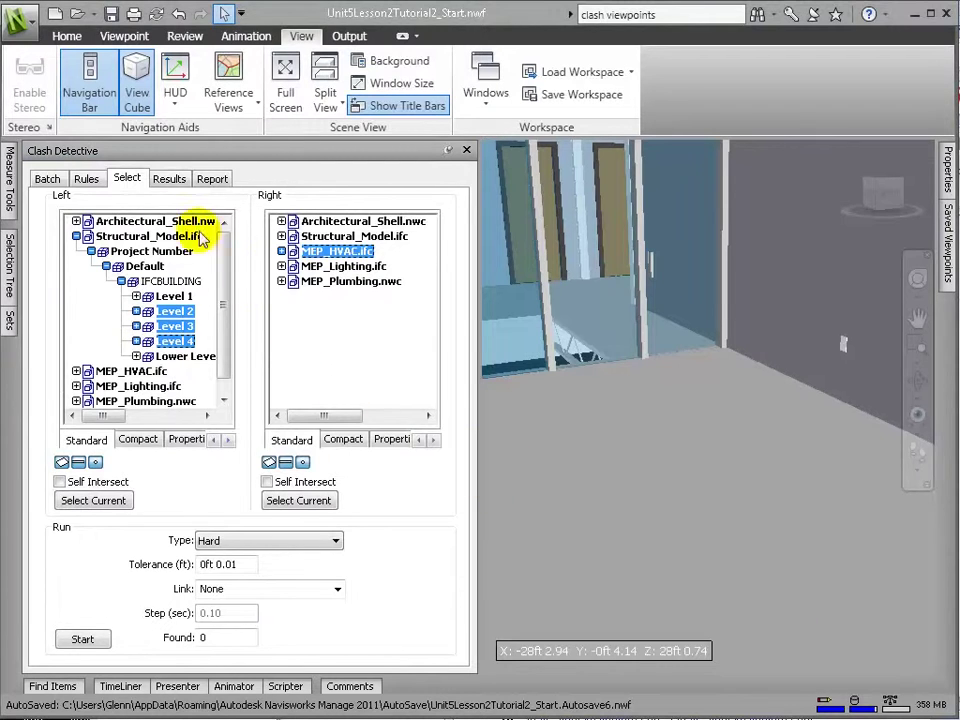
{"action": "left_click", "coordinate": [169, 179]}
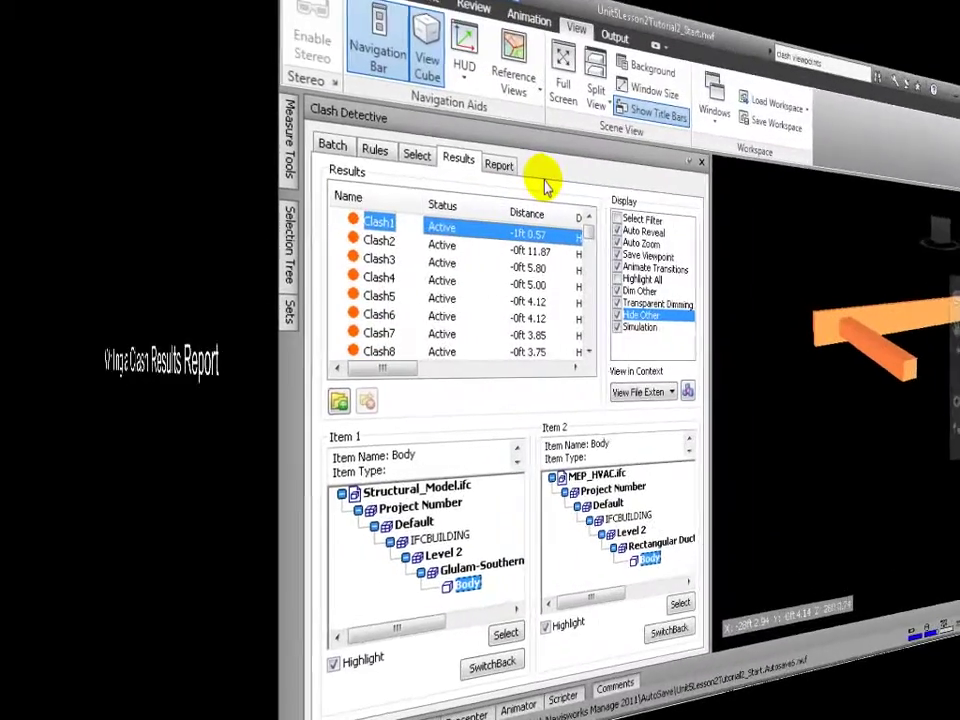
- Write the clash report in the Saved Viewpoints format
{"action": "left_click", "coordinate": [499, 165]}
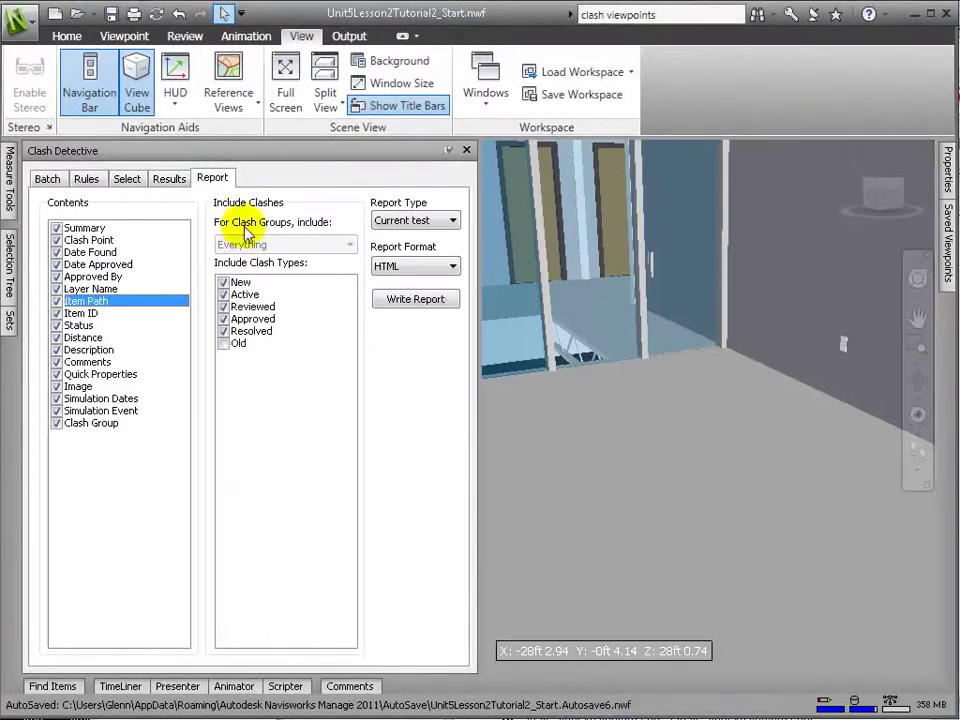
{"action": "left_click", "coordinate": [408, 265]}
{"action": "left_click", "coordinate": [411, 318]}
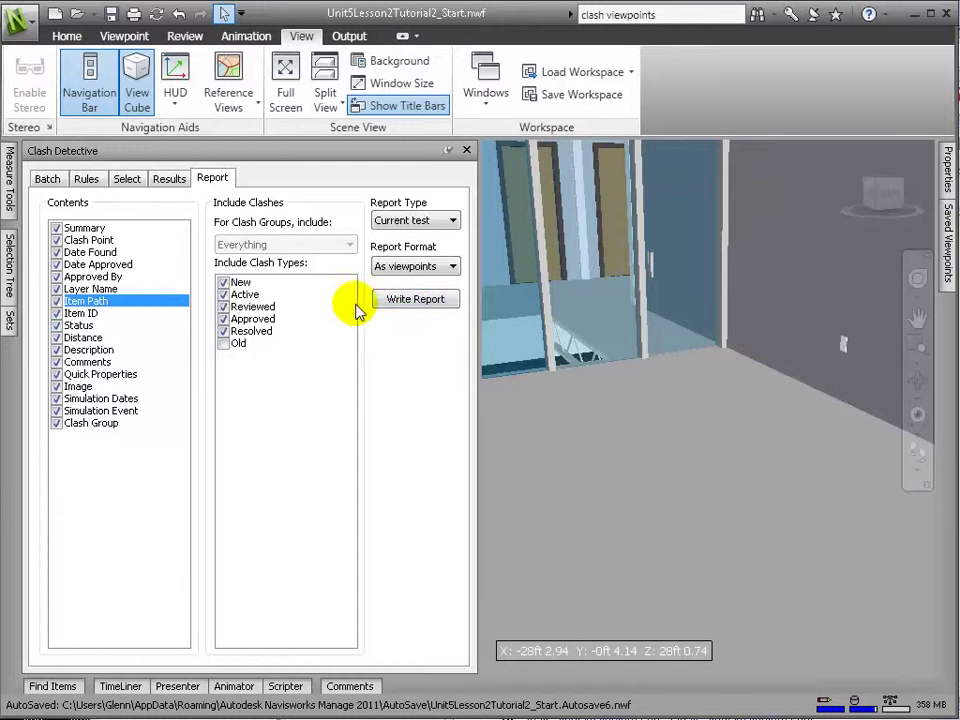
- Open the new Test 2 viewpoint folder, view Clash1 and Clash2, then return to Results
{"action": "mouse_move", "coordinate": [946, 240]}
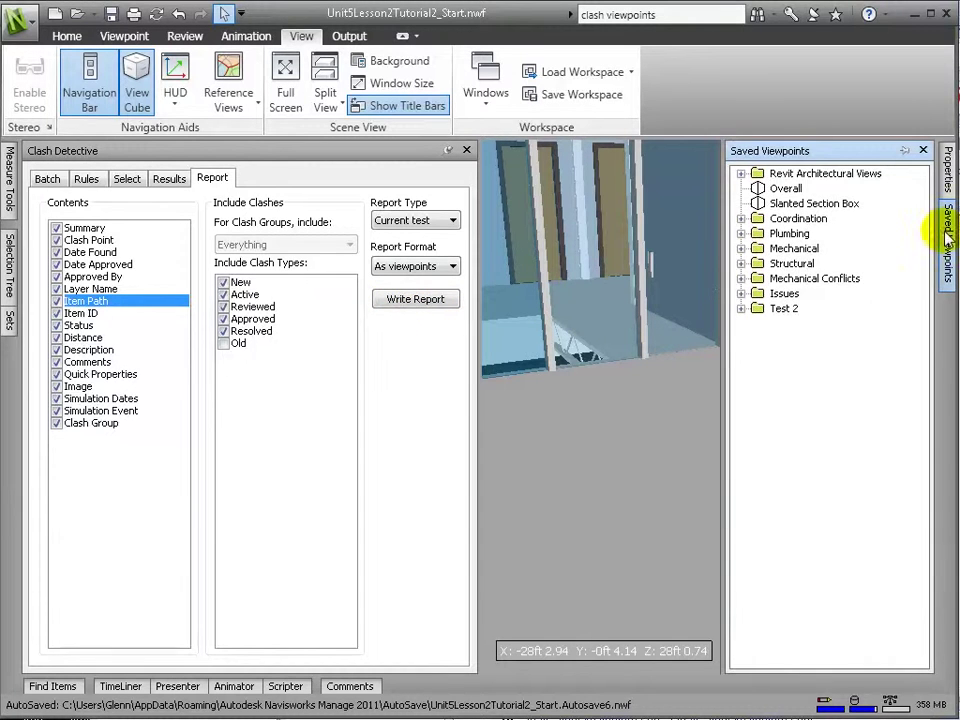
{"action": "left_click", "coordinate": [741, 309]}
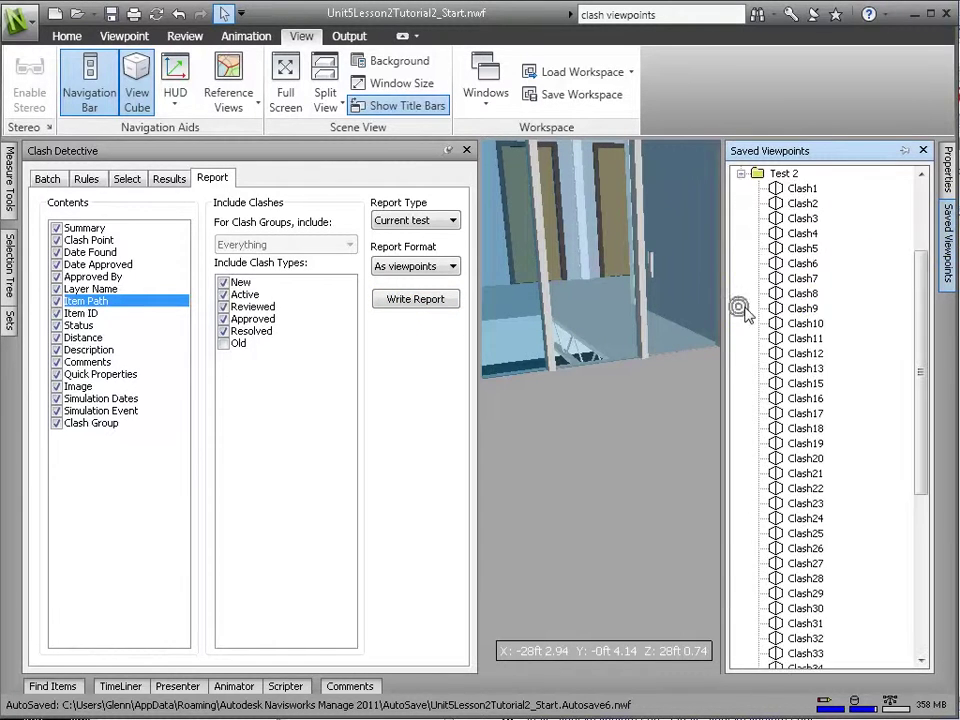
{"action": "left_click", "coordinate": [810, 190]}
{"action": "left_click", "coordinate": [803, 203]}
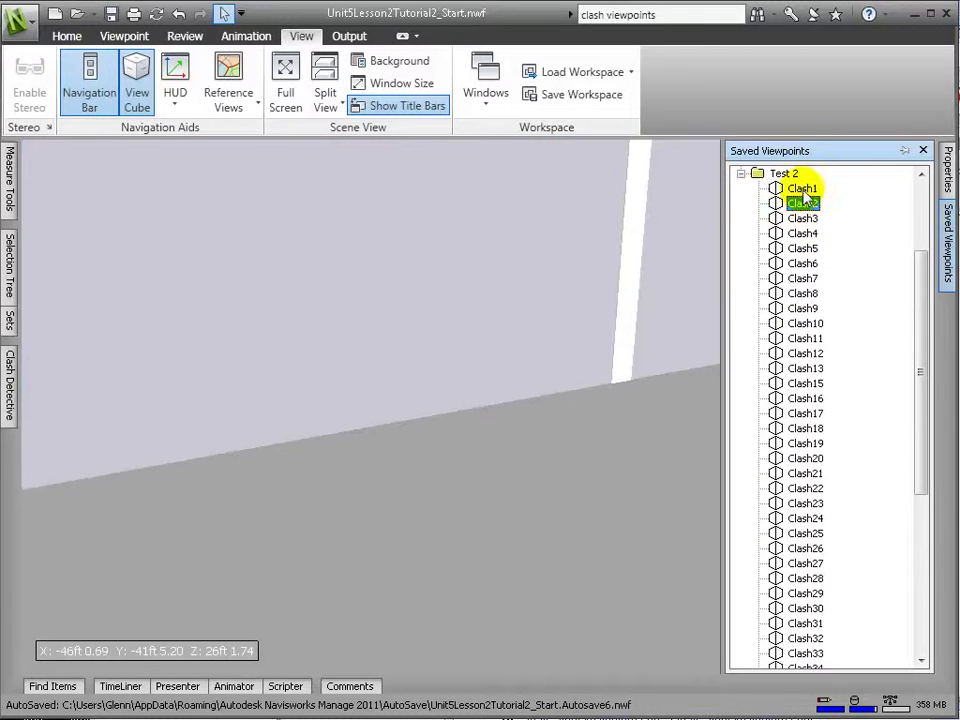
{"action": "mouse_move", "coordinate": [10, 390]}
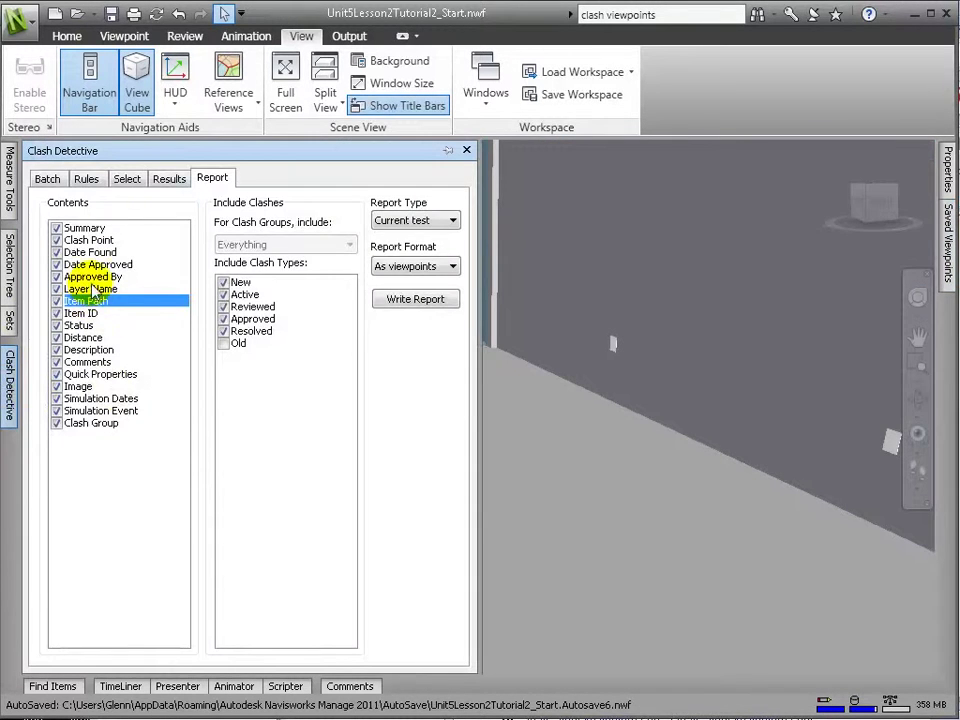
{"action": "left_click", "coordinate": [165, 179]}
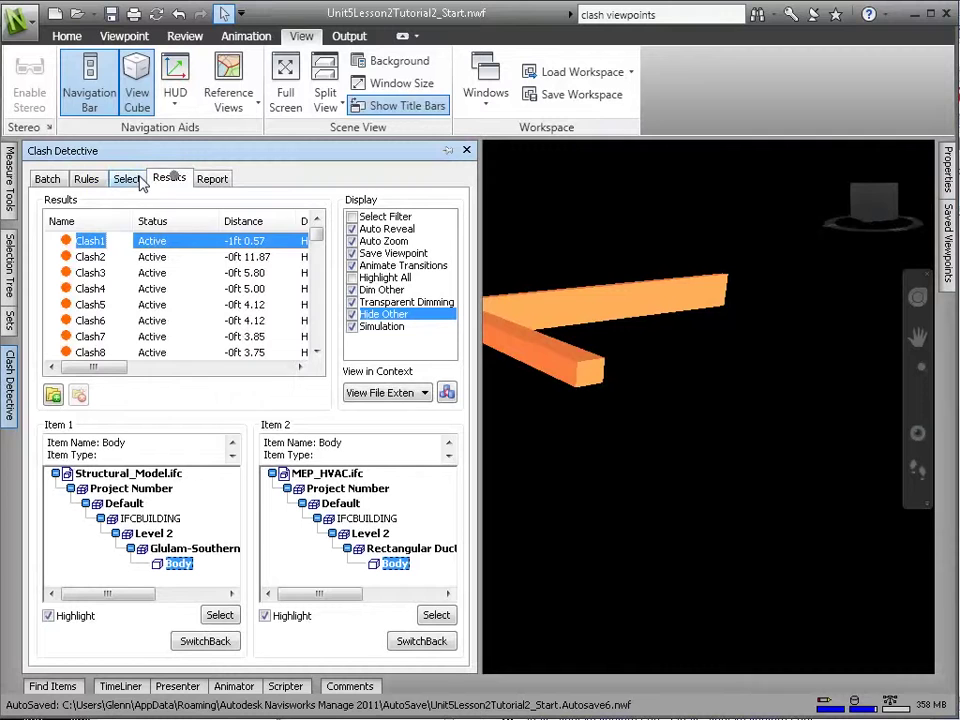
- Inspect Clash1, Clash2, Clash3 and finally Clash6's truss joist crossing a beam
{"action": "left_click", "coordinate": [90, 257]}
{"action": "left_click", "coordinate": [90, 264]}
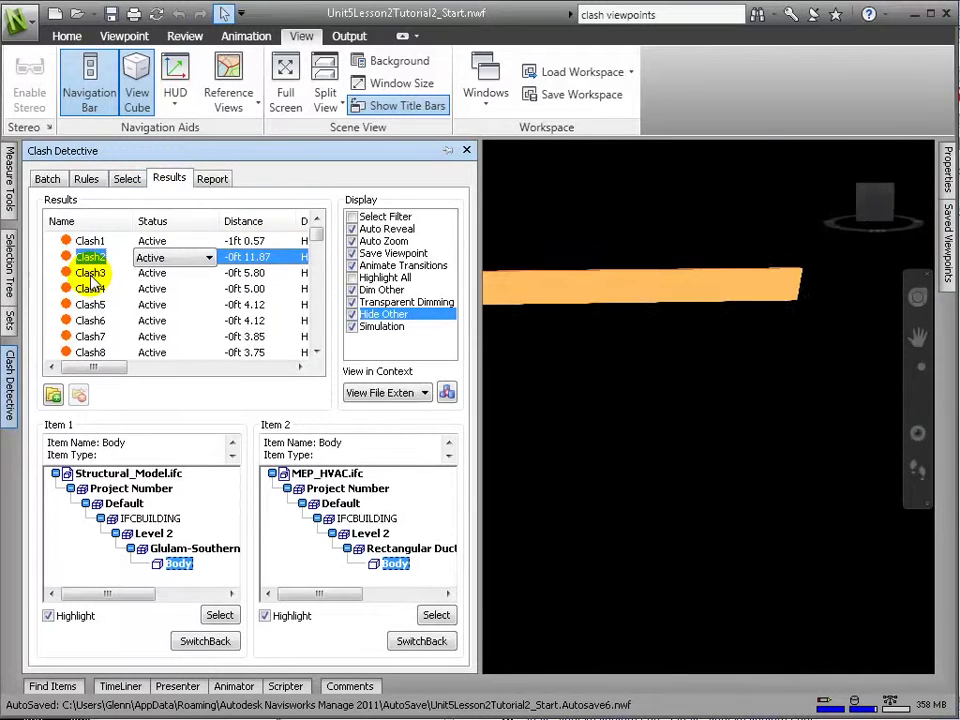
{"action": "left_click", "coordinate": [89, 276]}
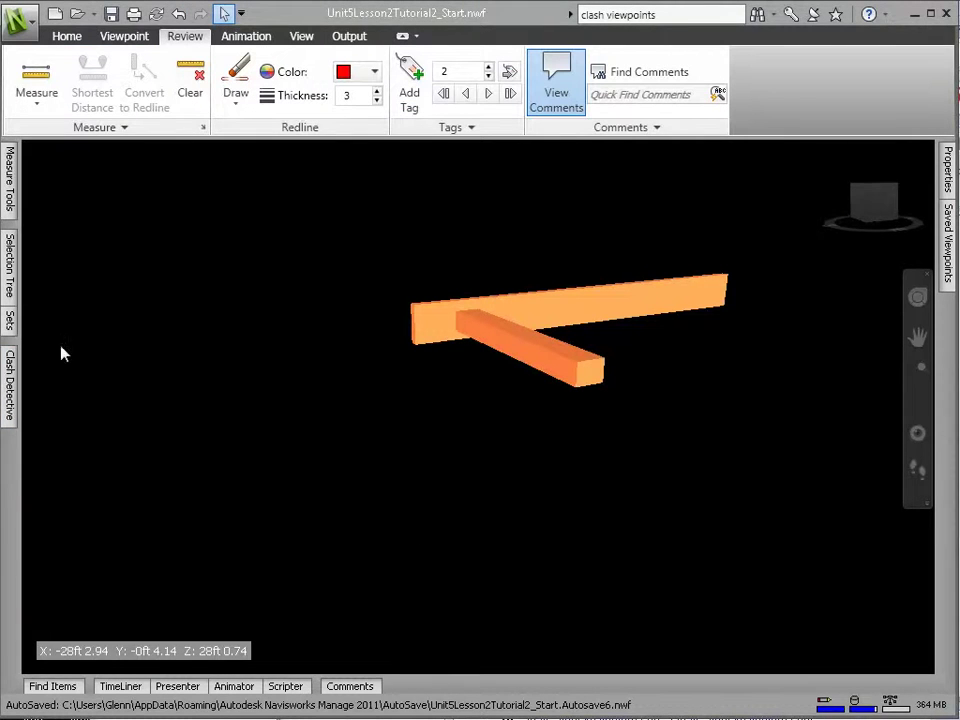
{"action": "left_click", "coordinate": [11, 390]}
{"action": "left_click", "coordinate": [89, 242]}
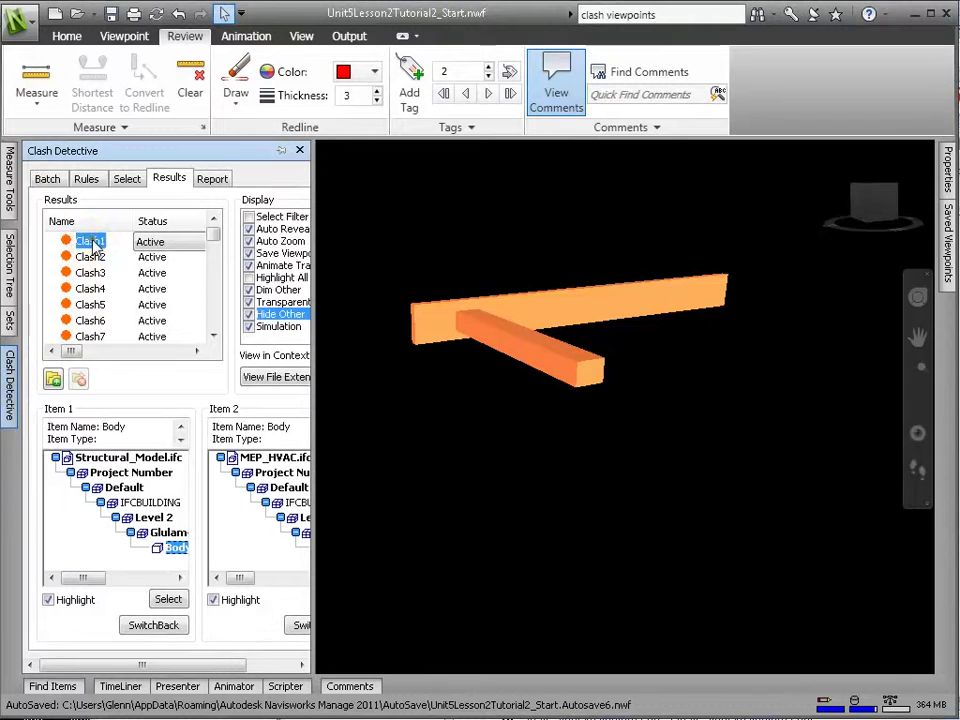
{"action": "left_click", "coordinate": [90, 257]}
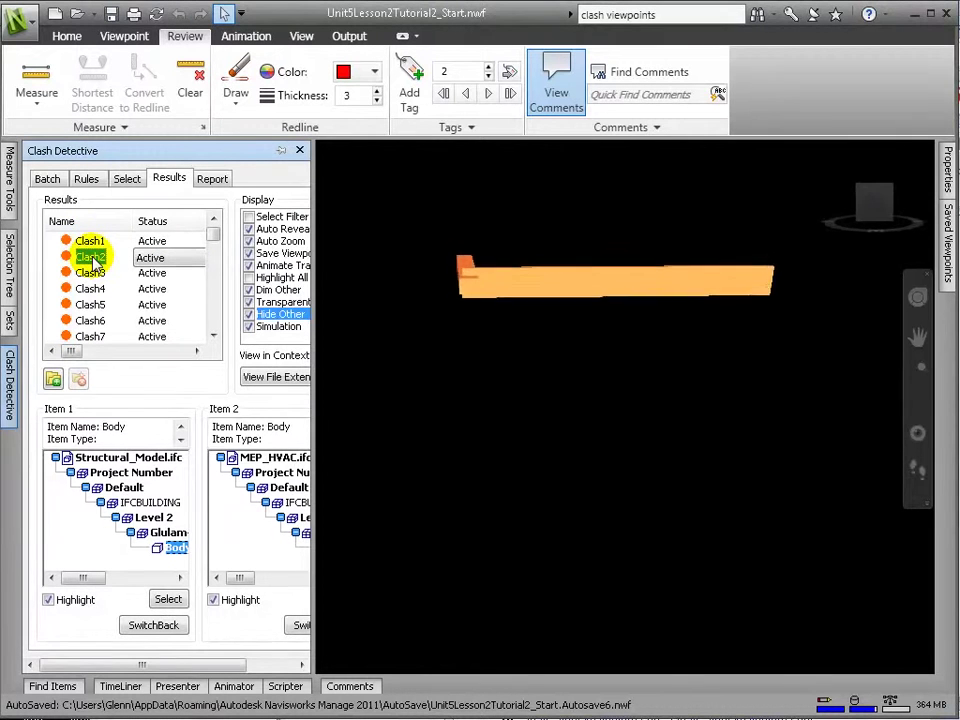
{"action": "left_click", "coordinate": [90, 273]}
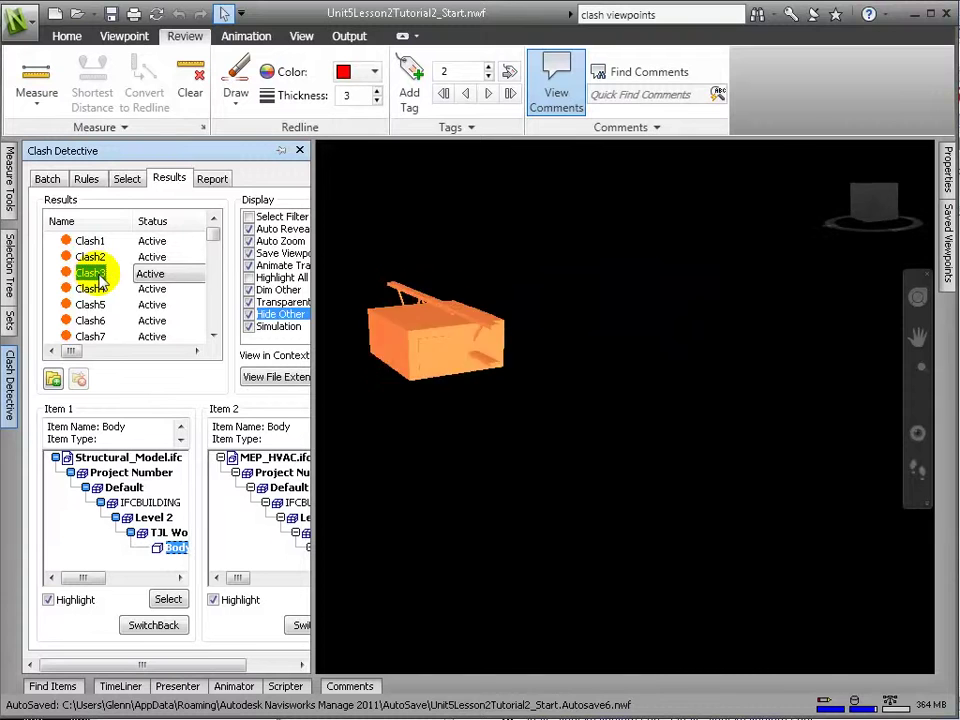
{"action": "left_click", "coordinate": [90, 321]}
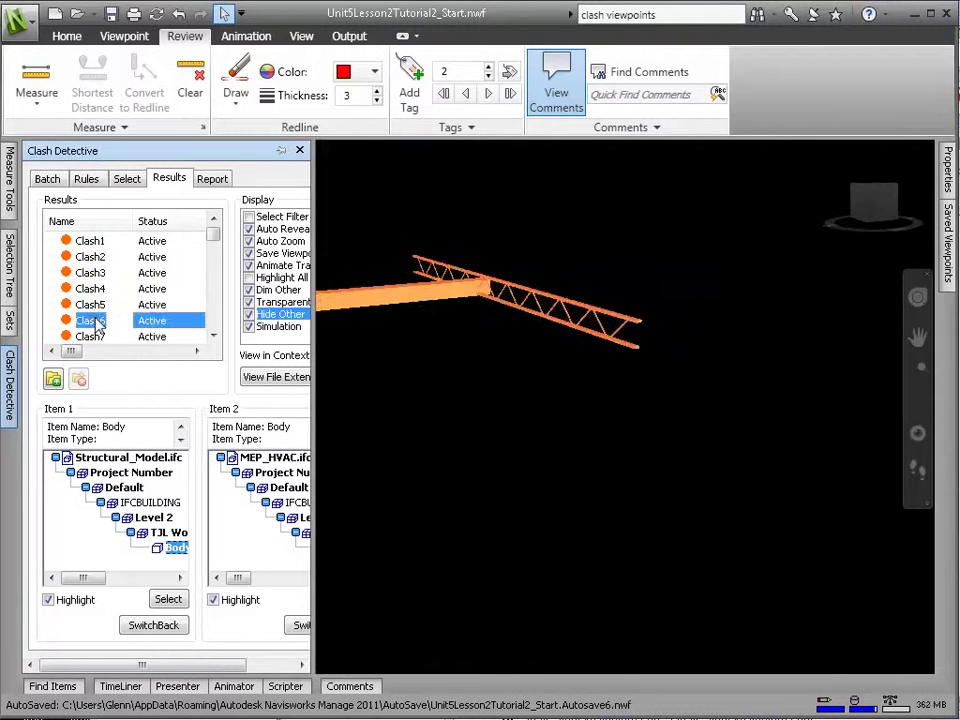
- Add tag 8 to Clash6's beam crossing without a comment
{"action": "left_click", "coordinate": [408, 78]}
{"action": "left_click", "coordinate": [549, 285]}
{"action": "left_click", "coordinate": [710, 231]}
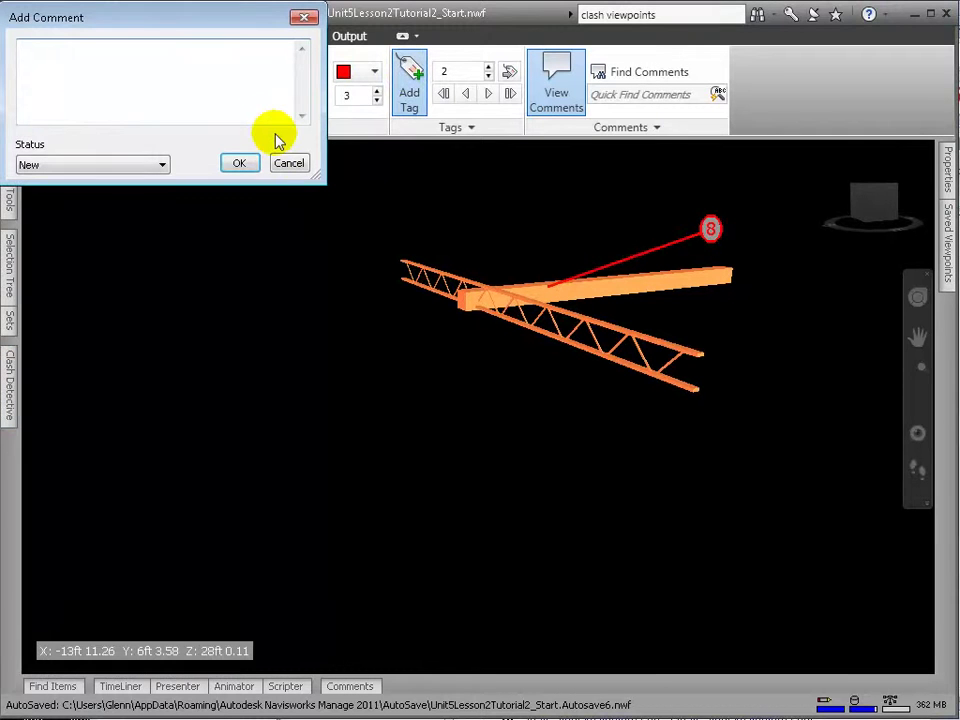
{"action": "left_click", "coordinate": [239, 163]}
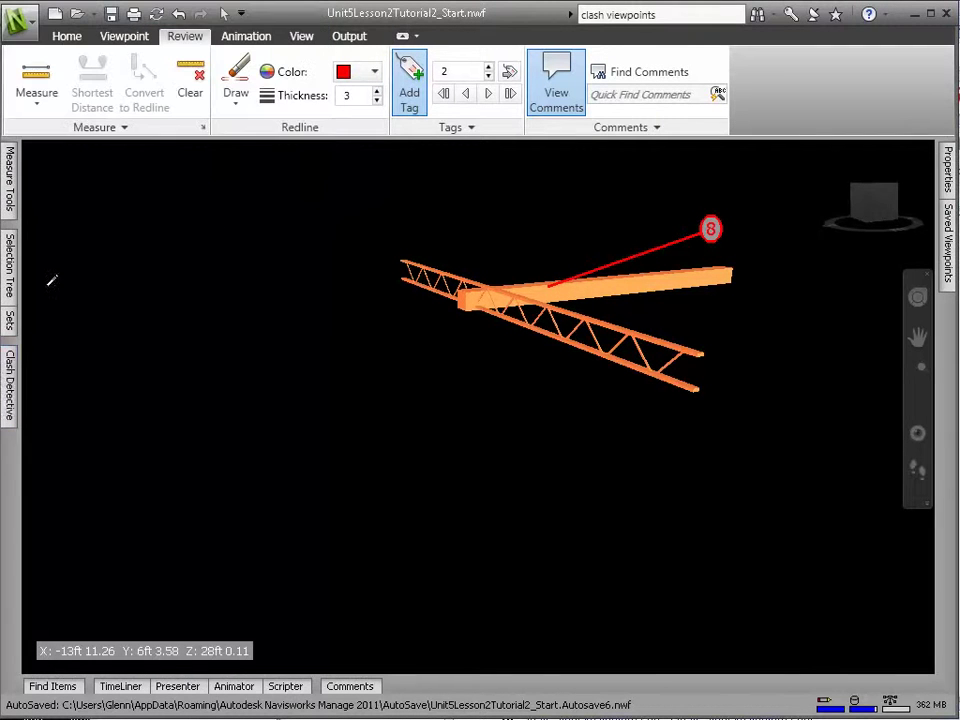
{"action": "mouse_move", "coordinate": [9, 390]}
{"action": "left_click", "coordinate": [90, 336]}
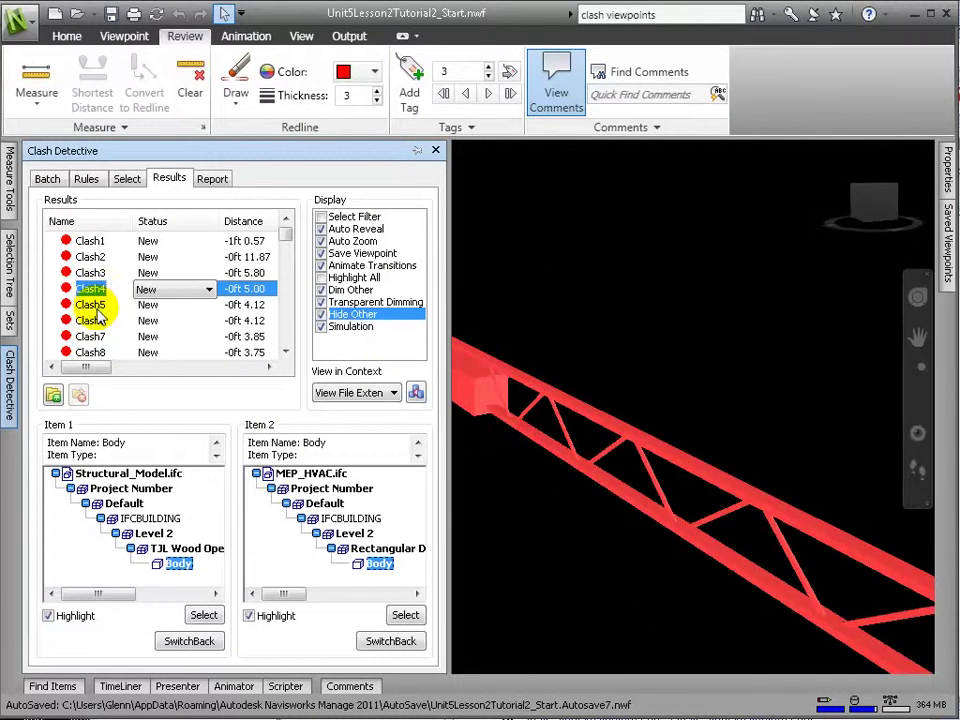
- Tag Clash5's intersection as tag 9 with the comment 'ooops'
{"action": "left_click", "coordinate": [97, 308]}
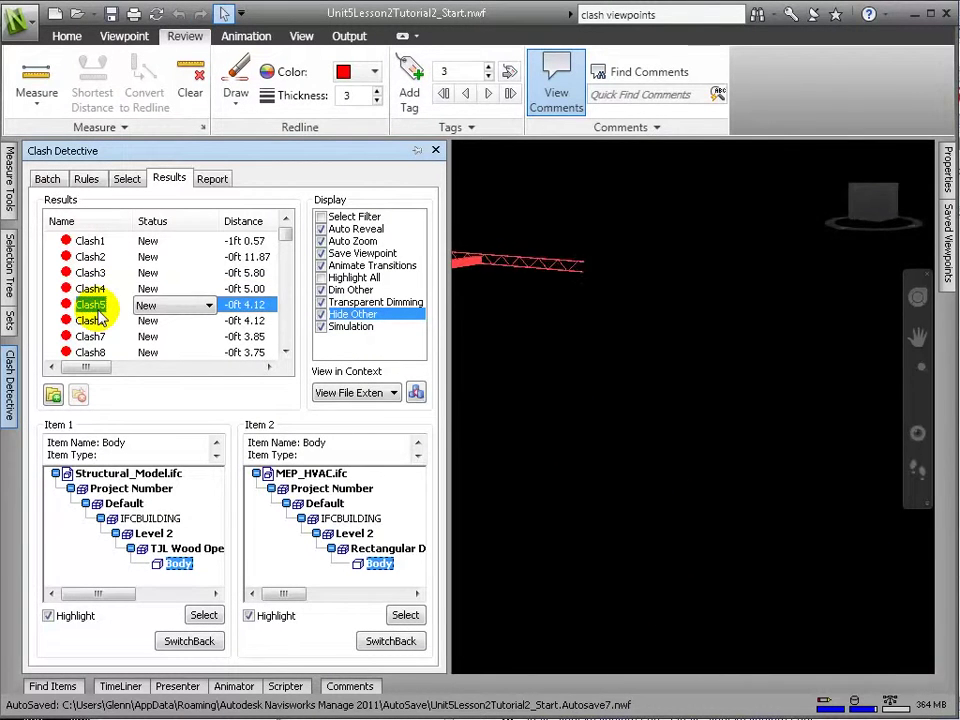
{"action": "left_click", "coordinate": [409, 85]}
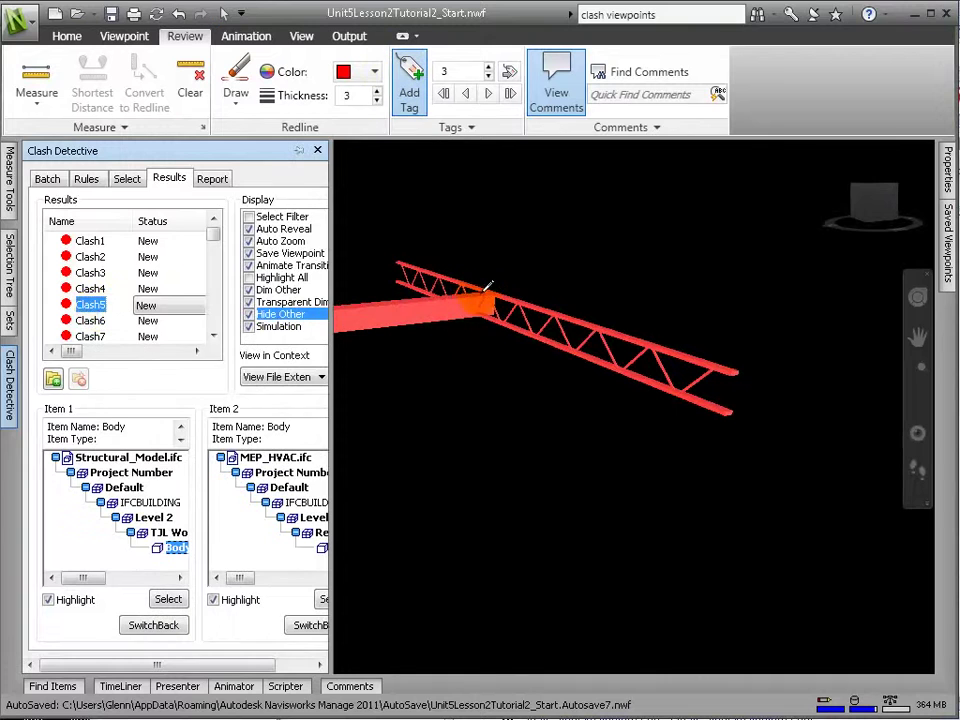
{"action": "left_click", "coordinate": [656, 266]}
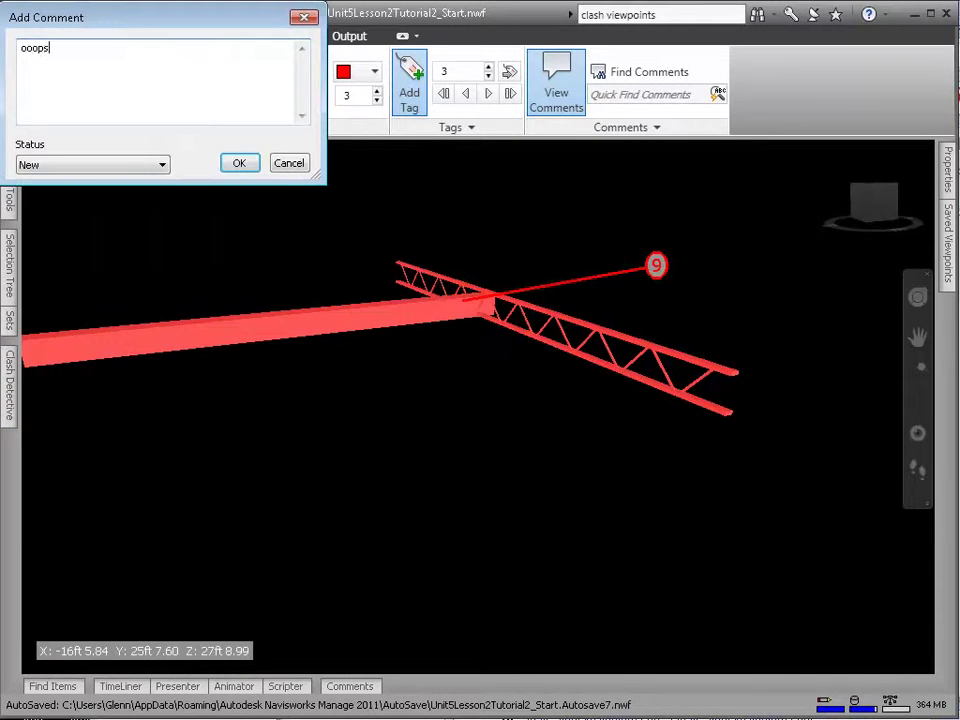
{"action": "left_click", "coordinate": [240, 164]}
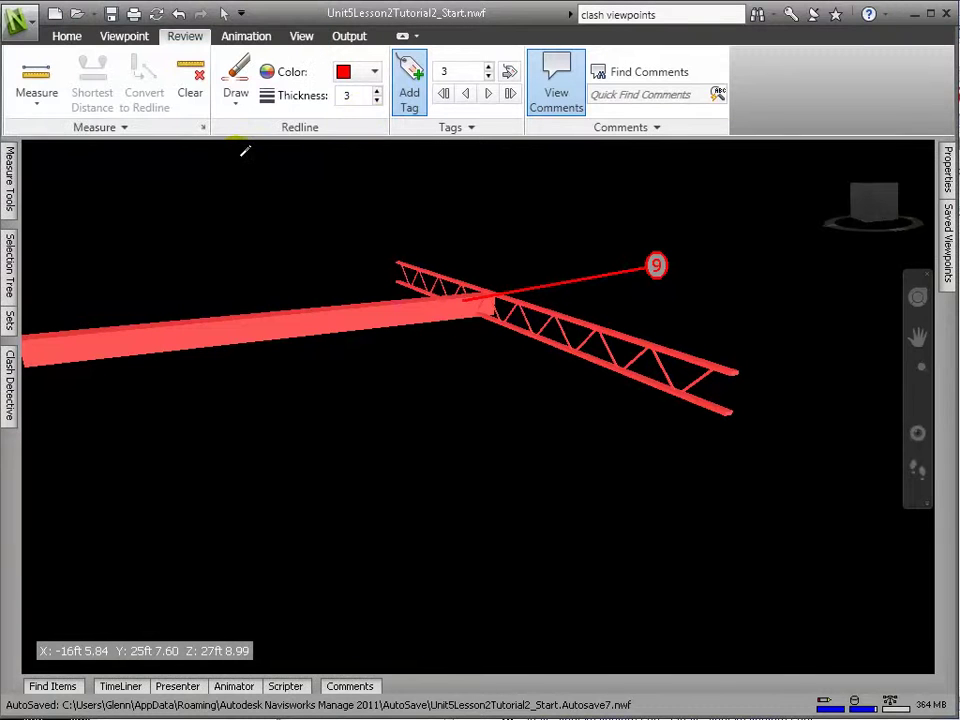
{"action": "left_click", "coordinate": [8, 370]}
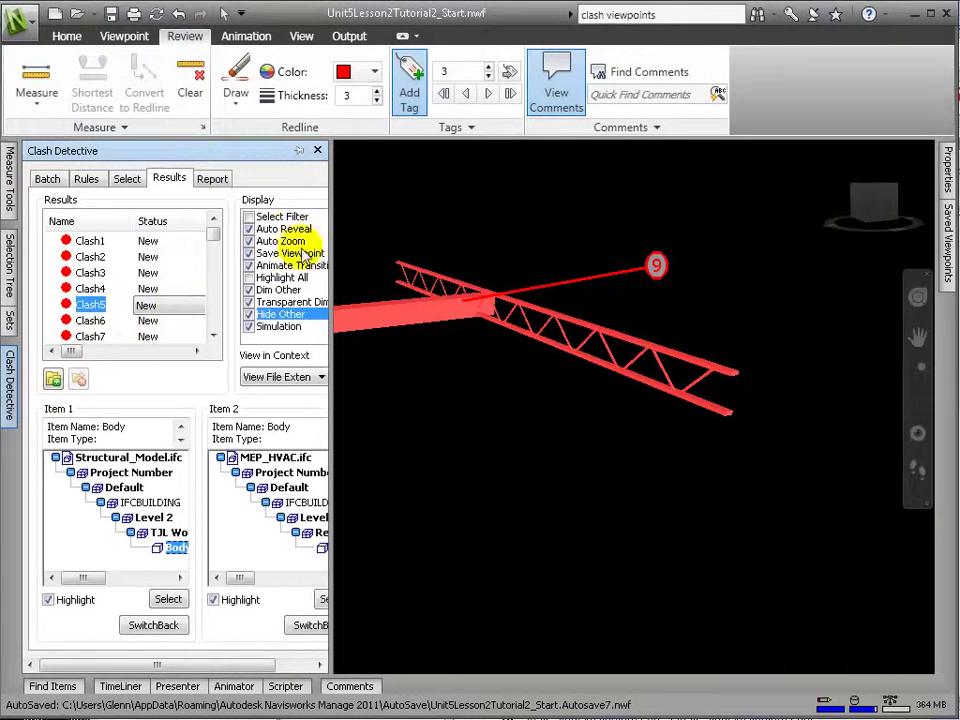
- Save an HTML clash report named 'Clash Test Wood Framing Against HVAC' to the Desktop
{"action": "left_click_drag", "start_coordinate": [331, 258], "coordinate": [420, 258]}
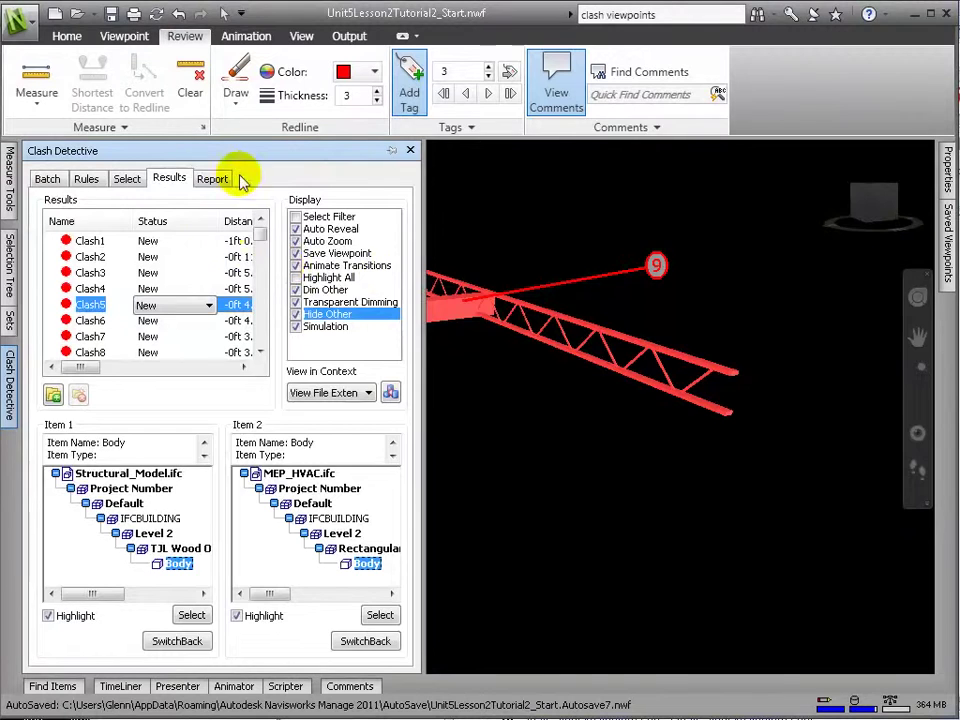
{"action": "left_click", "coordinate": [212, 180]}
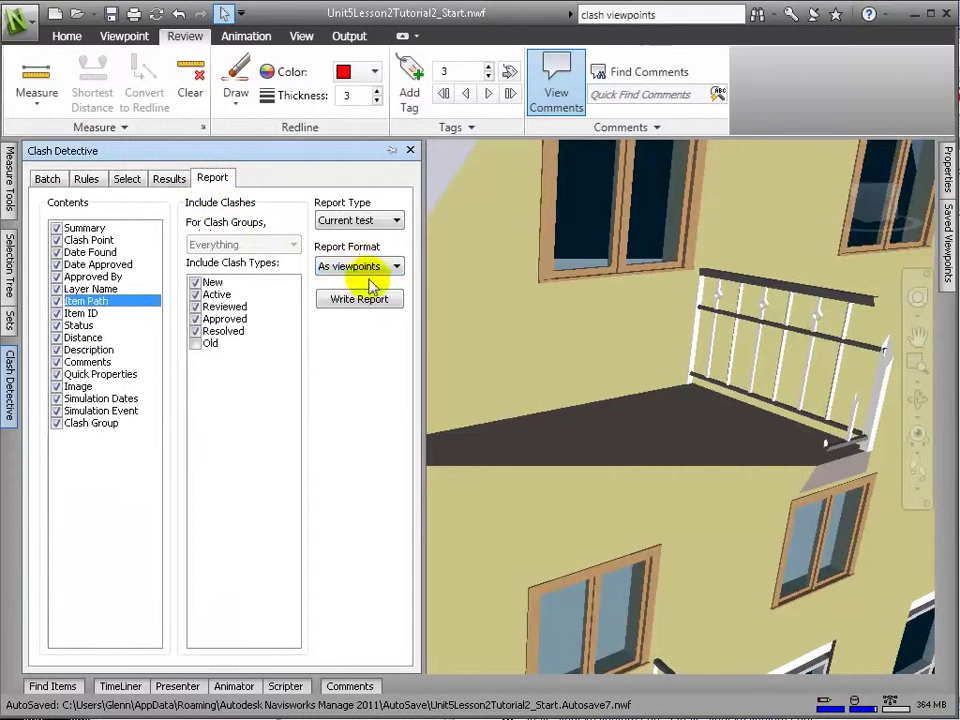
{"action": "left_click", "coordinate": [372, 266]}
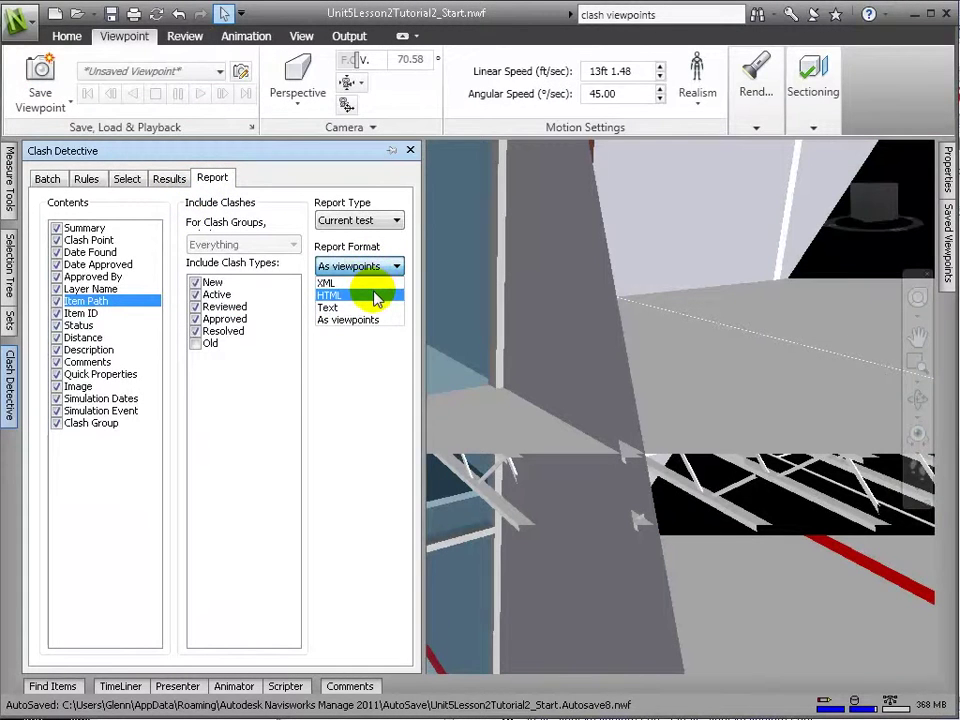
{"action": "left_click", "coordinate": [375, 296]}
{"action": "left_click", "coordinate": [364, 298]}
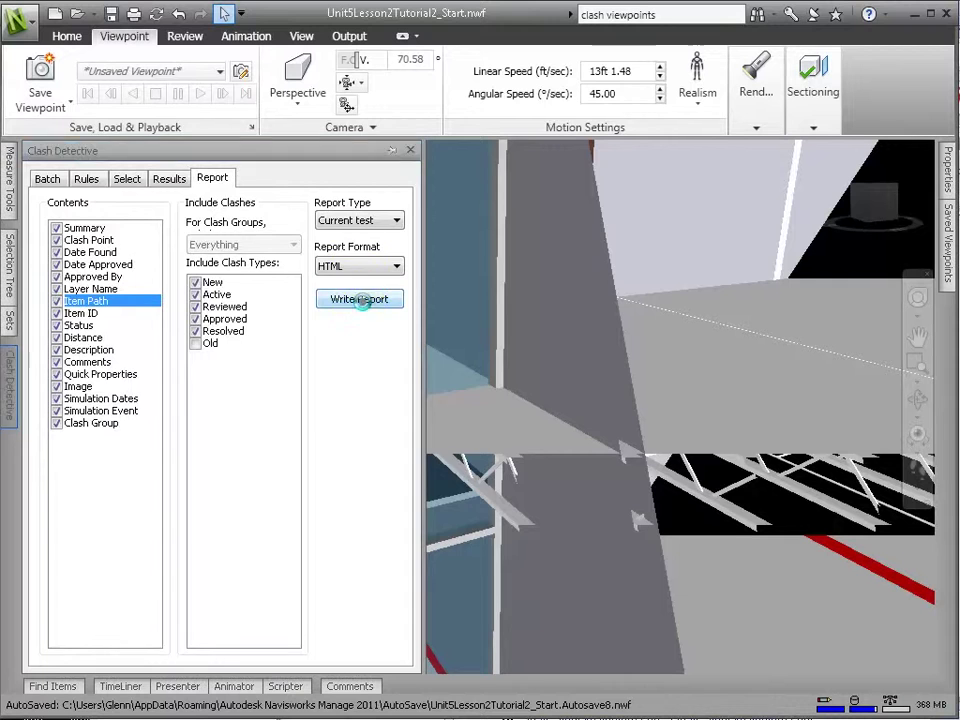
{"action": "type", "text": "Clash Test Wood Framing Against HVAC"}
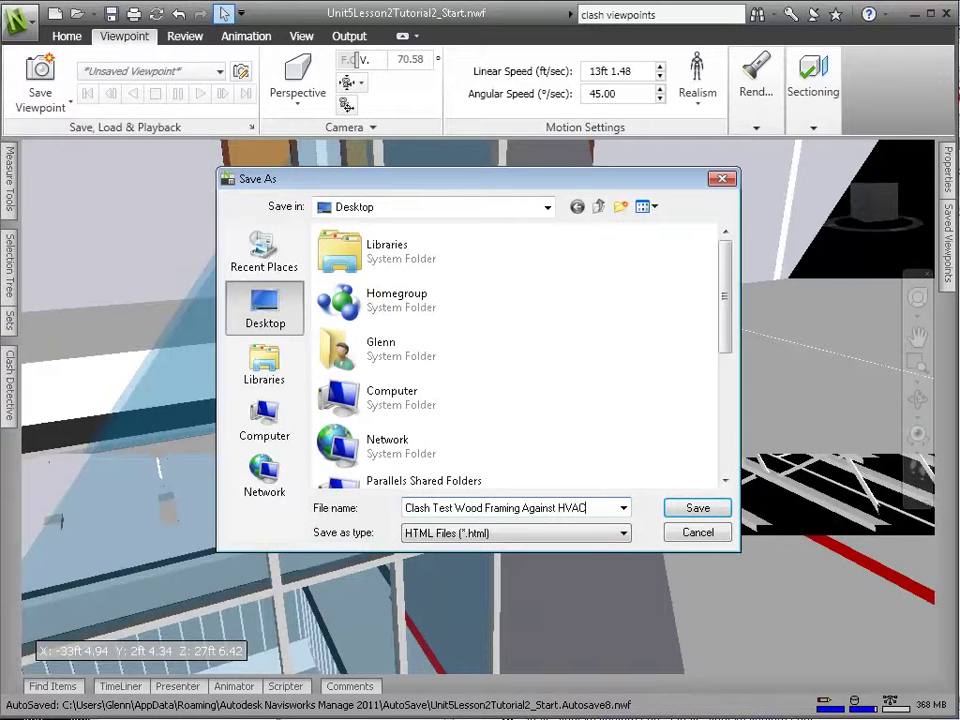
{"action": "left_click", "coordinate": [697, 508]}
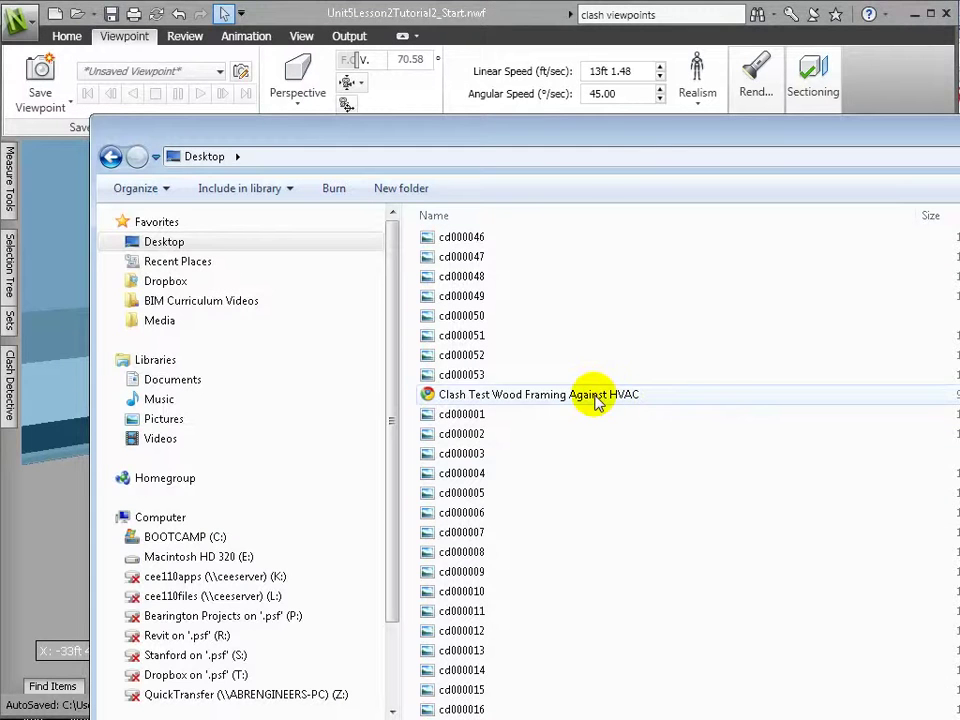
- Open the saved HTML clash report in Chrome and scroll through Test 1's 53 clash entries
{"action": "left_click", "coordinate": [596, 398]}
{"action": "double_click", "coordinate": [596, 398]}
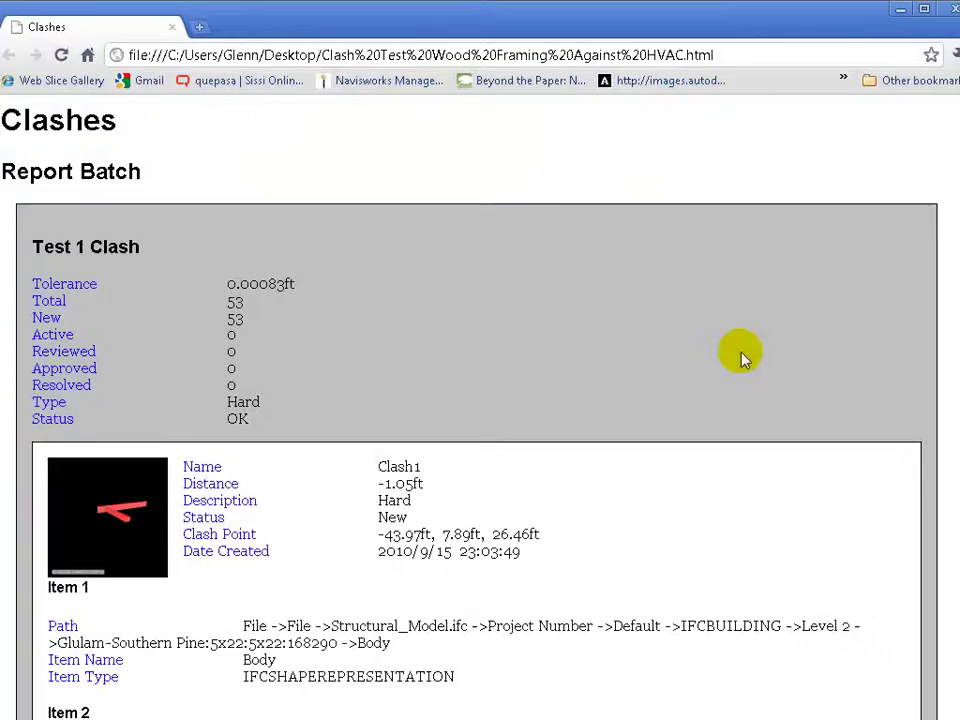
{"action": "scroll", "coordinate": [480, 400], "scroll_direction": "down", "scroll_amount": 5}
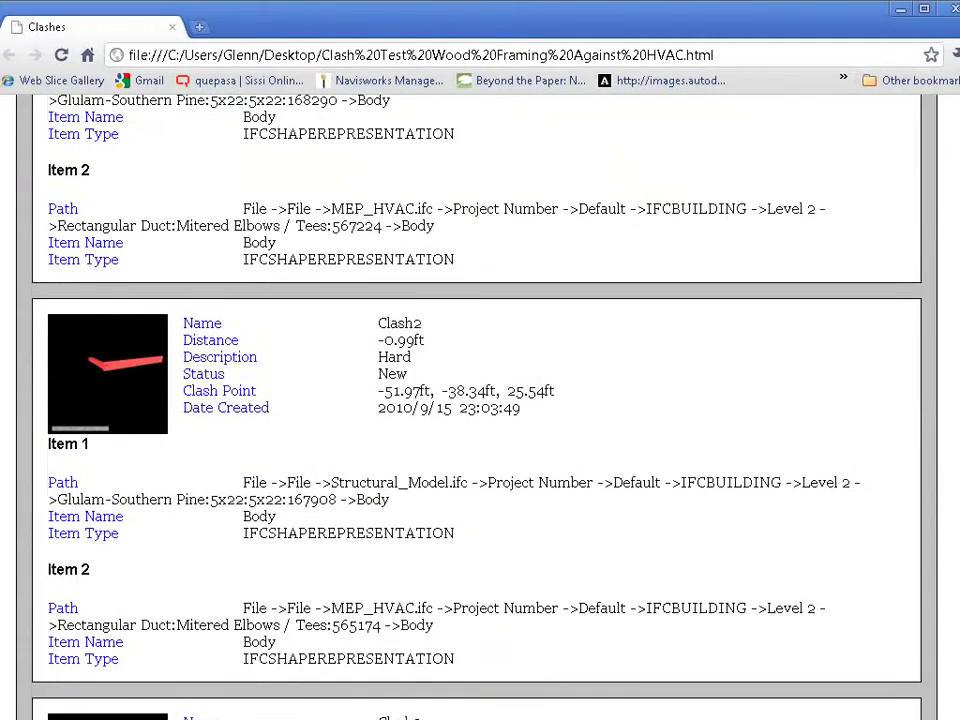
{"action": "scroll", "coordinate": [480, 400], "scroll_direction": "down", "scroll_amount": 10}
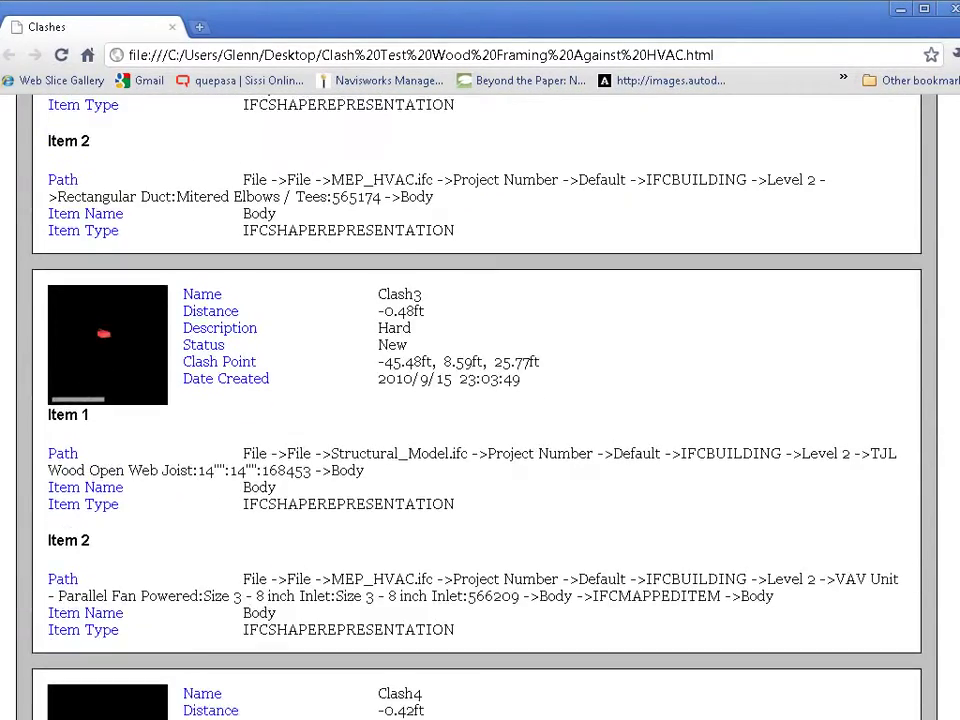
{"action": "scroll", "coordinate": [480, 400], "scroll_direction": "down", "scroll_amount": 8}
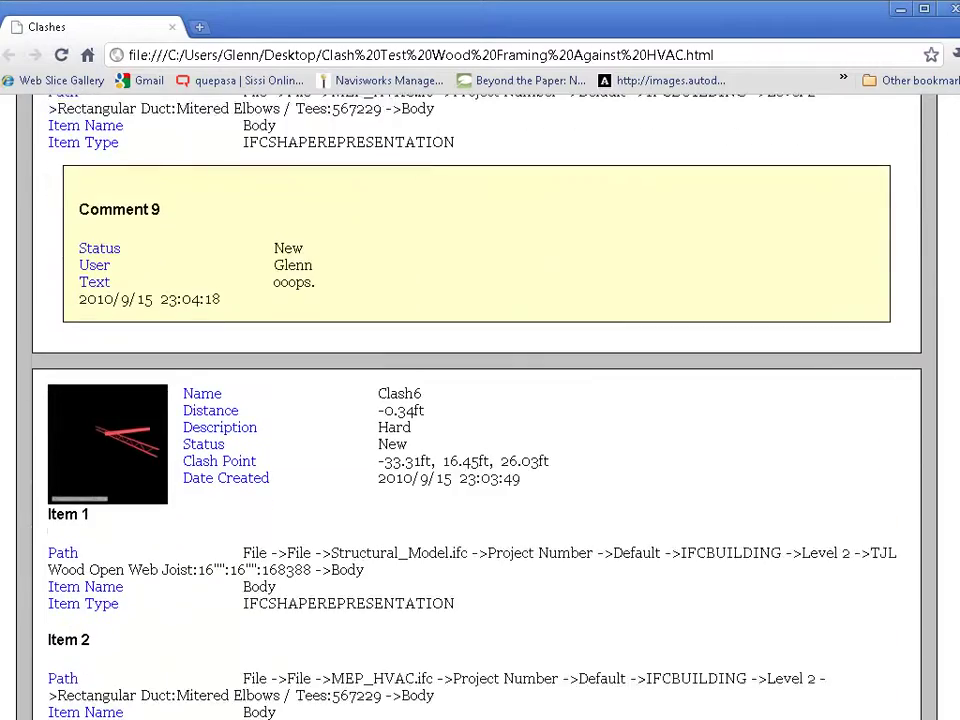
{"action": "scroll", "coordinate": [480, 400], "scroll_direction": "down", "scroll_amount": 20}
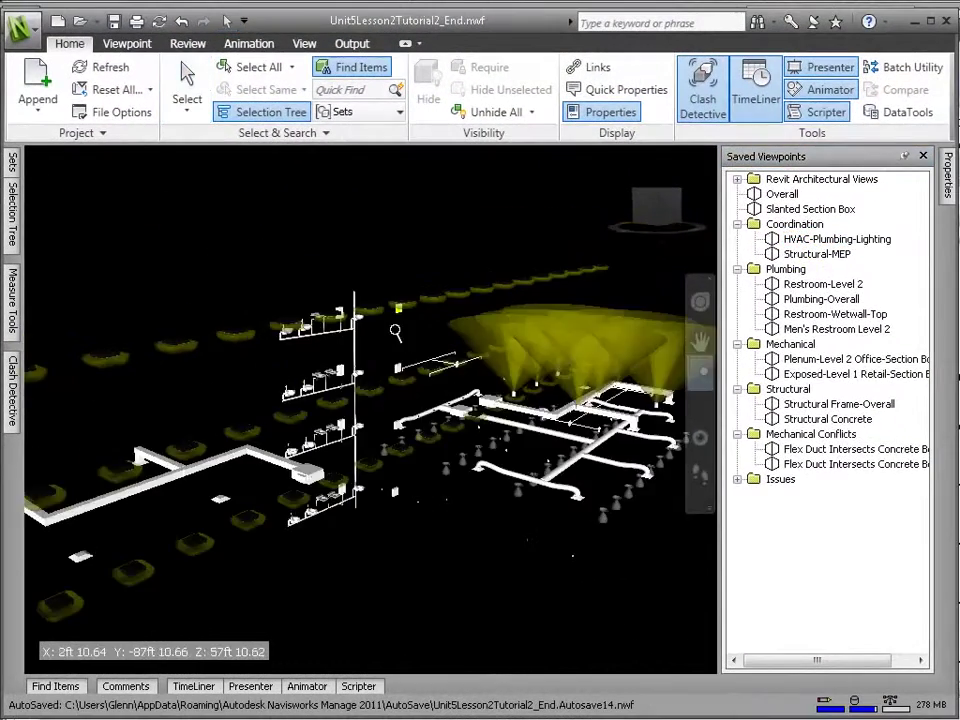
- Orbit down and zoom the Unit5Lesson2Tutorial2_End model toward the ceiling fixtures
{"action": "scroll", "coordinate": [396, 333], "scroll_direction": "up", "scroll_amount": 3}
{"action": "mouse_move", "coordinate": [396, 333]}
{"action": "middle_mouse_down", "text": "shift"}
{"action": "mouse_move", "coordinate": [399, 388]}
{"action": "mouse_move", "coordinate": [418, 433]}
{"action": "mouse_move", "coordinate": [420, 424]}
{"action": "mouse_move", "coordinate": [360, 396]}
{"action": "middle_mouse_up", "text": "shift"}
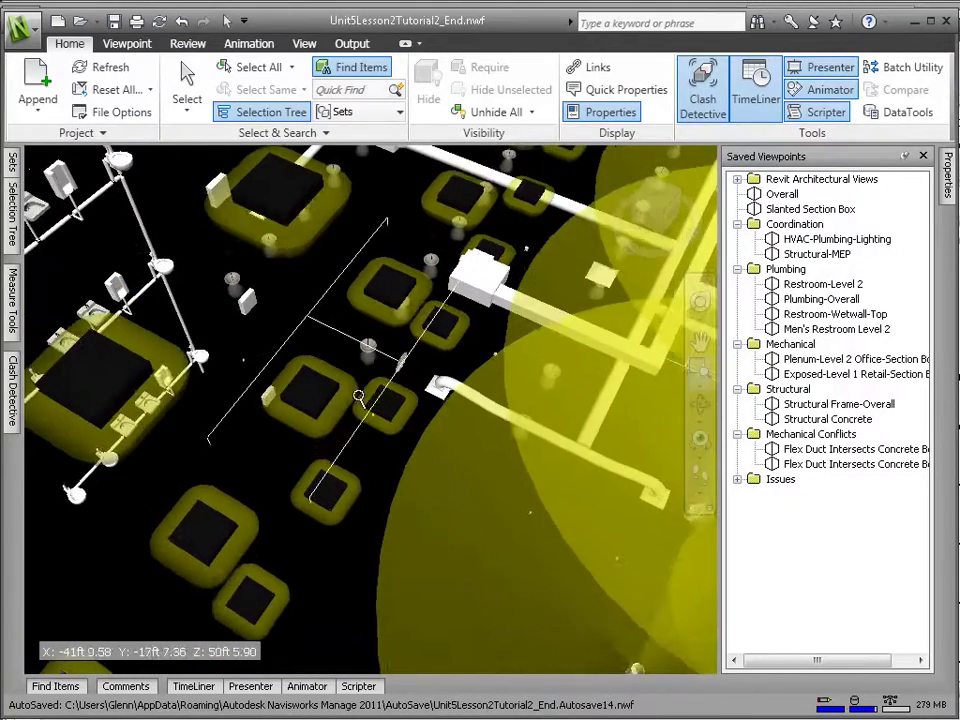
{"action": "scroll", "coordinate": [359, 400], "scroll_direction": "up", "scroll_amount": 2}
{"action": "scroll", "coordinate": [343, 418], "scroll_direction": "up", "scroll_amount": 5}
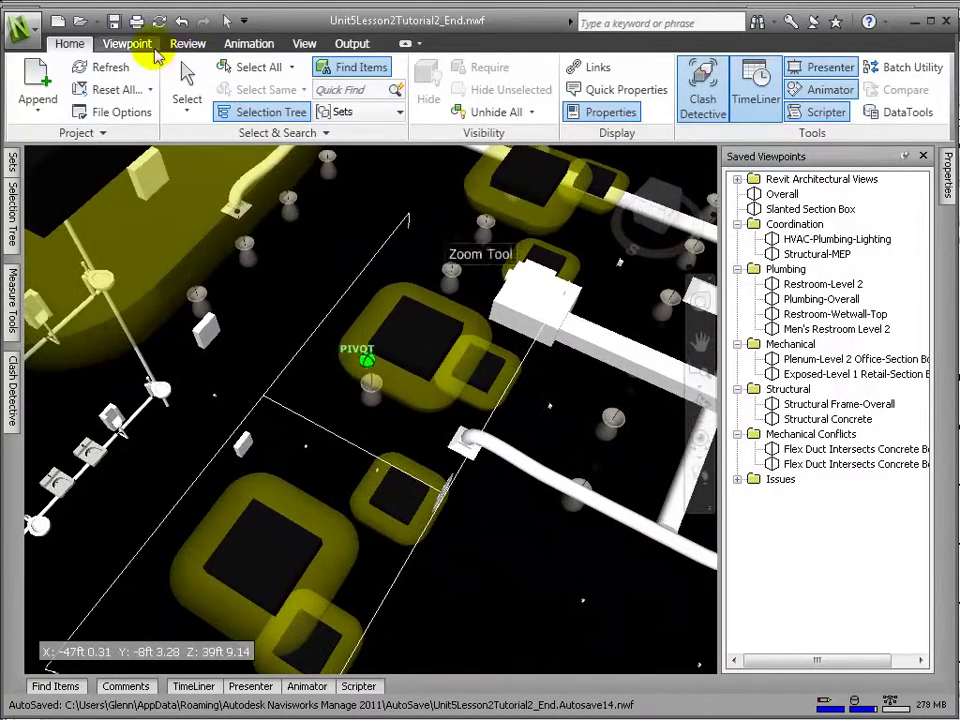